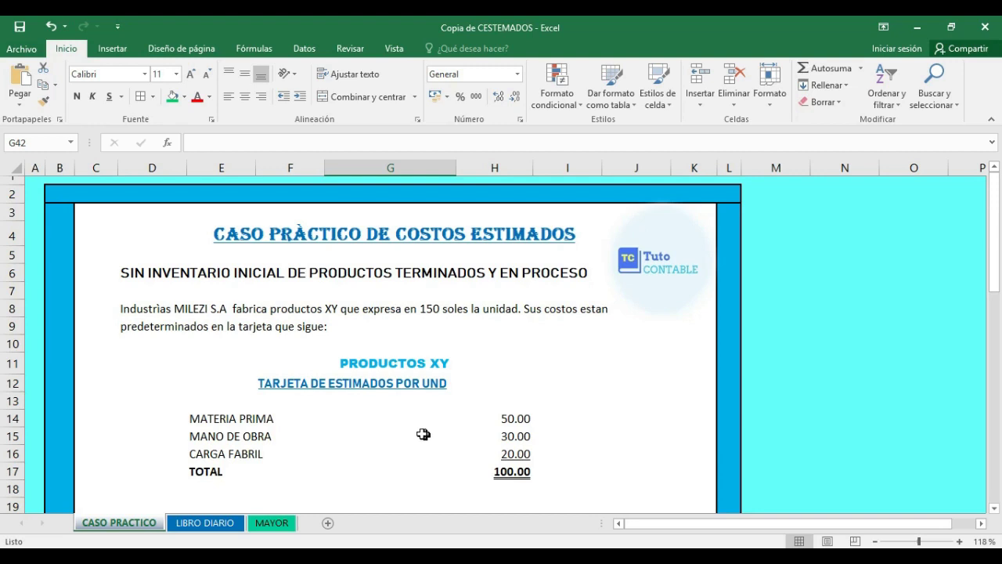
Step: Read the CASO PRACTICO sheet from the unit cost card through the month's eight operations to the SE PIDE requirements
scroll(419, 435, down, 2)
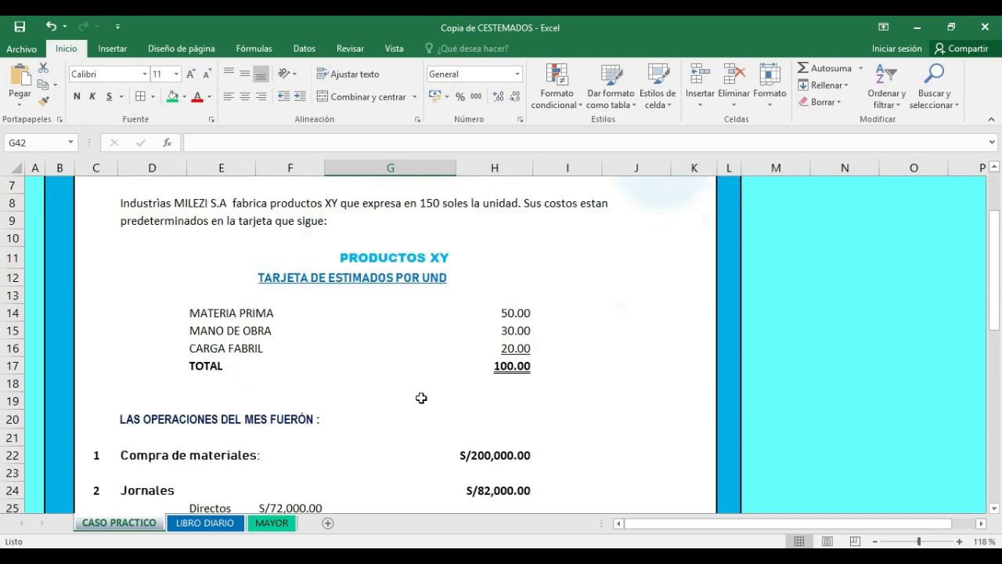
scroll(221, 427, down, 1)
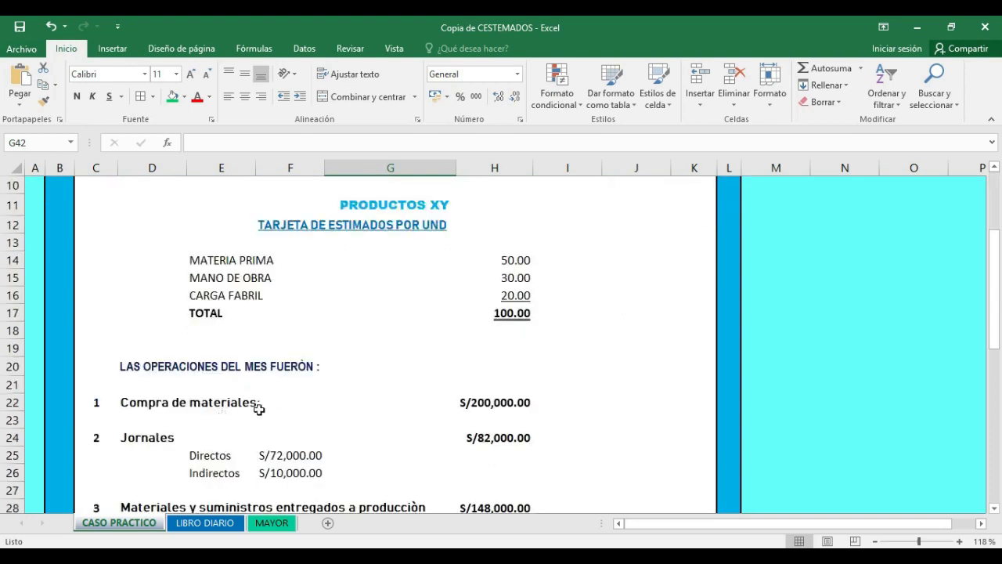
scroll(358, 389, up, 2)
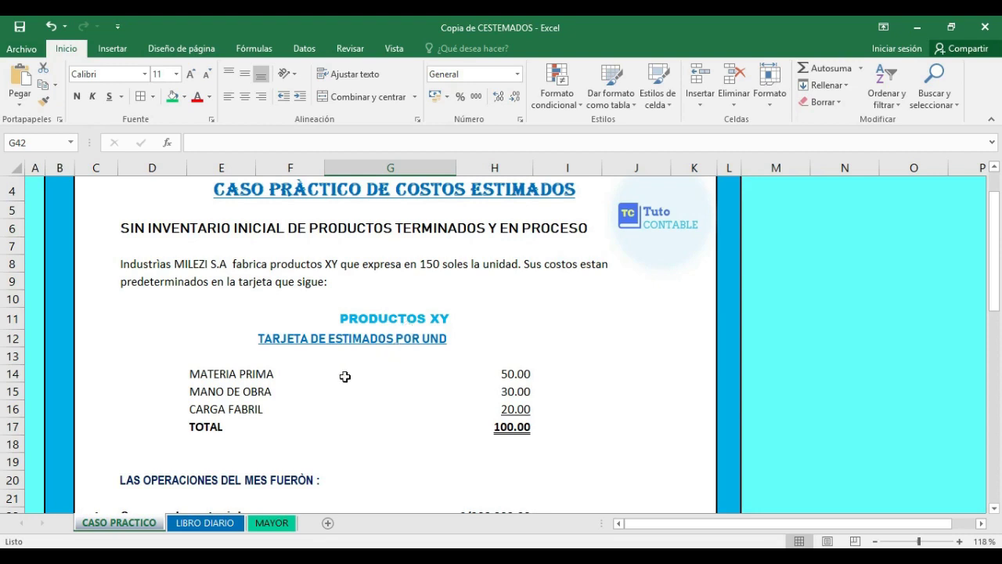
scroll(345, 377, down, 1)
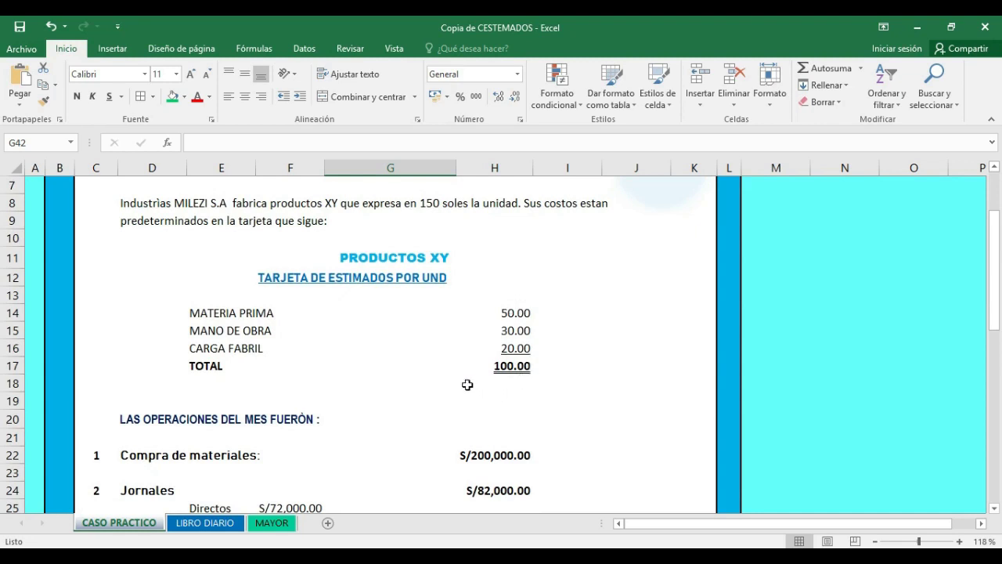
scroll(468, 384, down, 1)
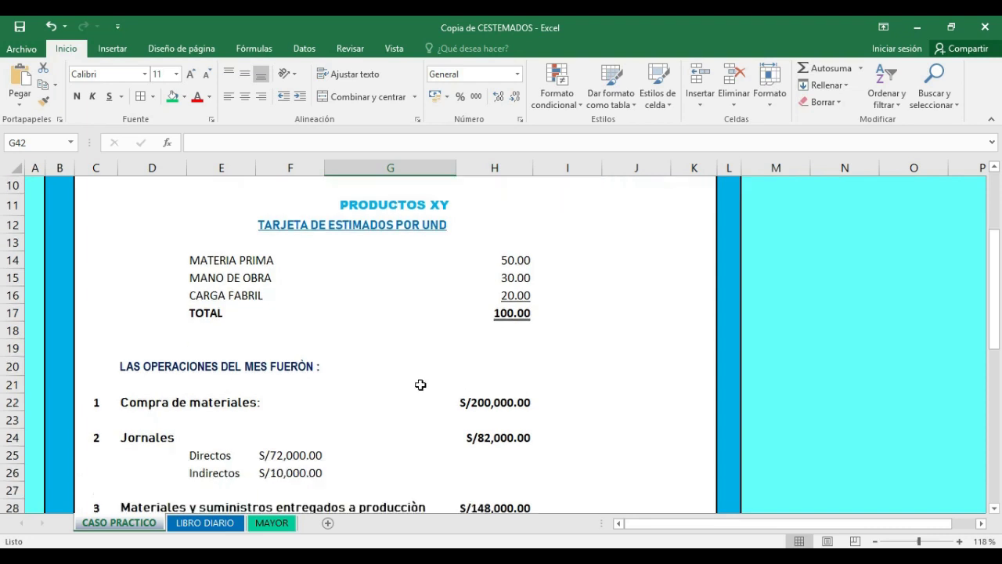
scroll(320, 382, down, 1)
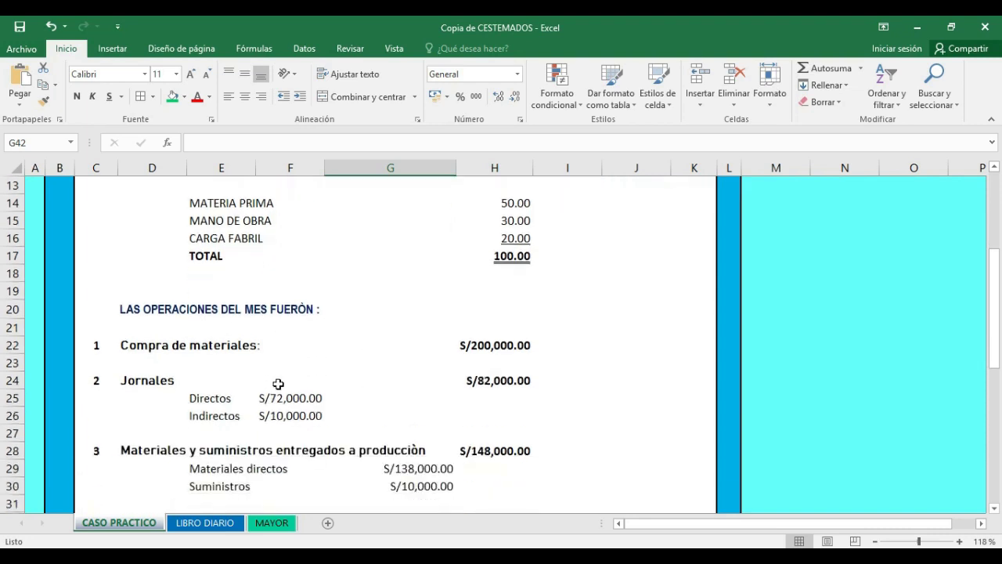
scroll(278, 384, down, 1)
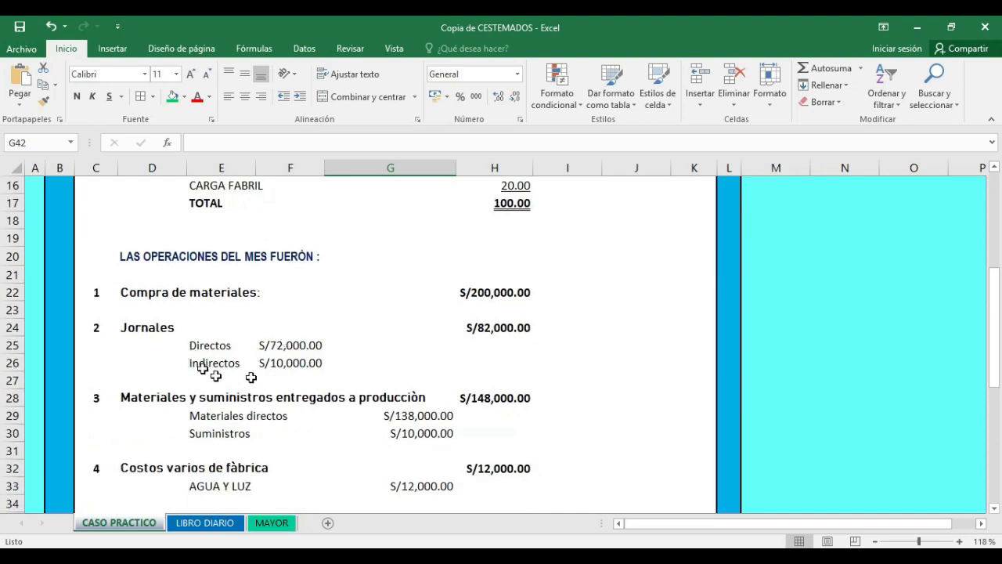
scroll(251, 374, down, 2)
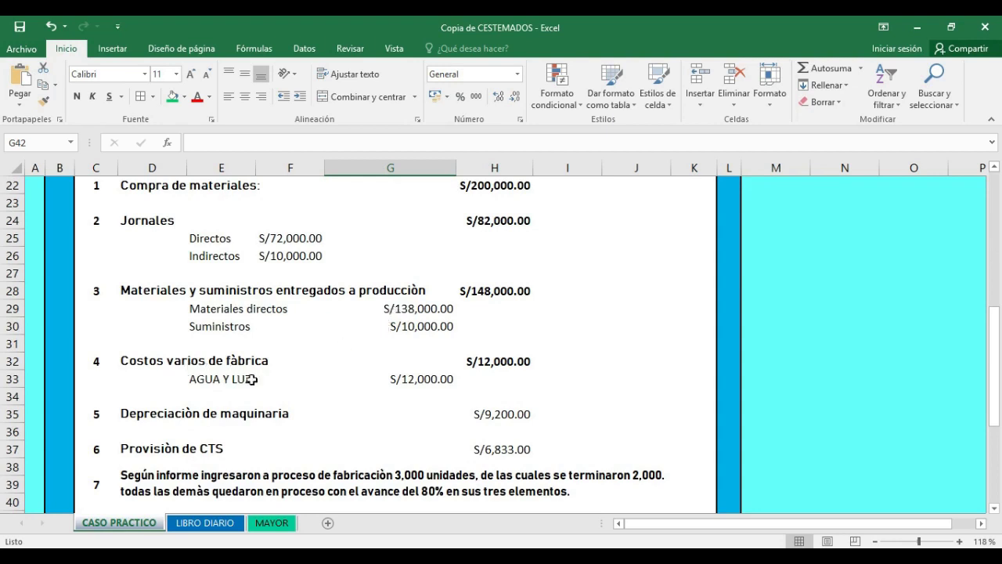
scroll(309, 387, down, 1)
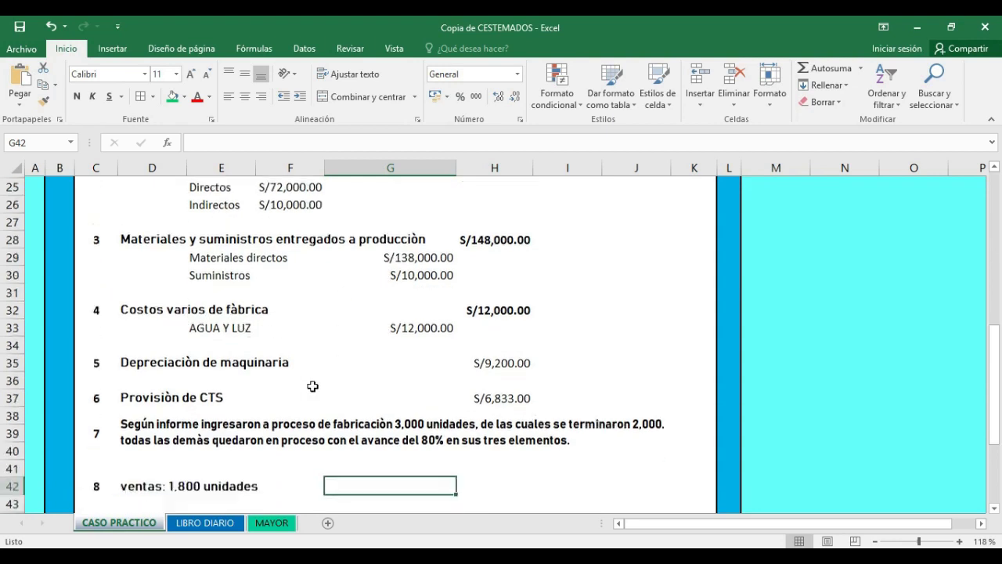
scroll(206, 414, down, 1)
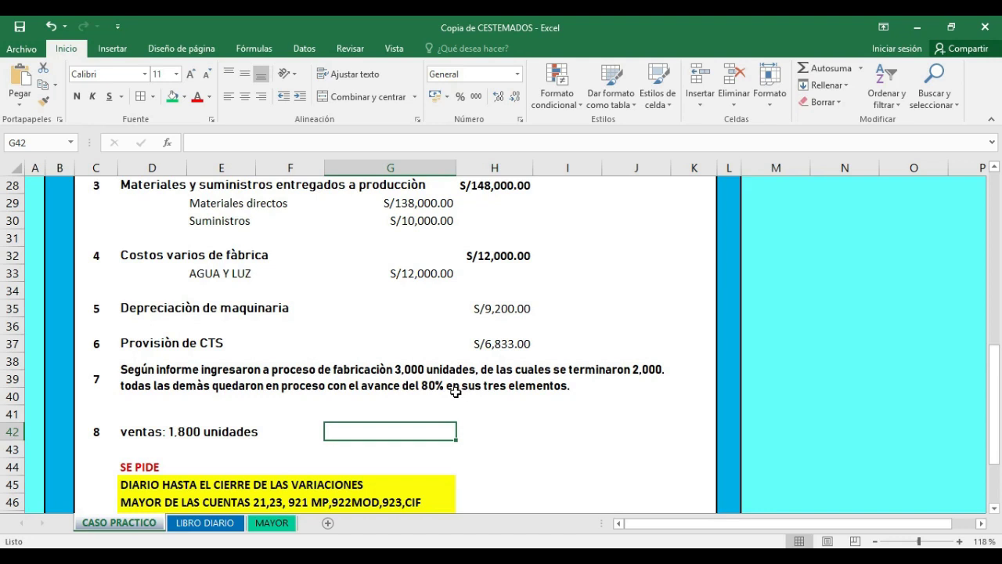
scroll(451, 392, down, 1)
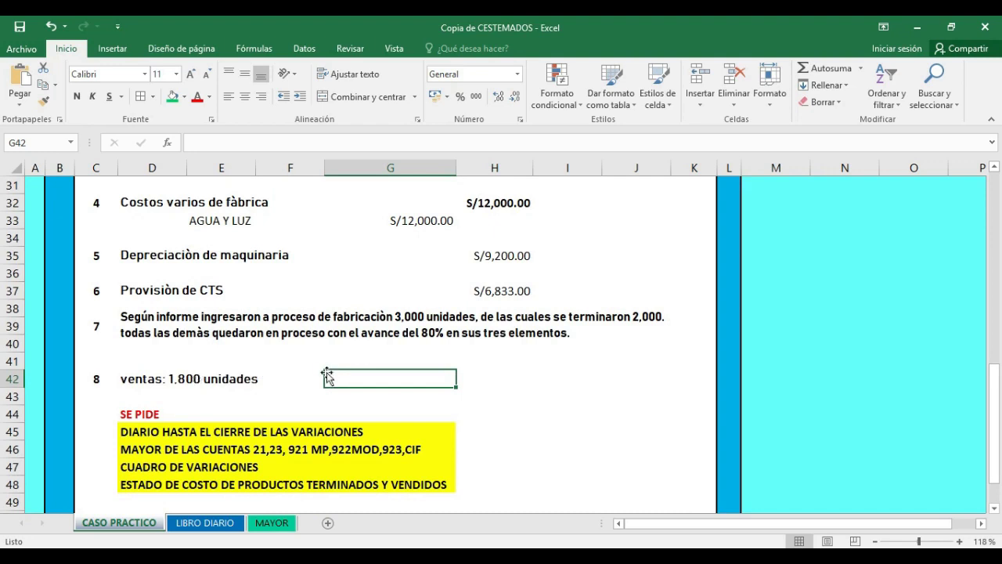
Step: Compare operation 1, Compra de materiales, on the CASO PRACTICO sheet with the purchase entry in LIBRO DIARIO
click(207, 523)
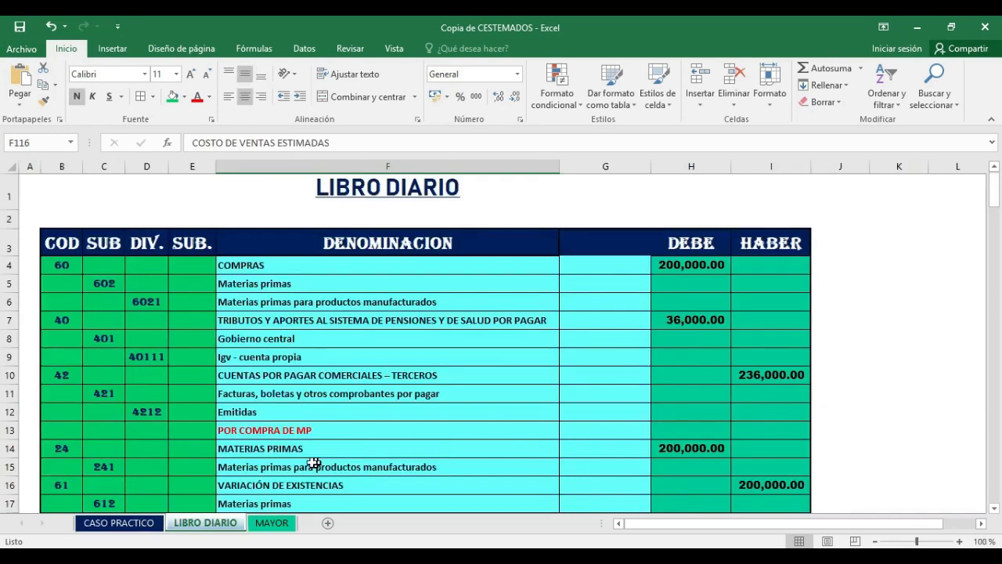
click(134, 523)
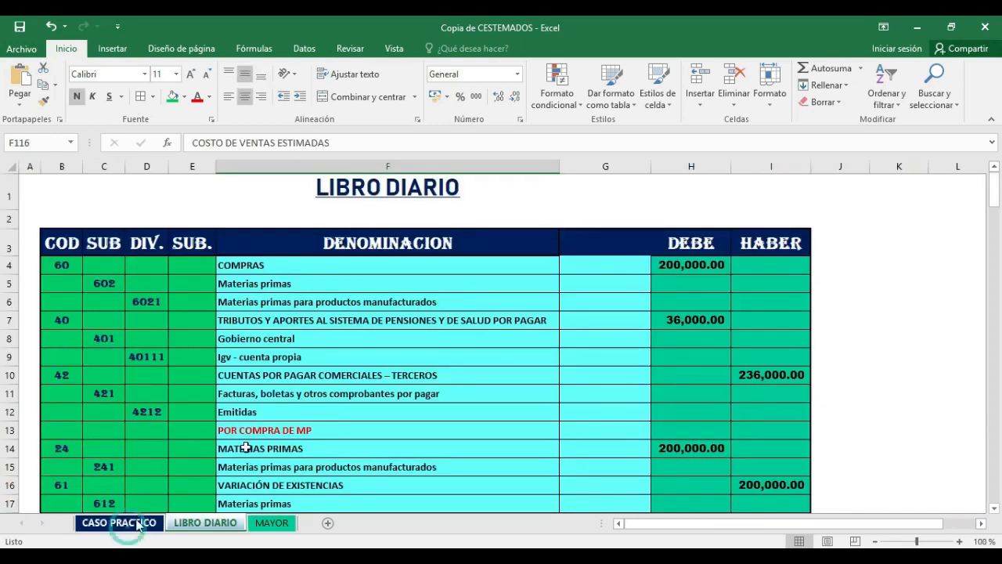
scroll(246, 447, up, 2)
scroll(195, 414, down, 1)
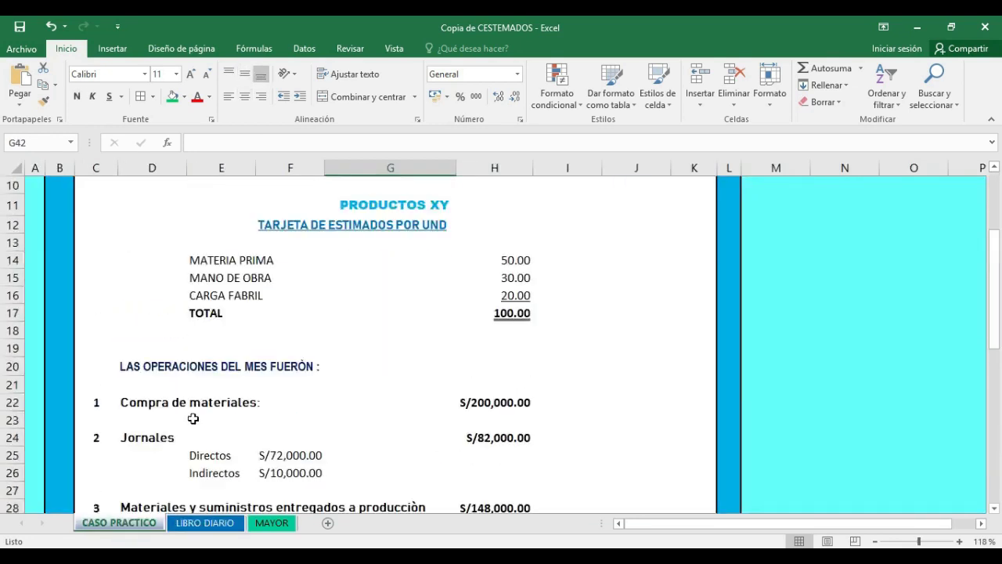
click(224, 525)
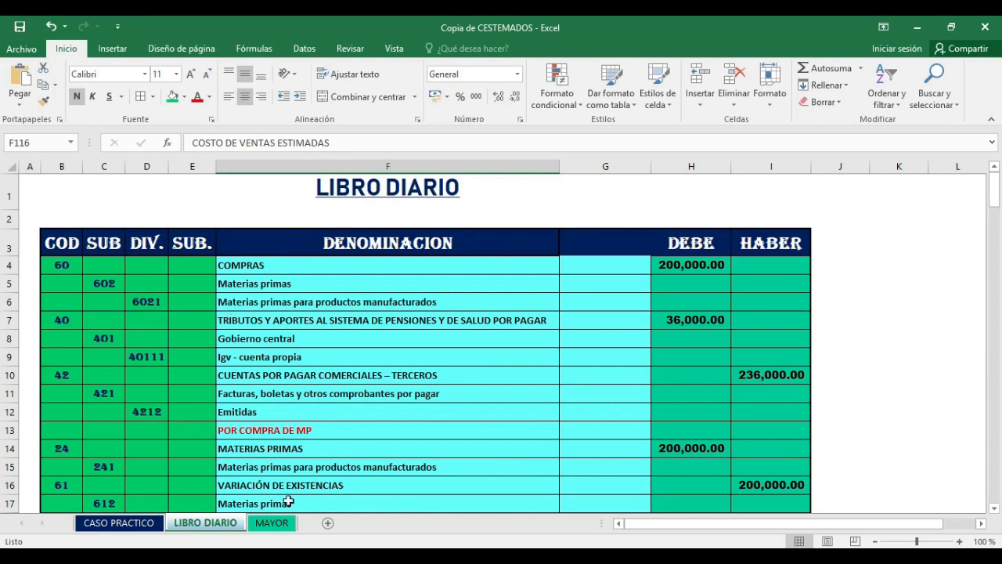
key(ctrl+Page_Up)
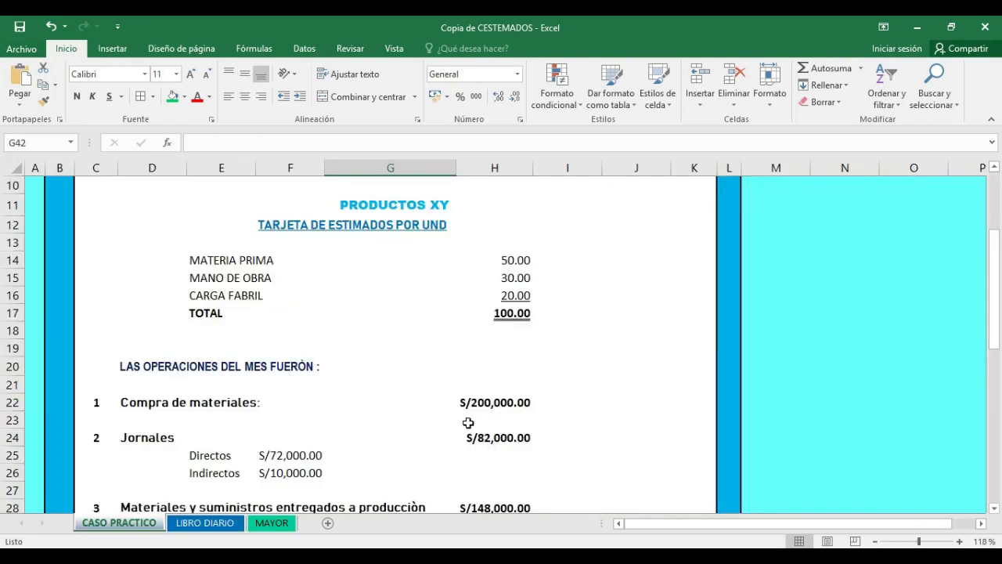
click(208, 525)
scroll(235, 454, down, 1)
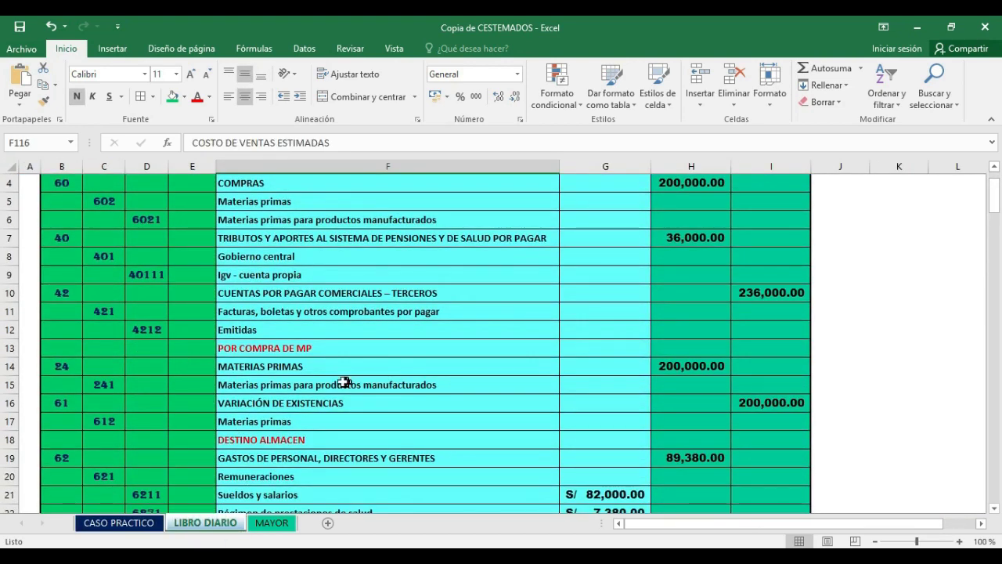
Step: Inspect the formulas behind the purchase entry's tax amount in H7 and accounts payable amount in I10
double_click(700, 239)
scroll(688, 317, up, 1)
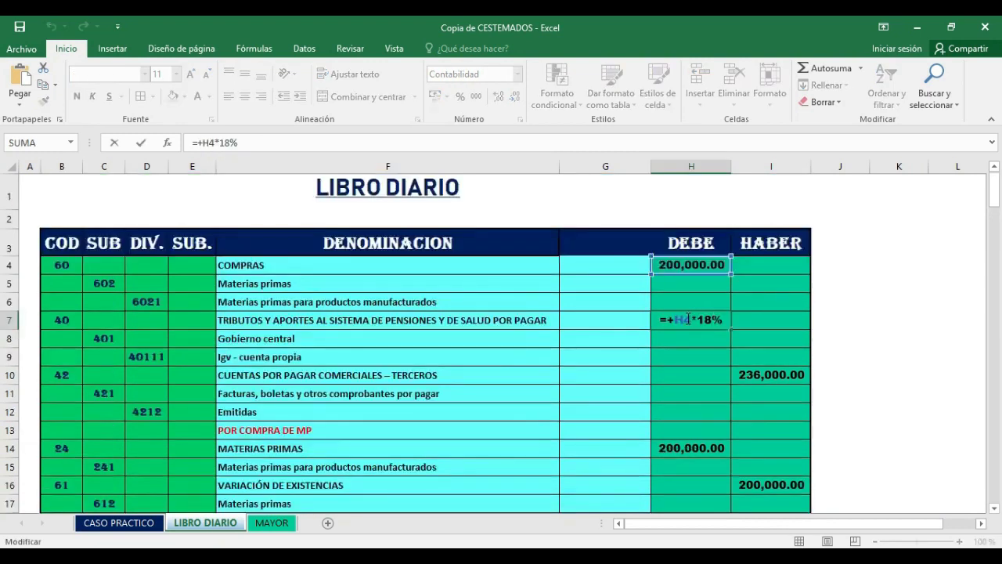
key(Return)
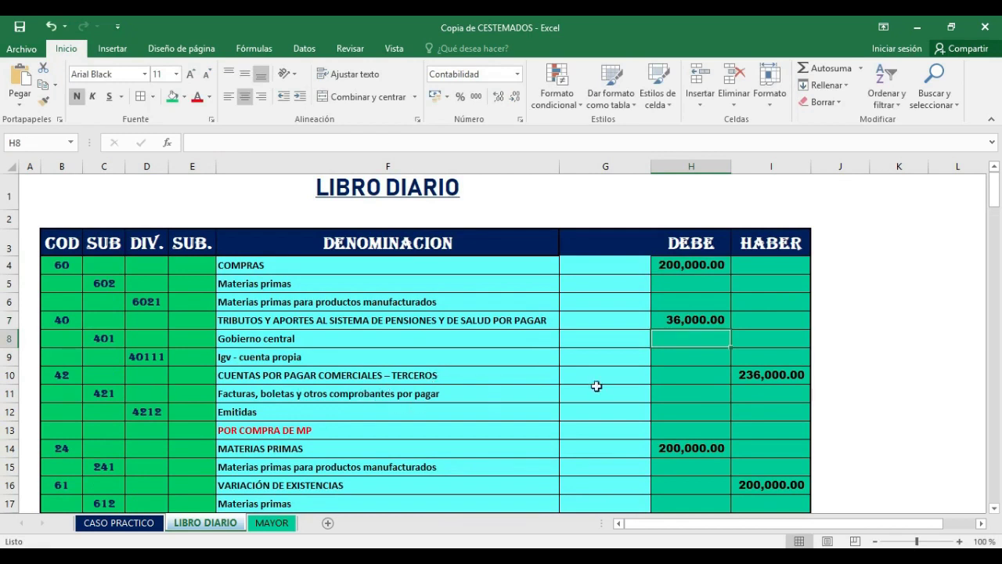
click(758, 381)
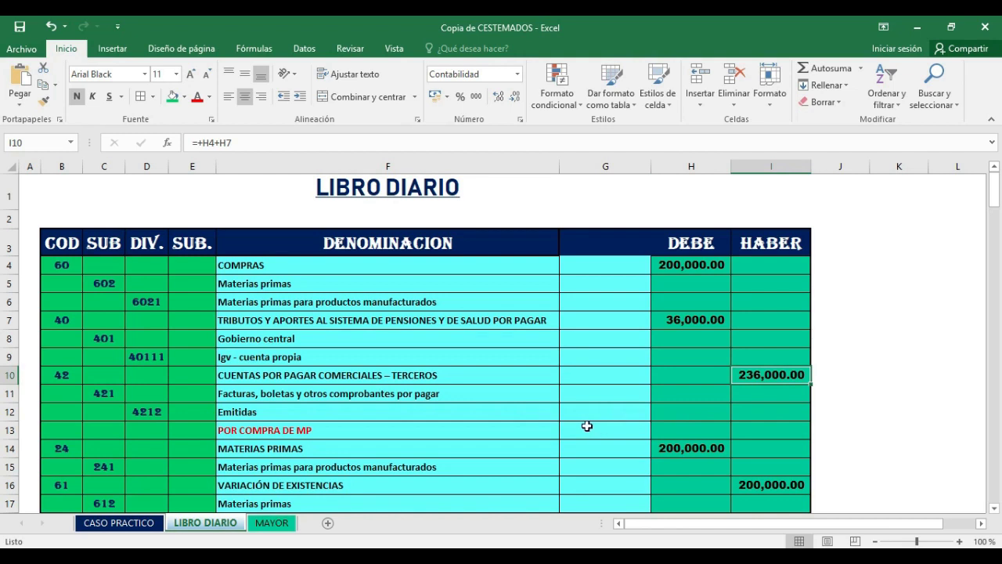
Step: Examine the DESTINO ALMACEN entry against the purchase entry, checking the formula behind the MATERIAS PRIMAS debit in H14
scroll(587, 426, down, 1)
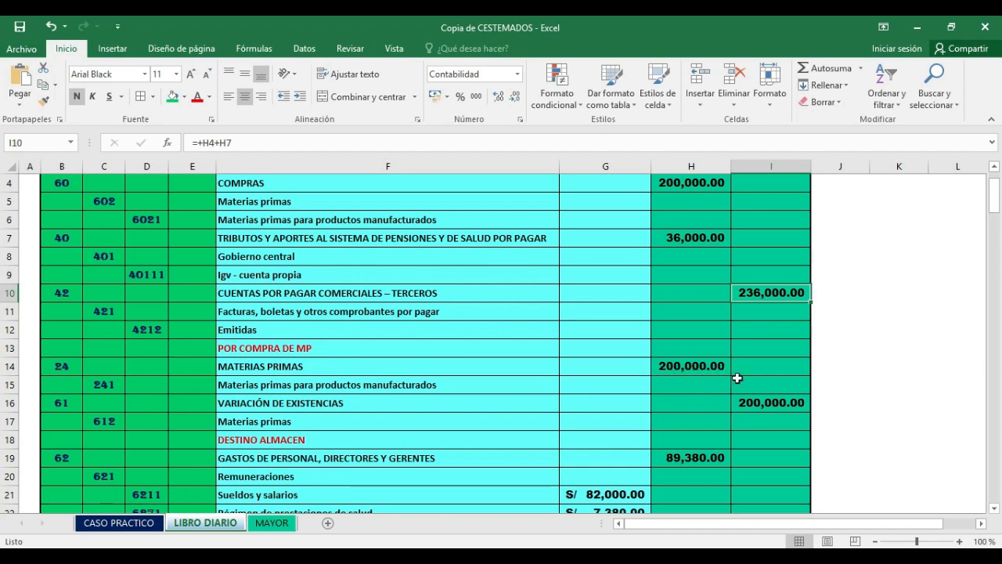
click(698, 368)
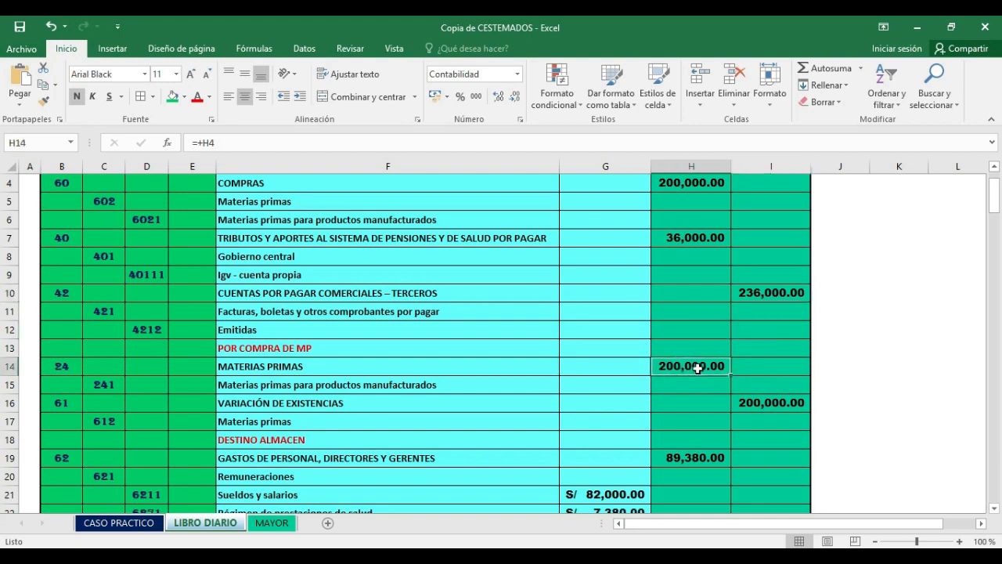
scroll(698, 368, up, 1)
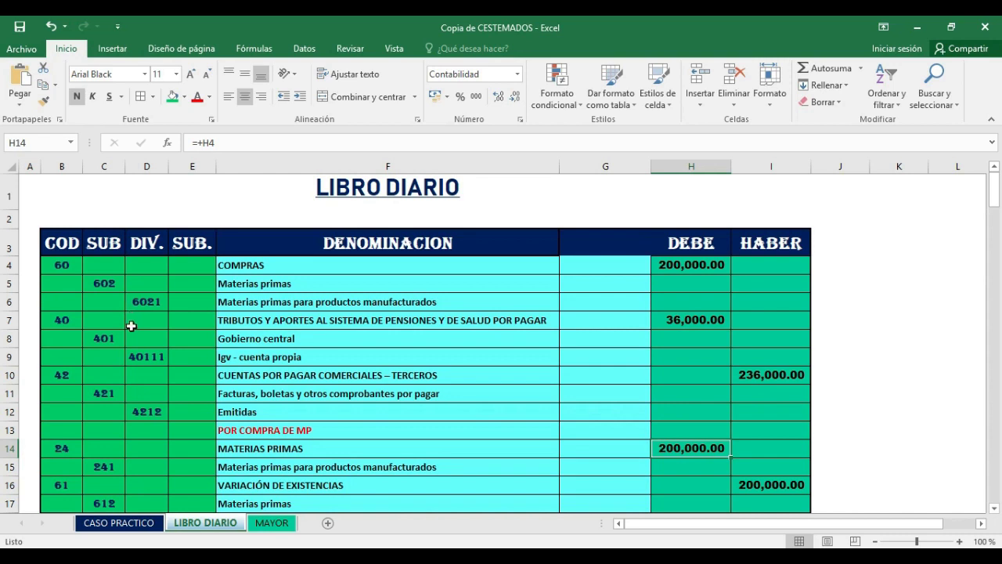
scroll(133, 323, down, 1)
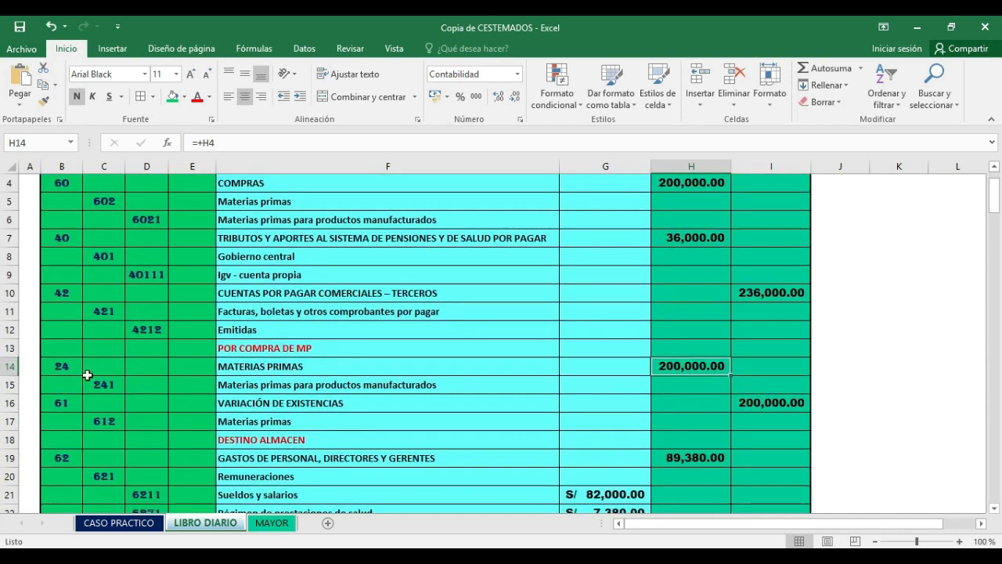
scroll(87, 375, up, 1)
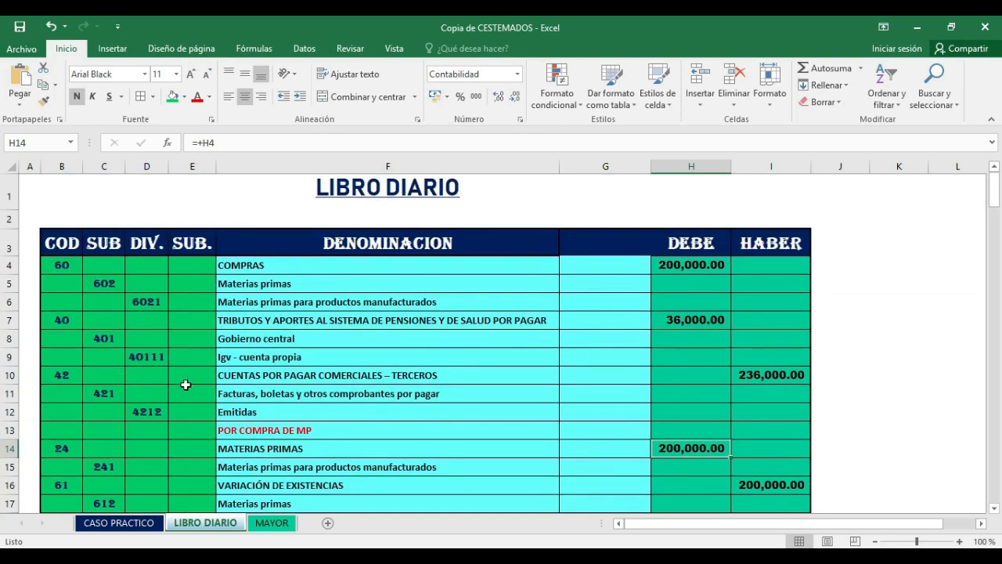
scroll(235, 383, down, 4)
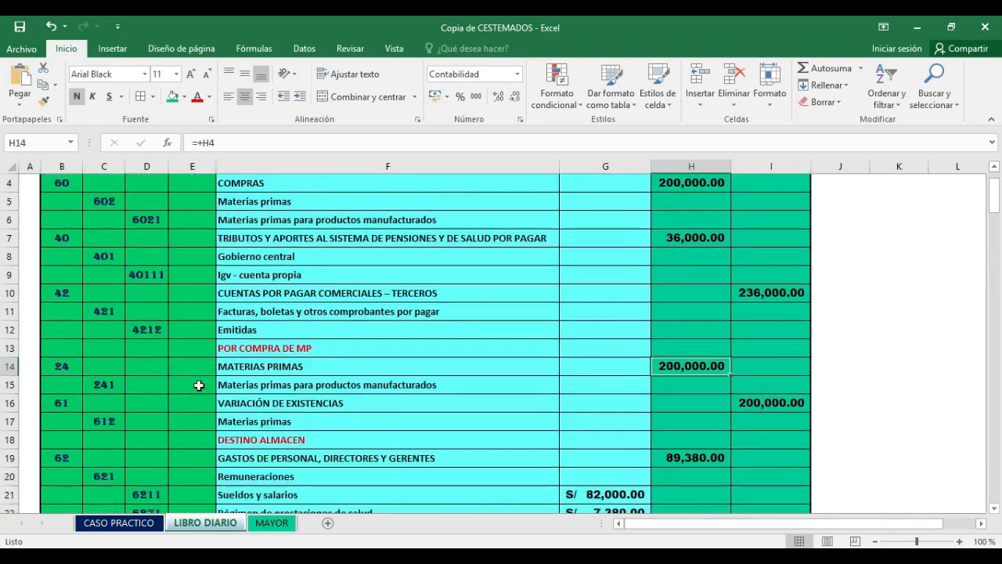
Step: Compare operation 2, Jornales, with its direct and indirect amounts in CASO PRACTICO against the payroll entry in LIBRO DIARIO
click(110, 525)
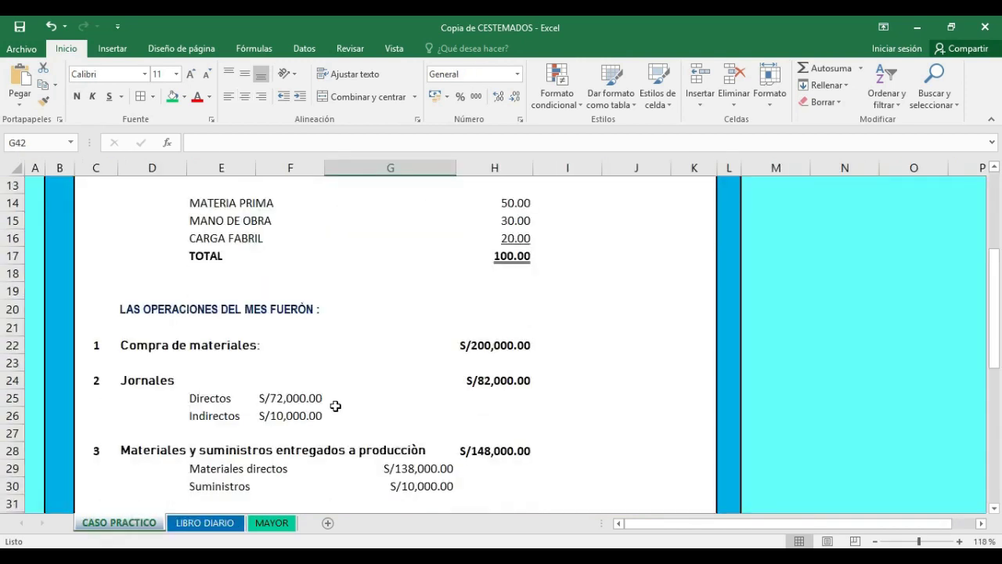
scroll(336, 406, down, 1)
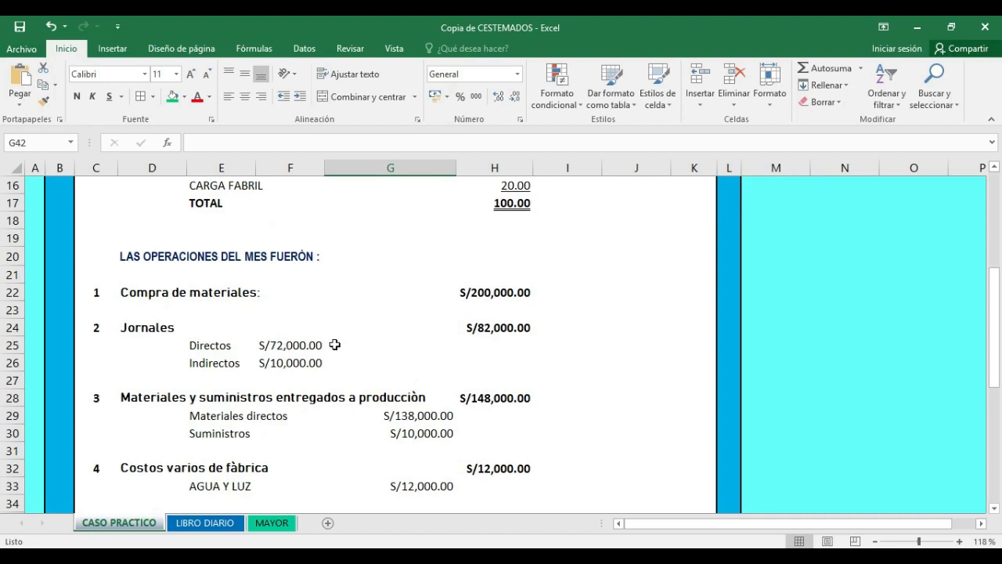
click(224, 525)
scroll(310, 433, down, 1)
scroll(310, 433, up, 1)
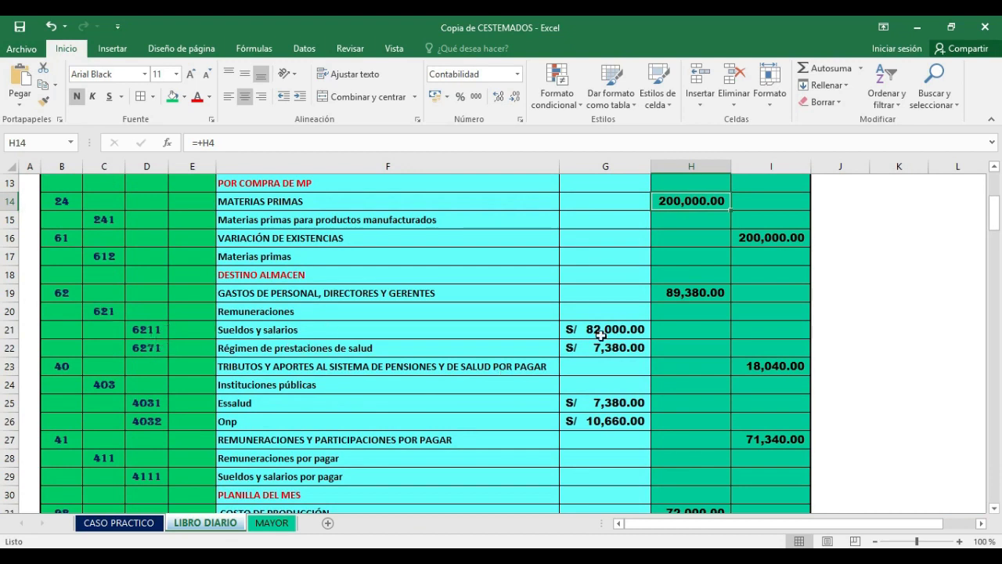
click(132, 525)
click(506, 341)
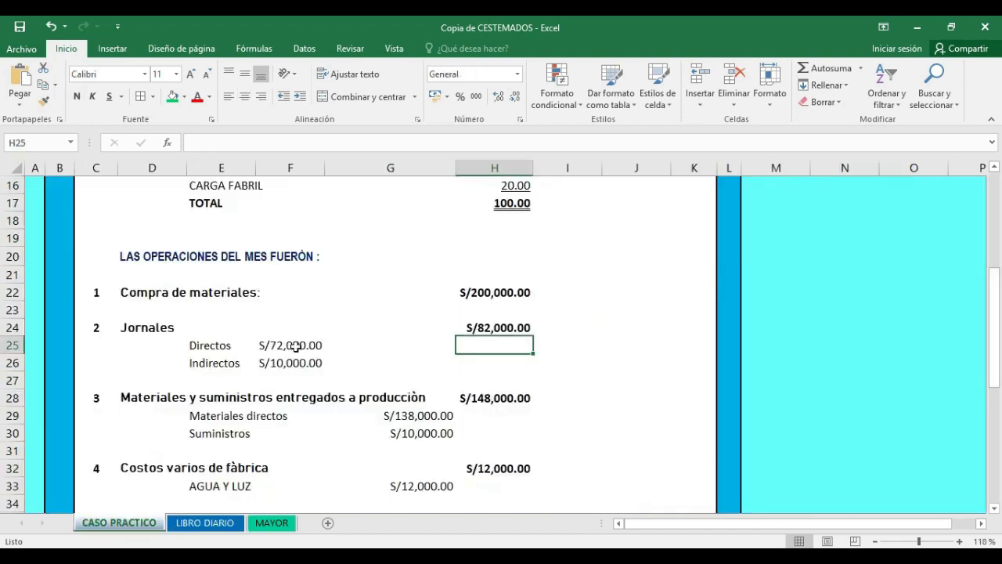
click(301, 362)
click(203, 524)
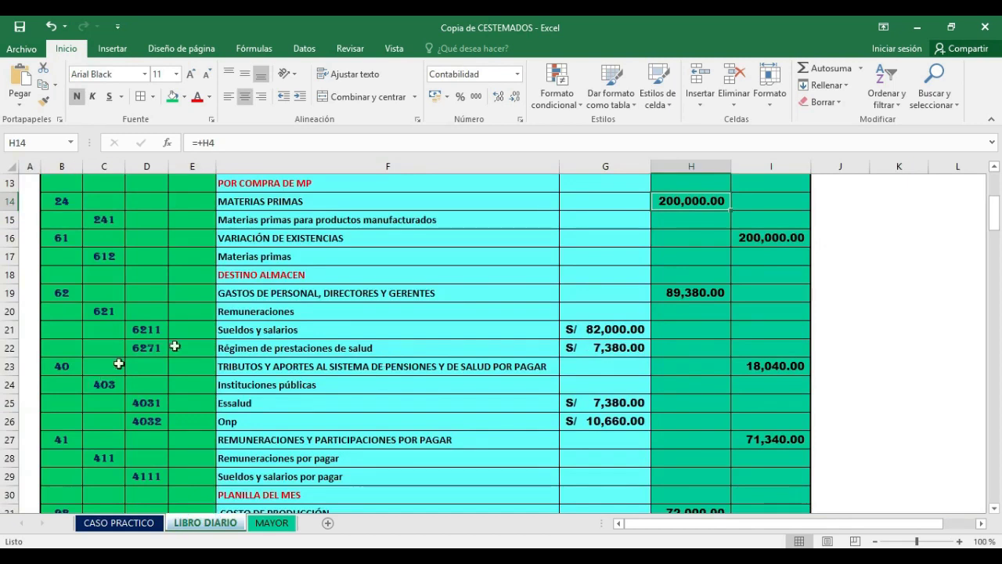
Step: Inspect the payroll entry's account 6271, the health contribution formula in G22 and the account 40 line
click(145, 348)
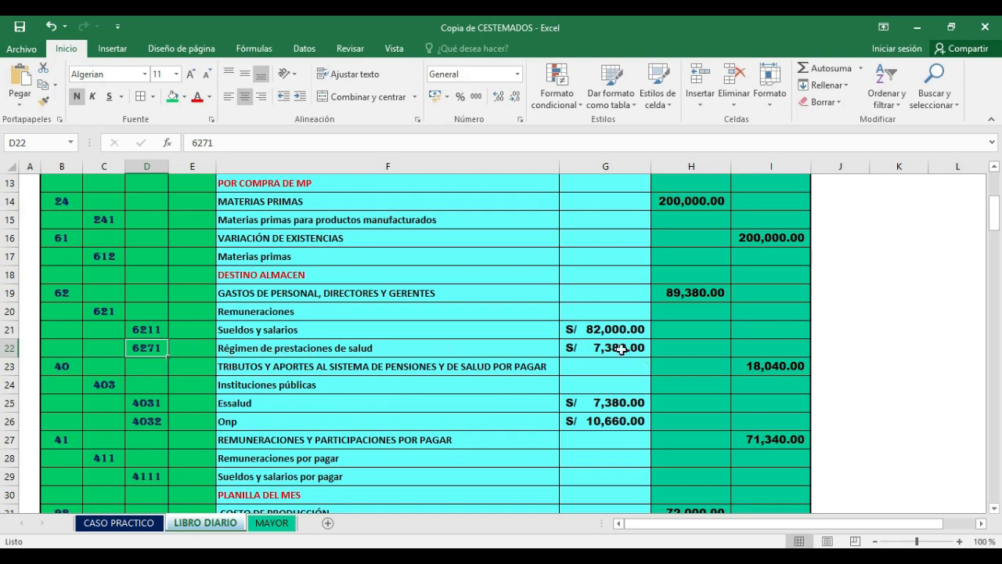
click(625, 349)
double_click(626, 350)
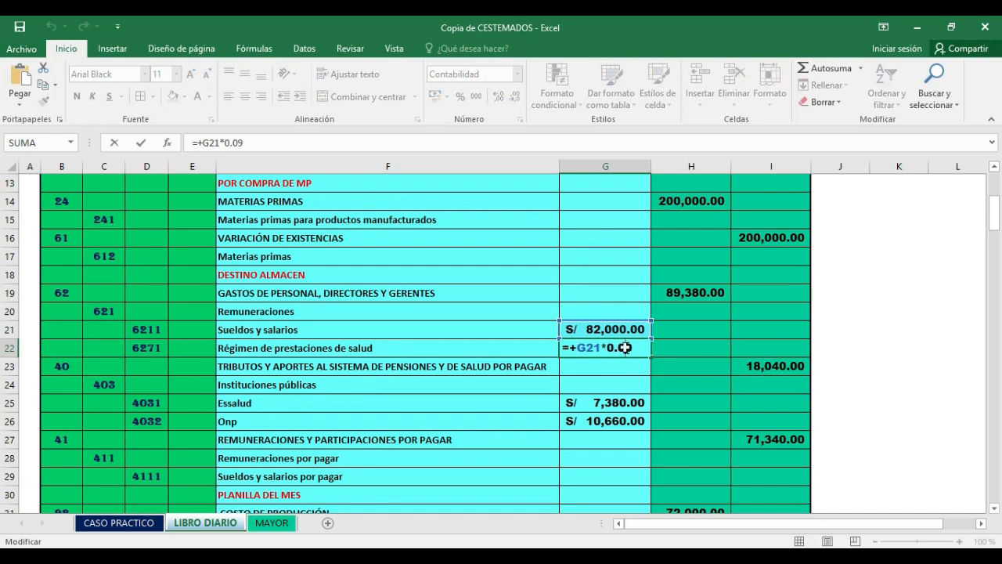
key(Return)
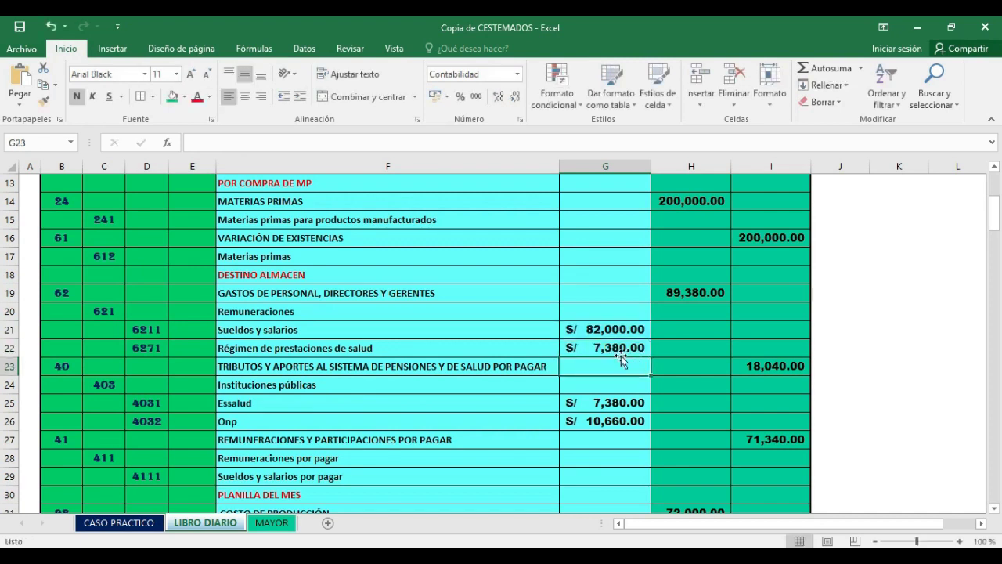
click(64, 370)
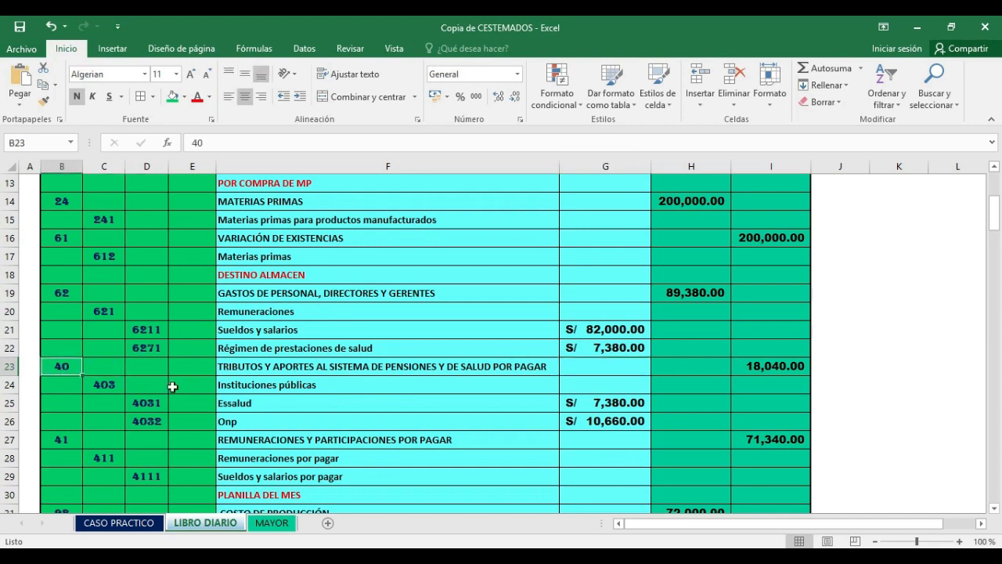
Step: Inspect the Essalud formula in G25 and the health contribution formula in G22 that it refers to
click(245, 403)
click(611, 404)
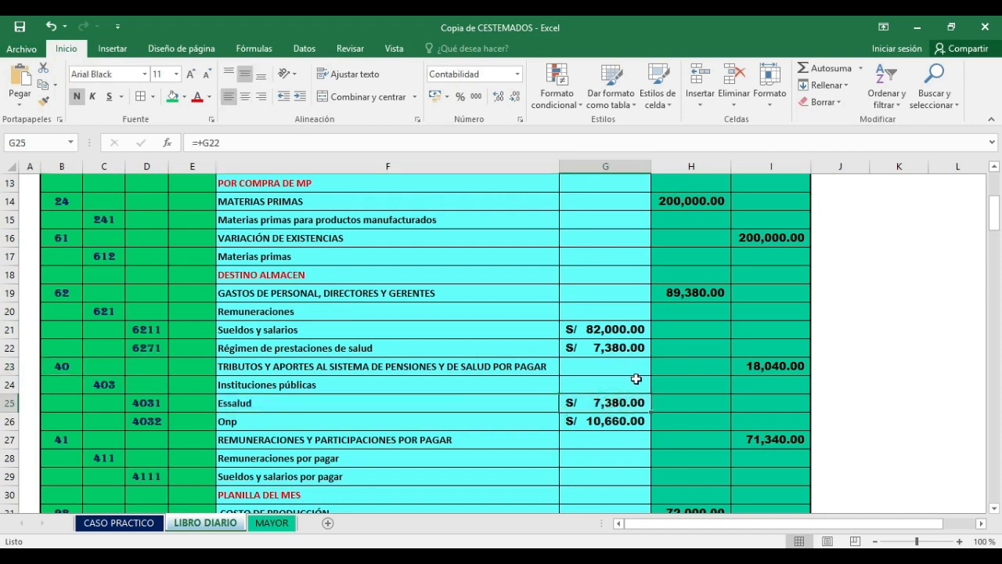
click(617, 350)
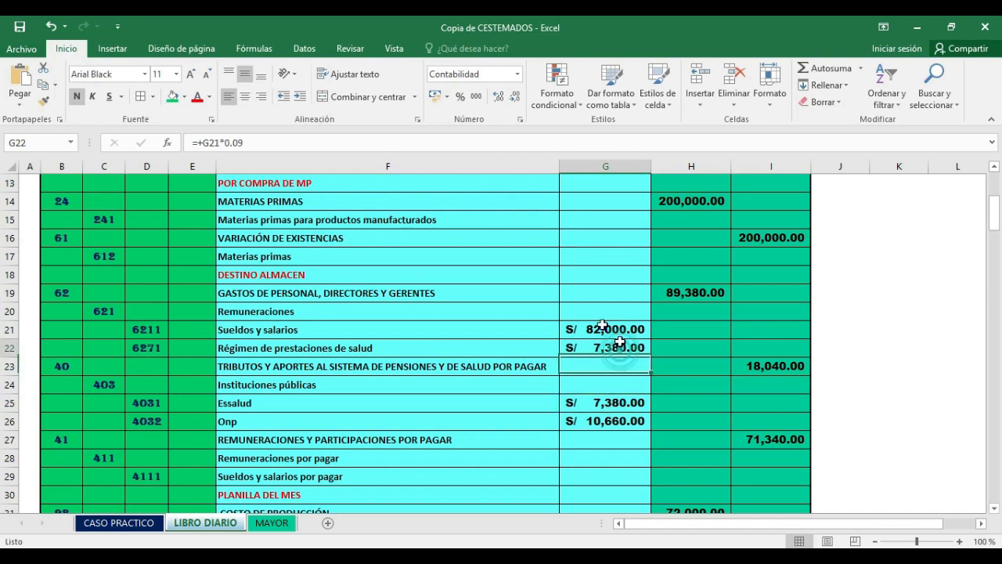
Step: Inspect account 4032, Onp, and the cell reference and percentage in its formula in G26
click(151, 421)
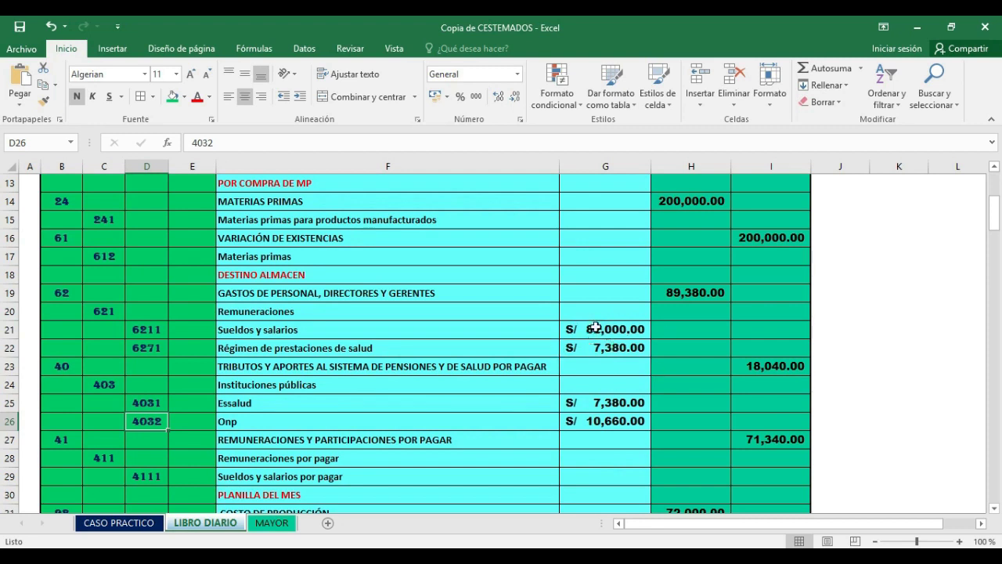
click(597, 424)
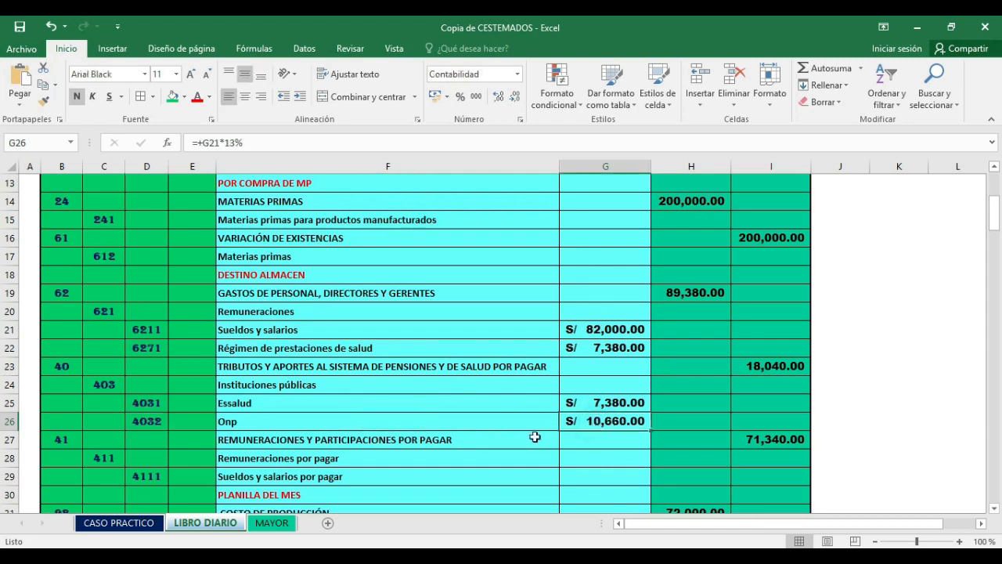
double_click(602, 424)
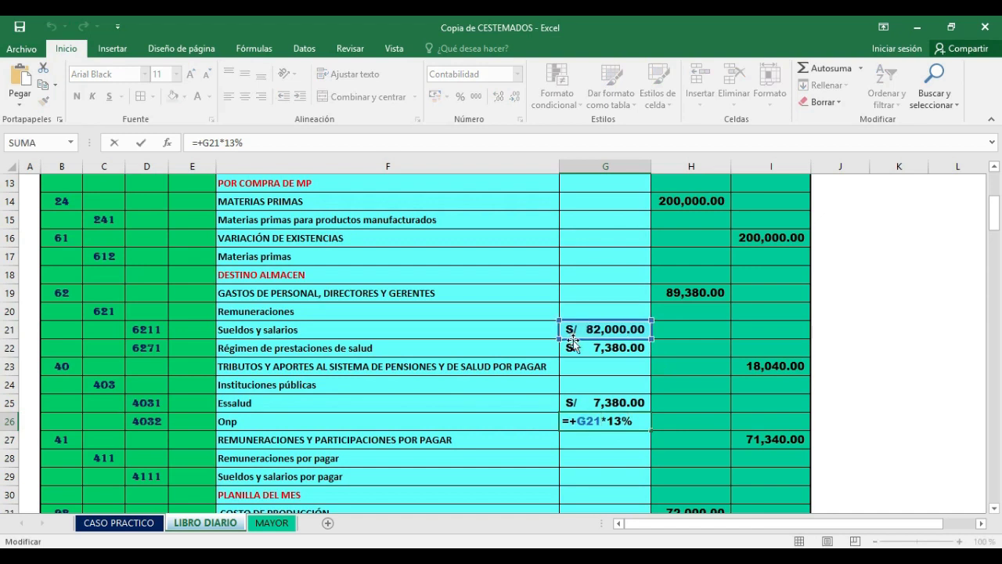
key(Return)
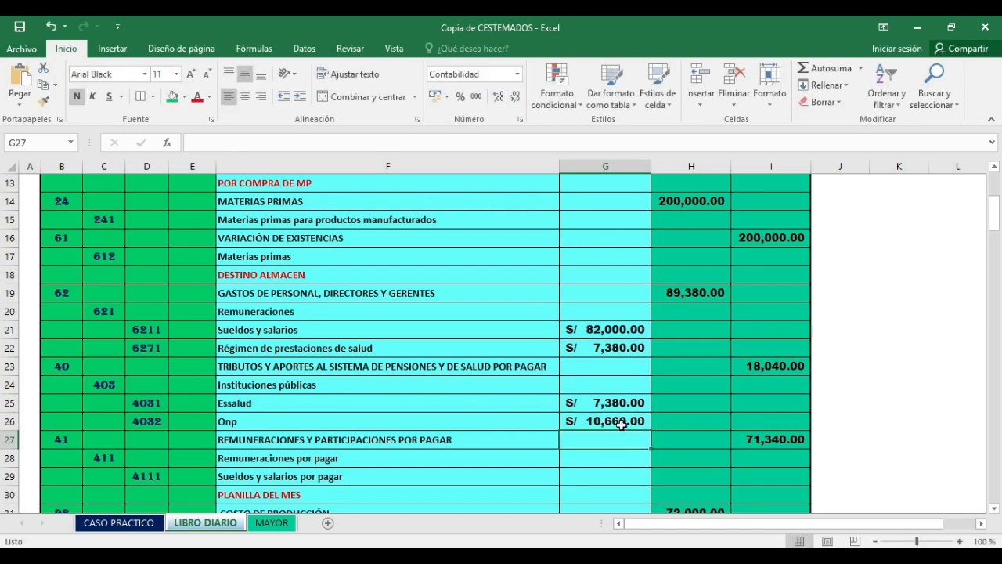
Step: Examine account 41, REMUNERACIONES Y PARTICIPACIONES POR PAGAR, and trace the cells referenced by its credit formula in I27
scroll(577, 459, down, 1)
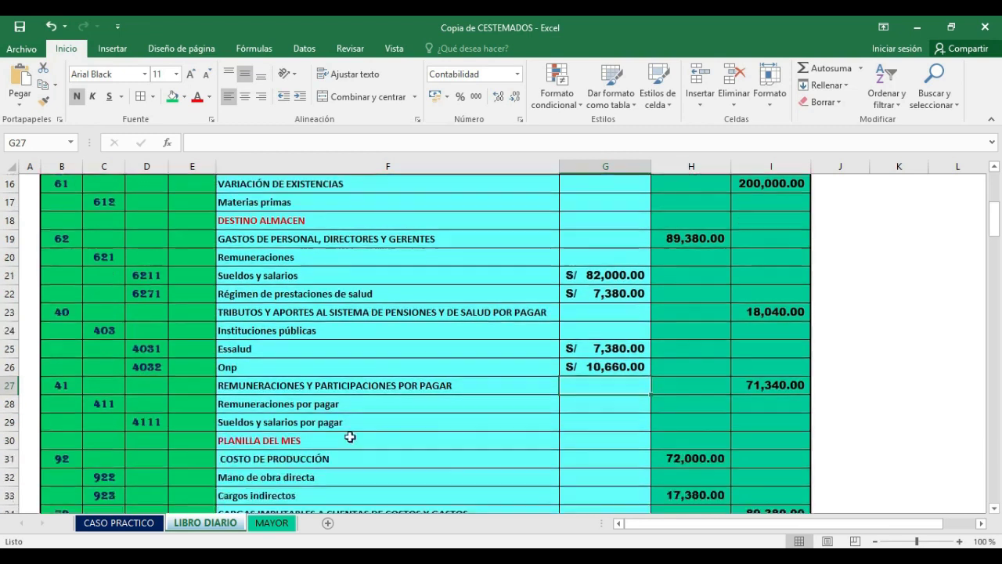
click(52, 387)
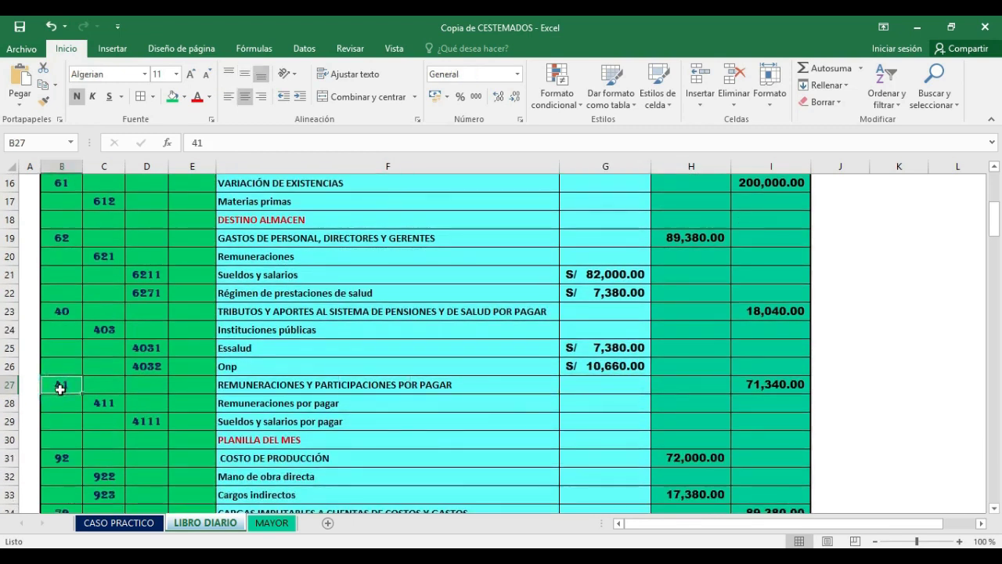
click(19, 383)
click(779, 383)
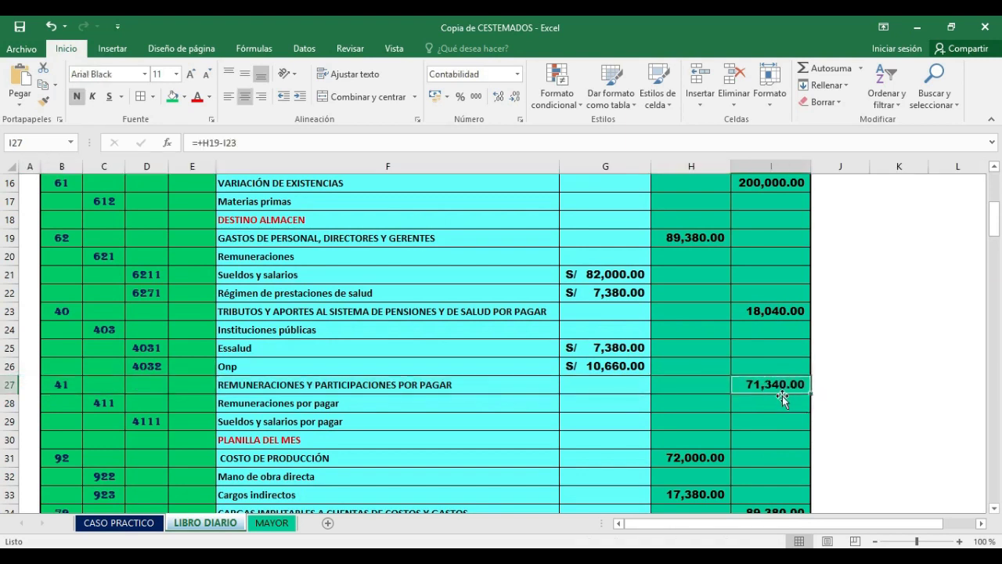
double_click(787, 384)
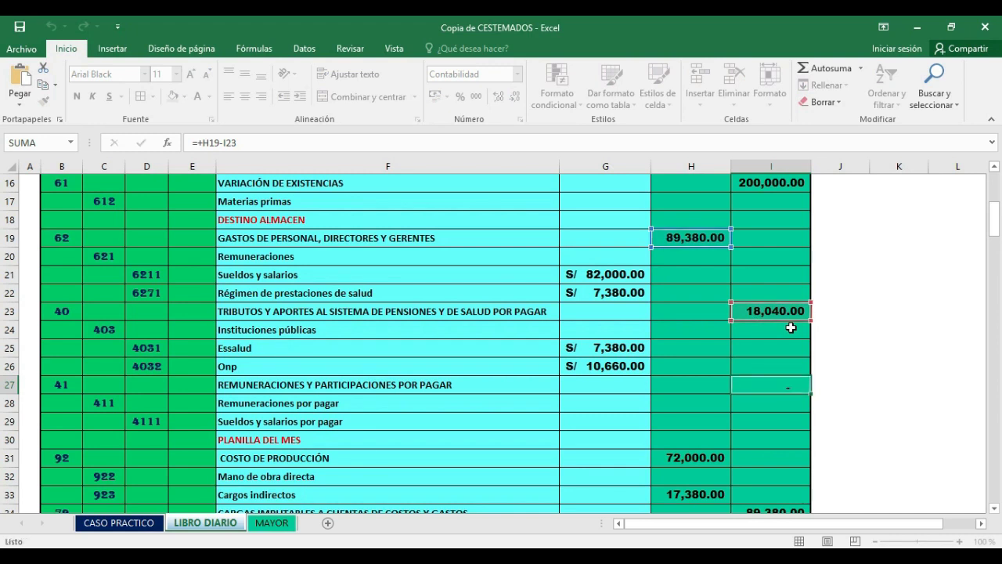
key(Return)
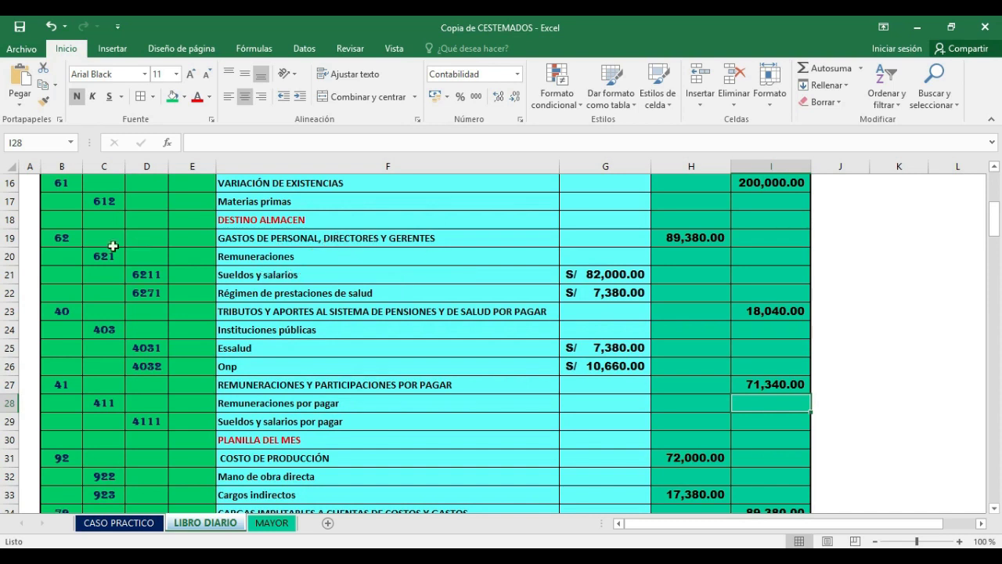
Step: Review the DESTINO DE PLANILLA entry and trace the direct labour debit in H31 to the Directos amount in CASO PRACTICO
scroll(286, 270, down, 1)
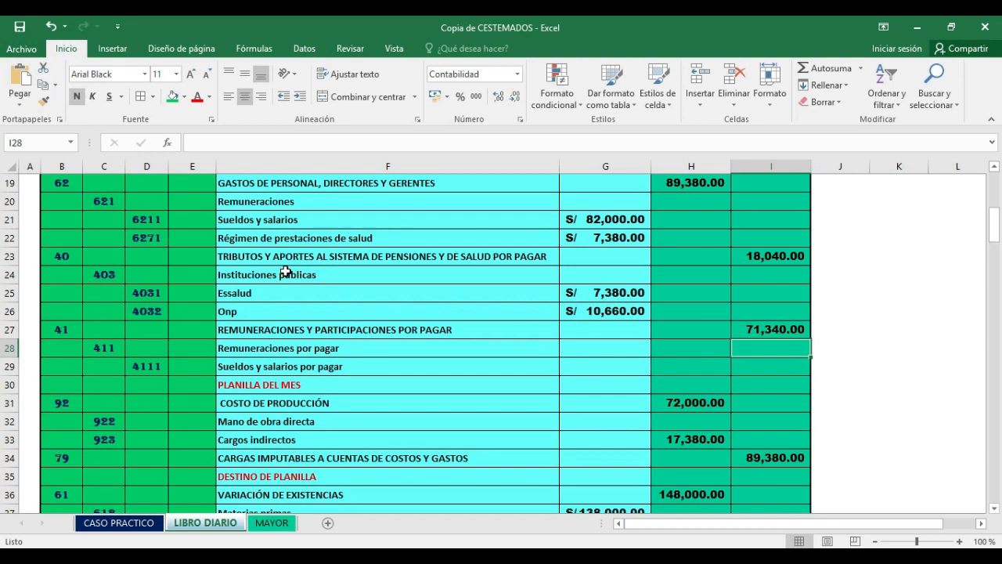
scroll(290, 278, up, 1)
scroll(297, 292, down, 1)
scroll(301, 334, down, 1)
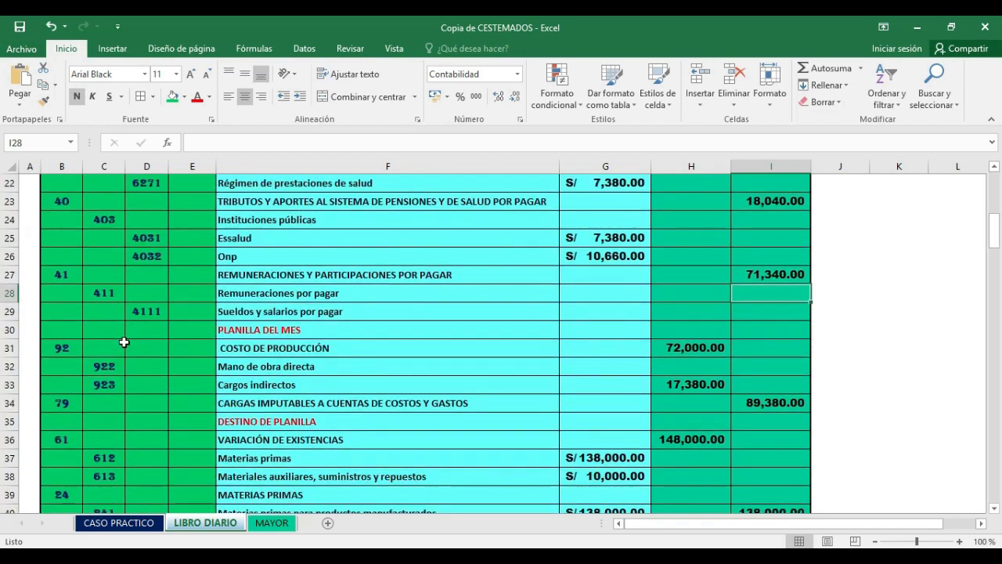
scroll(94, 344, down, 1)
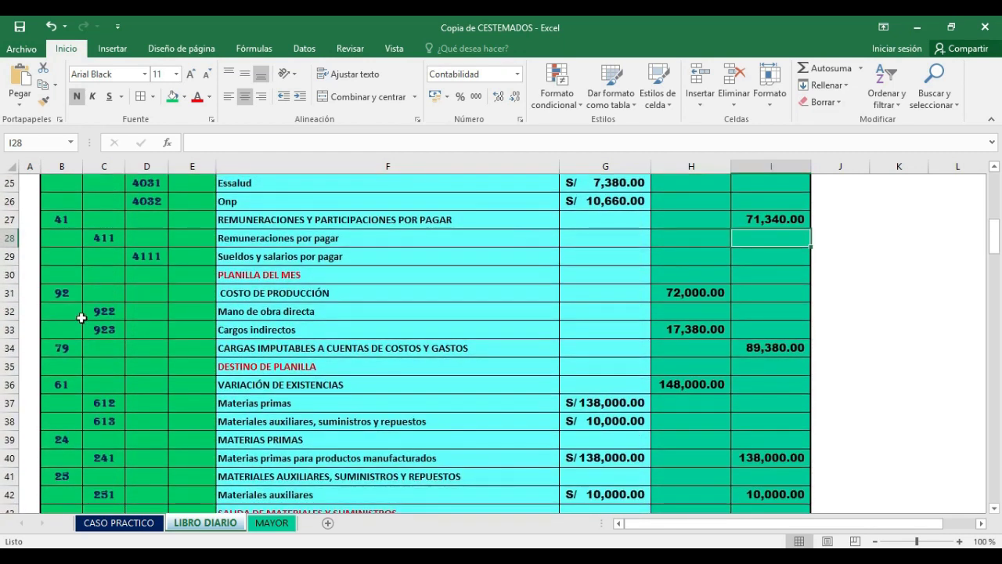
click(114, 311)
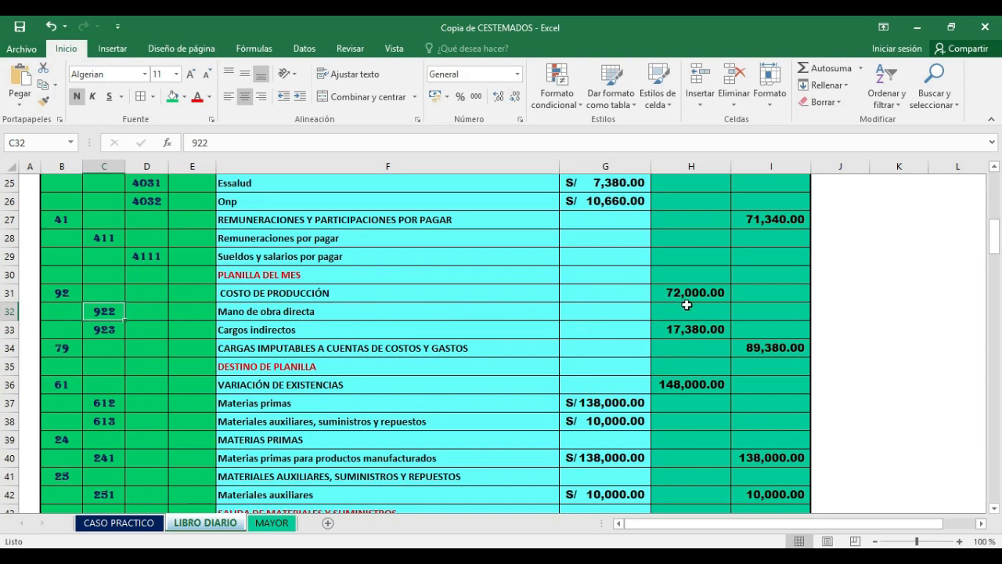
click(691, 293)
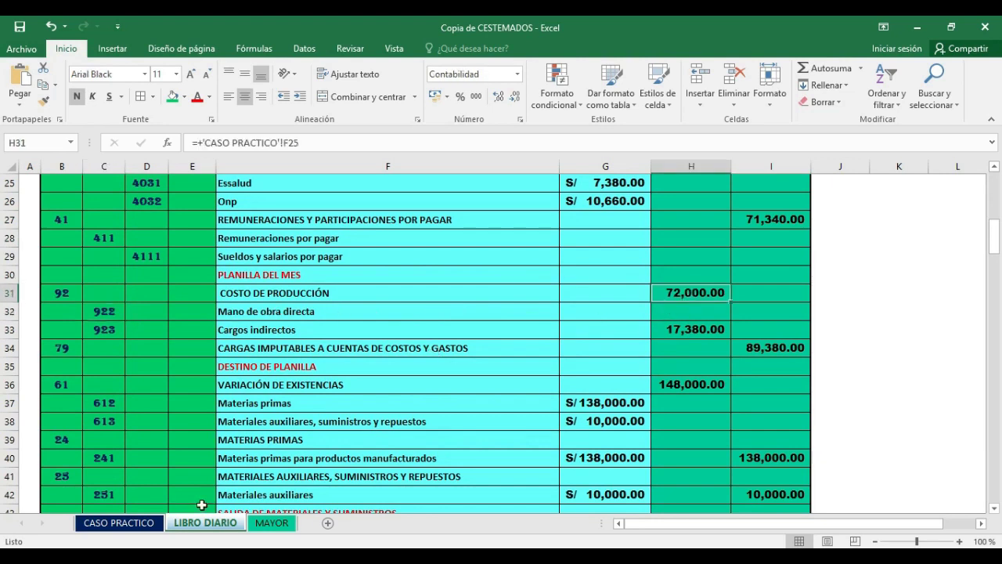
click(120, 523)
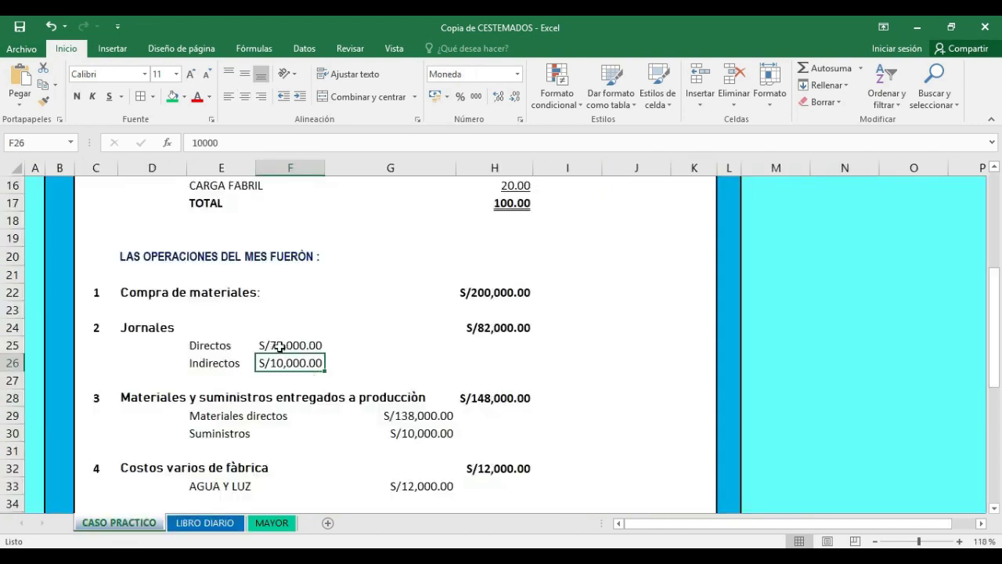
click(279, 347)
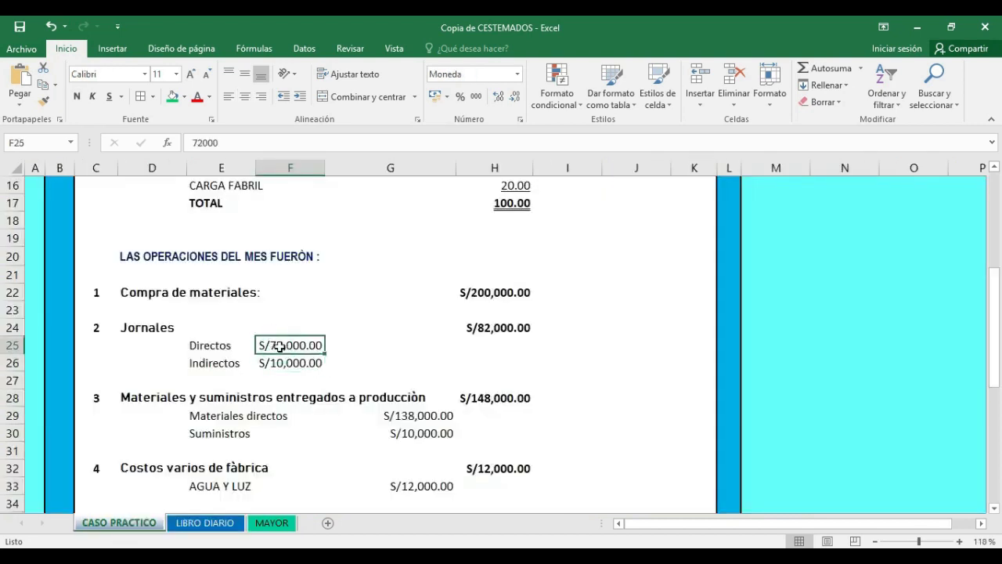
key(ctrl+Page_Down)
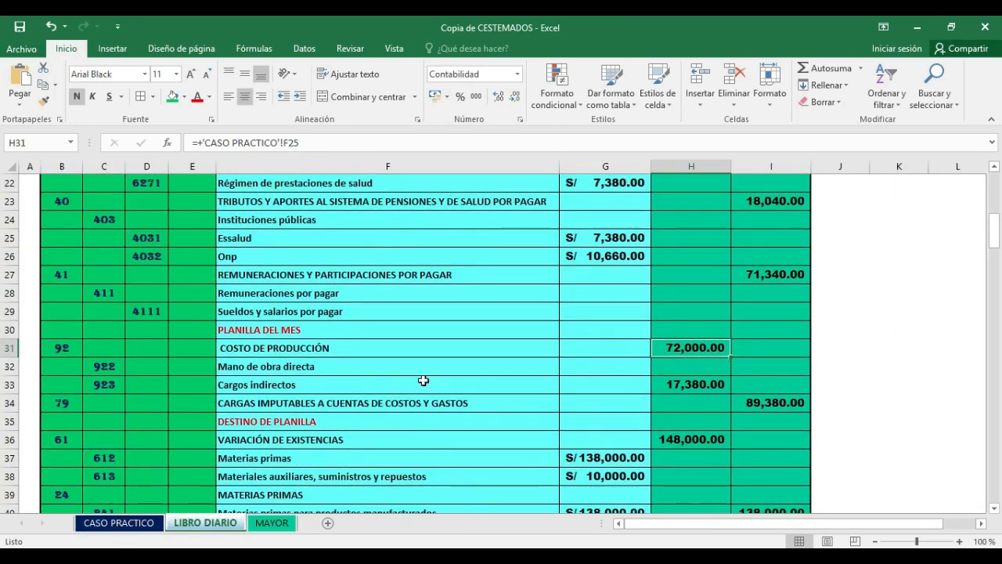
Step: View the indirect Jornales amount in CASO PRACTICO and the ledger accounts in MAYOR, returning to LIBRO DIARIO
click(126, 523)
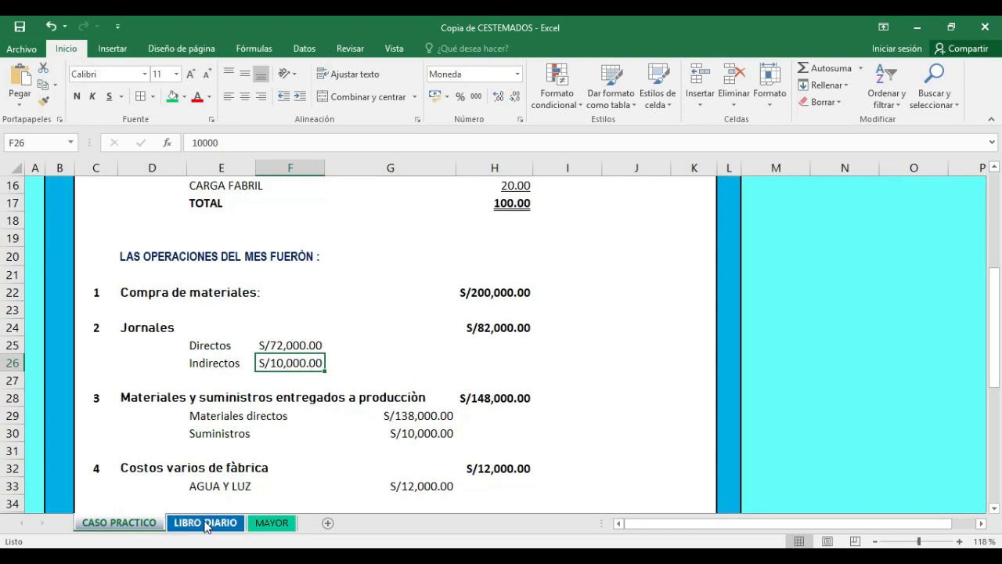
click(206, 524)
click(266, 523)
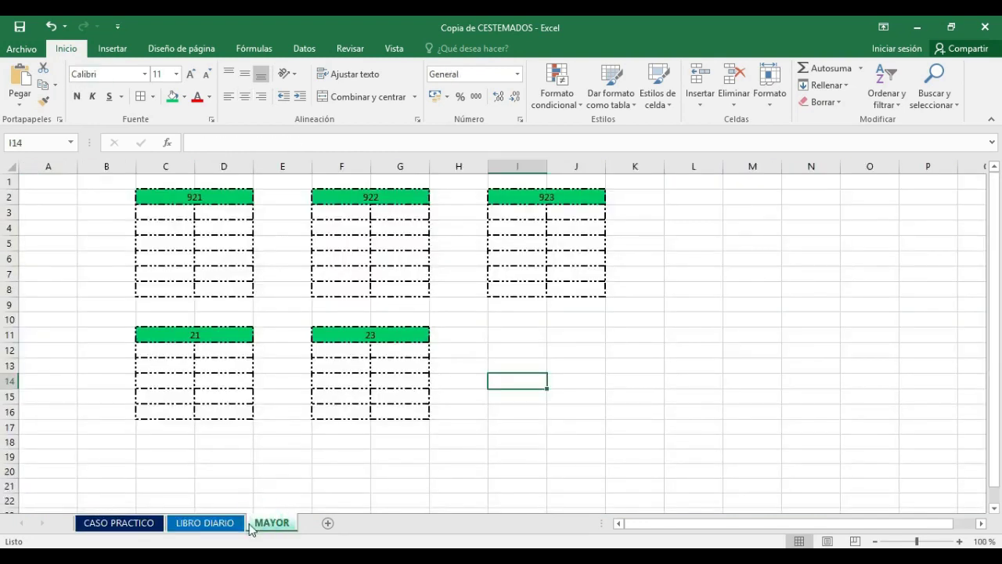
click(220, 524)
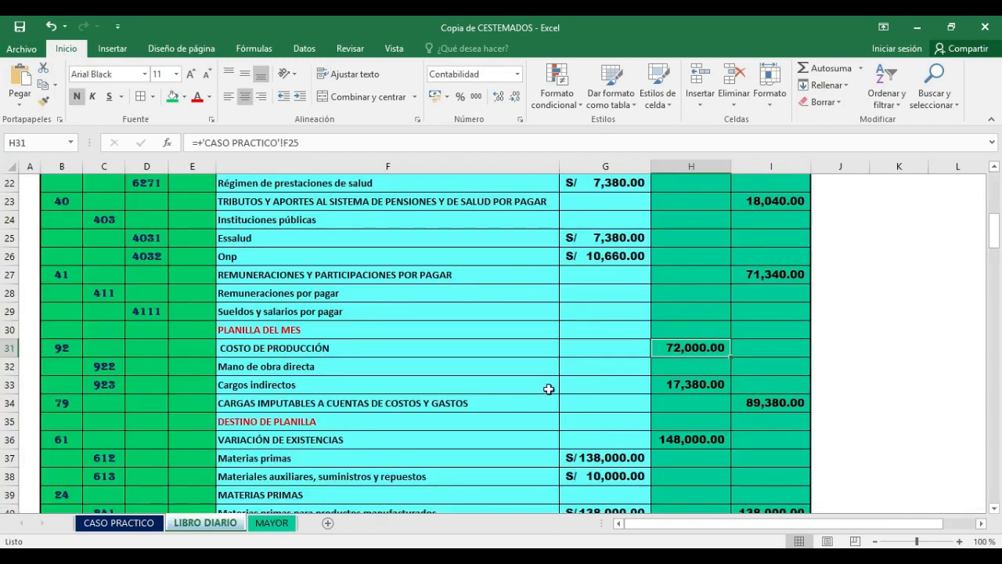
Step: Trace the Cargos indirectos formula in H33 to Suministros in CASO PRACTICO and the health contribution in G22
click(700, 382)
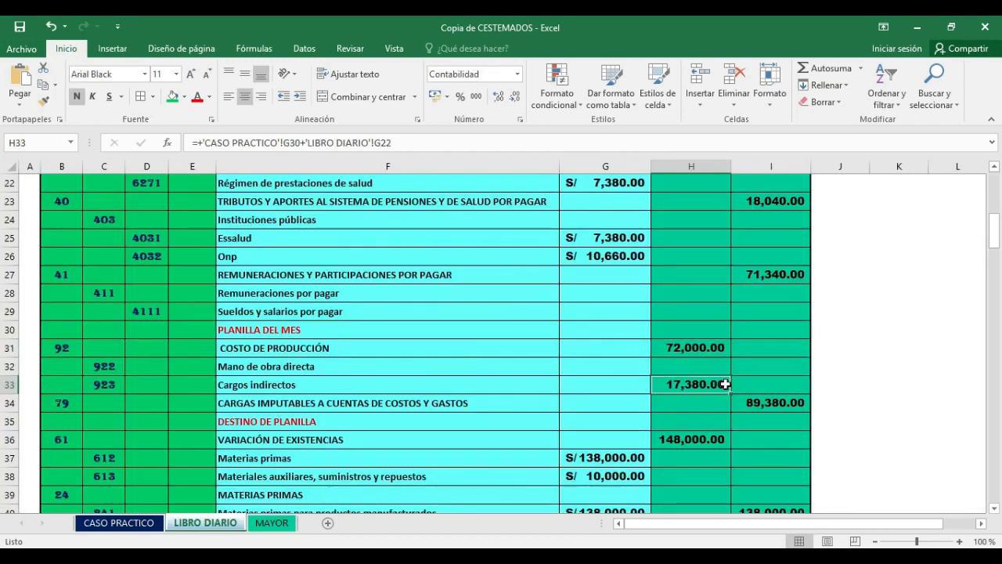
scroll(725, 383, up, 1)
click(125, 523)
click(434, 437)
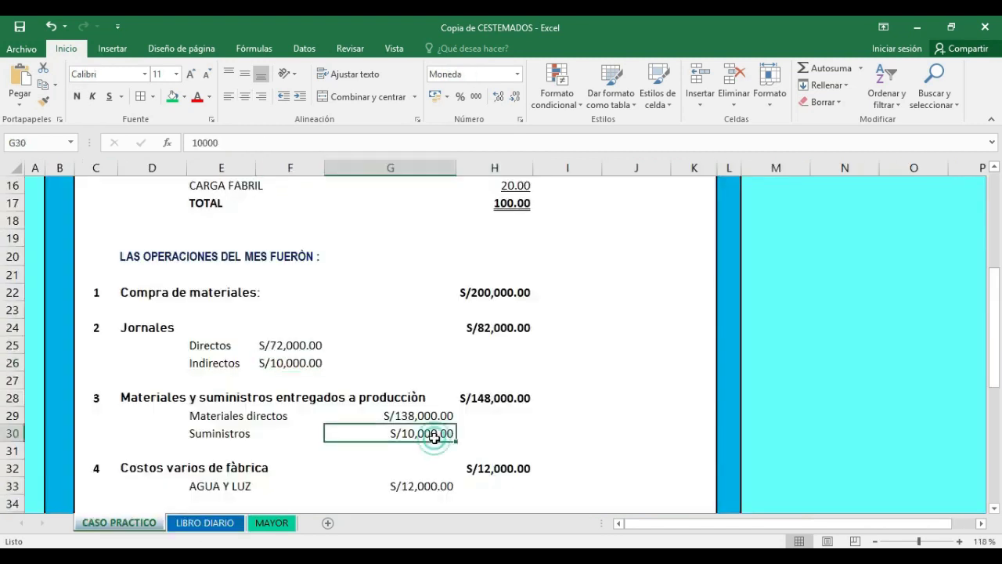
click(201, 523)
scroll(591, 311, up, 1)
click(595, 292)
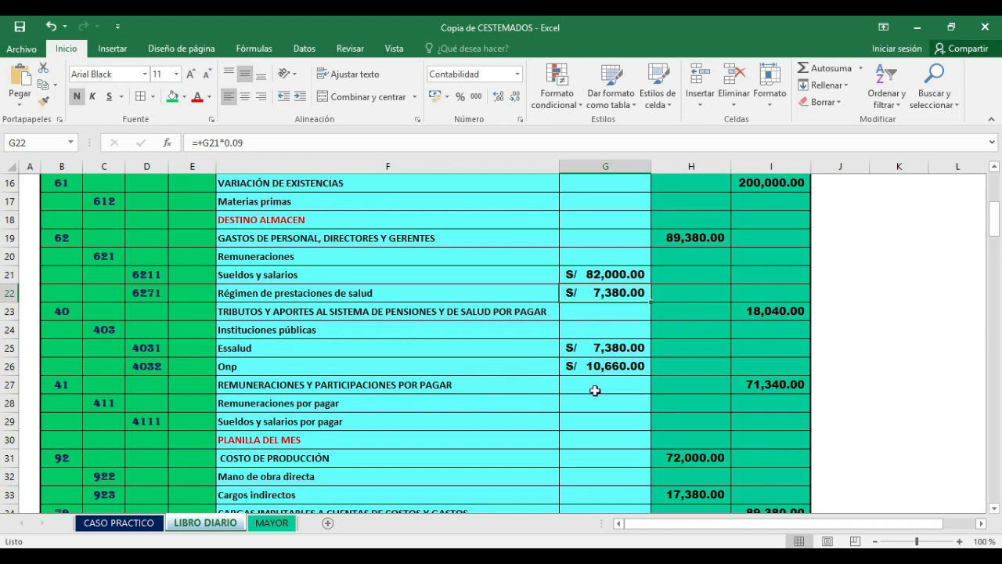
Step: Compare the Indirectos amount in F26 of CASO PRACTICO with the Cargos indirectos debit in H33 of LIBRO DIARIO
scroll(587, 390, down, 1)
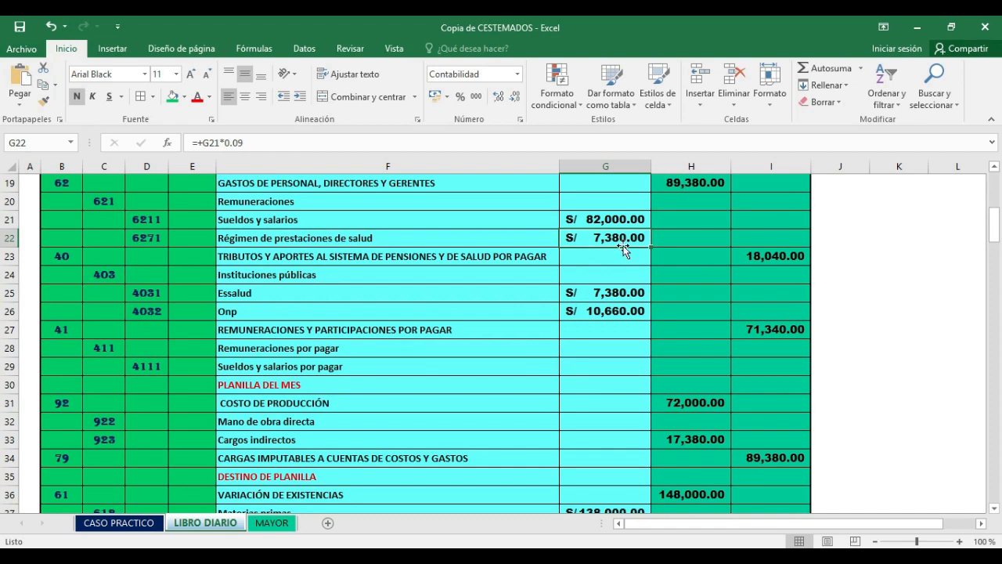
click(118, 523)
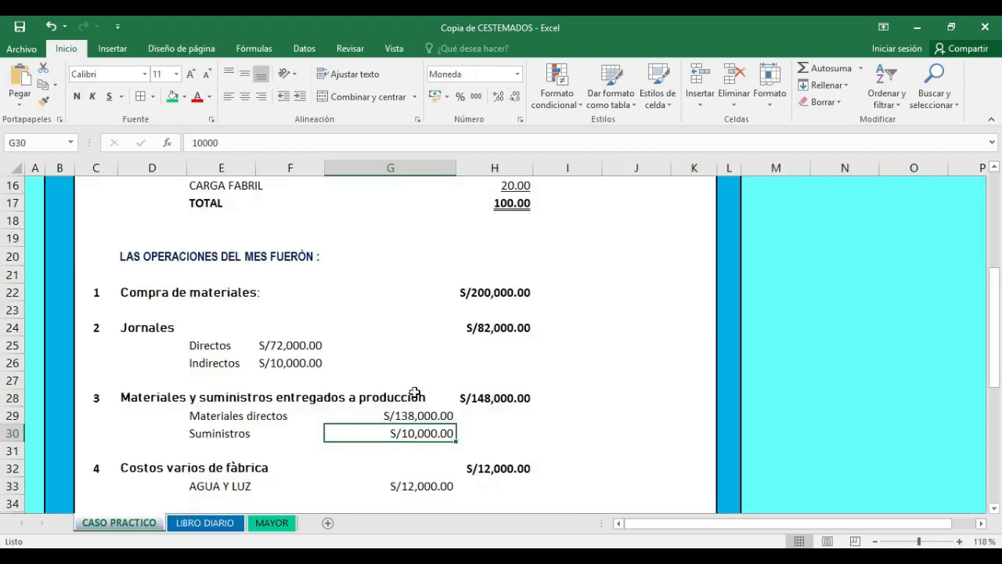
click(291, 368)
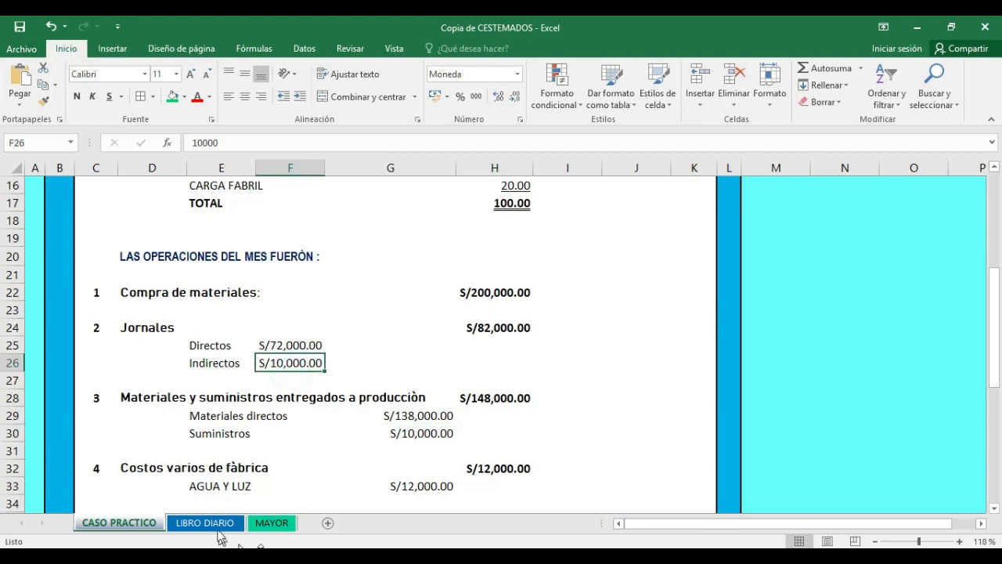
click(216, 526)
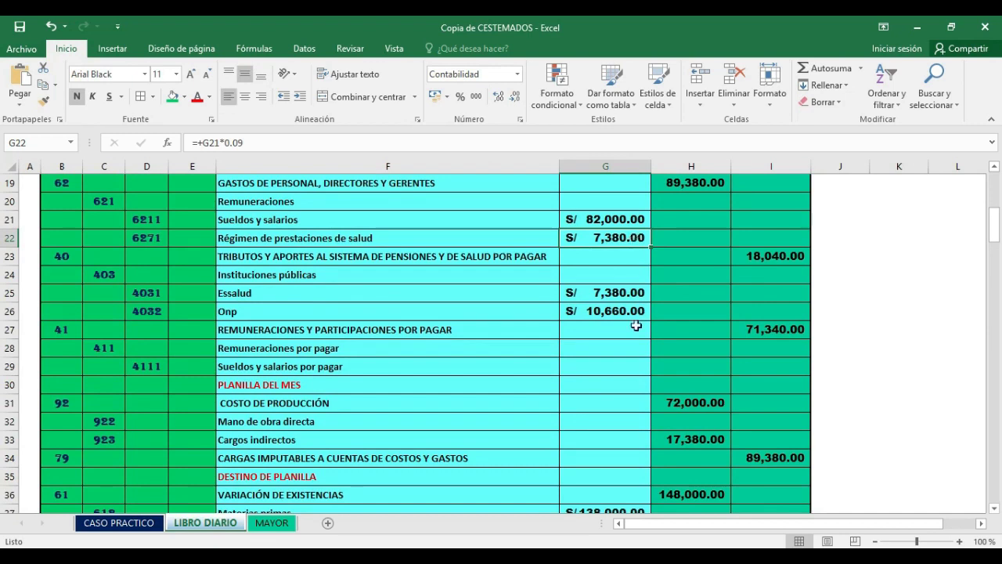
click(679, 440)
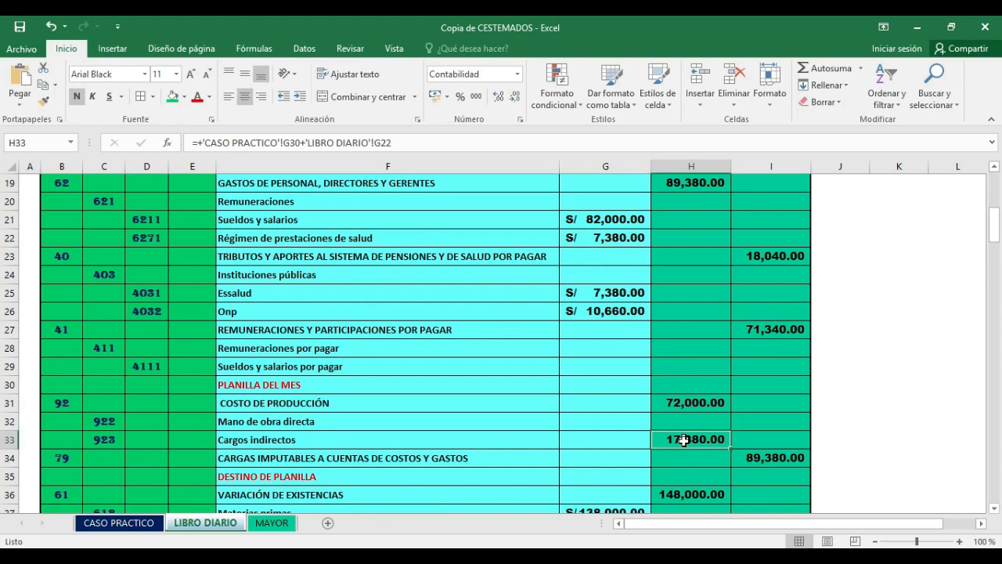
Step: Inspect the account 79 credit formula in I34 and compare it with the account 62 debit formula in H19
scroll(684, 457, down, 1)
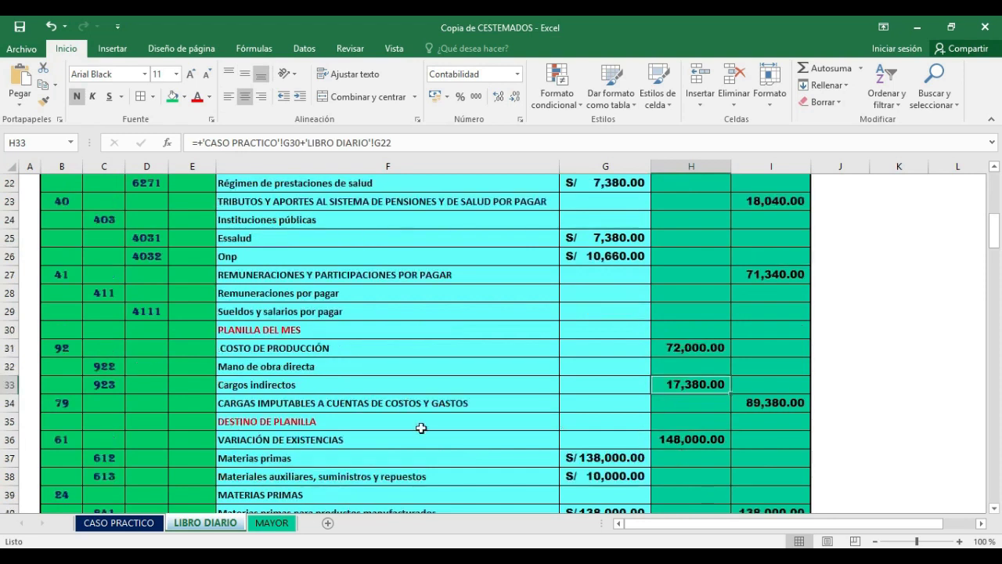
click(793, 406)
scroll(795, 405, up, 1)
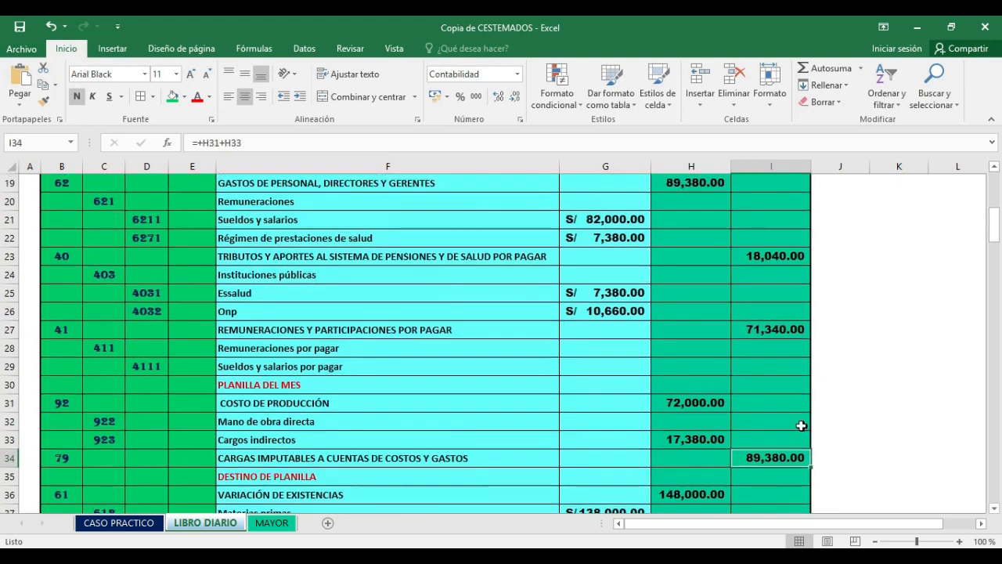
scroll(801, 426, up, 1)
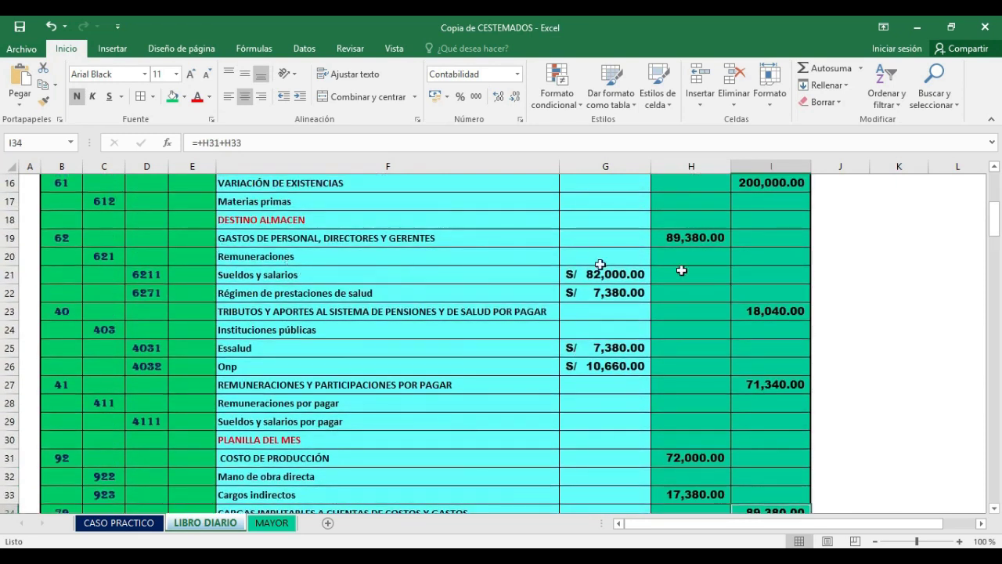
click(695, 237)
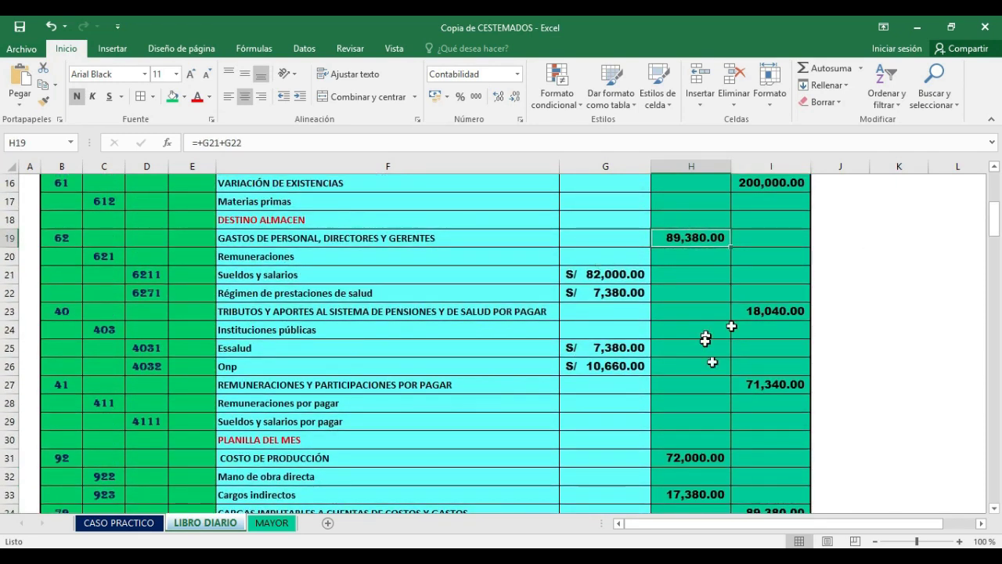
scroll(756, 407, down, 2)
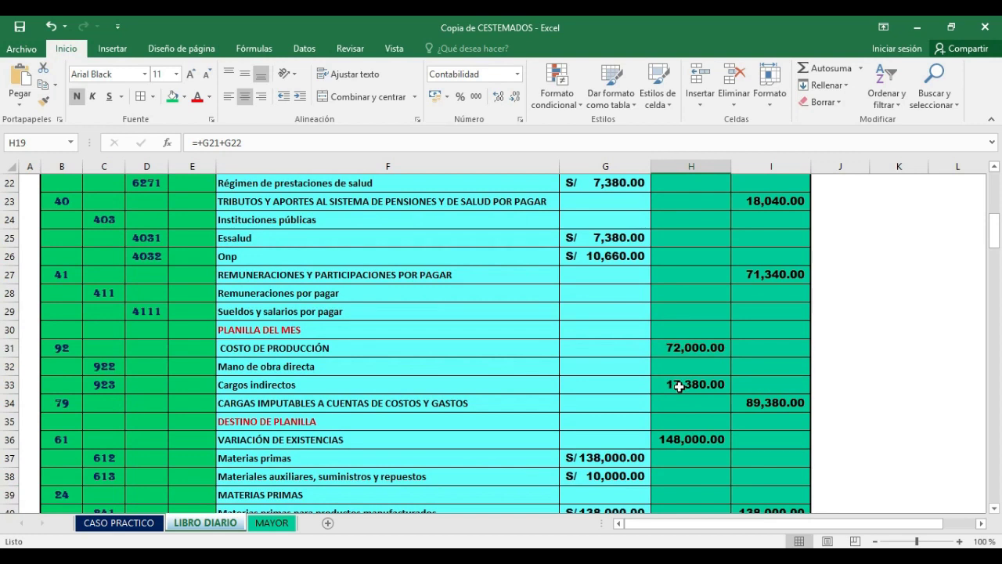
Step: Review operation 3, Materiales y suministros entregados a producción, in CASO PRACTICO and the accounts in MAYOR, returning to LIBRO DIARIO
scroll(679, 386, down, 1)
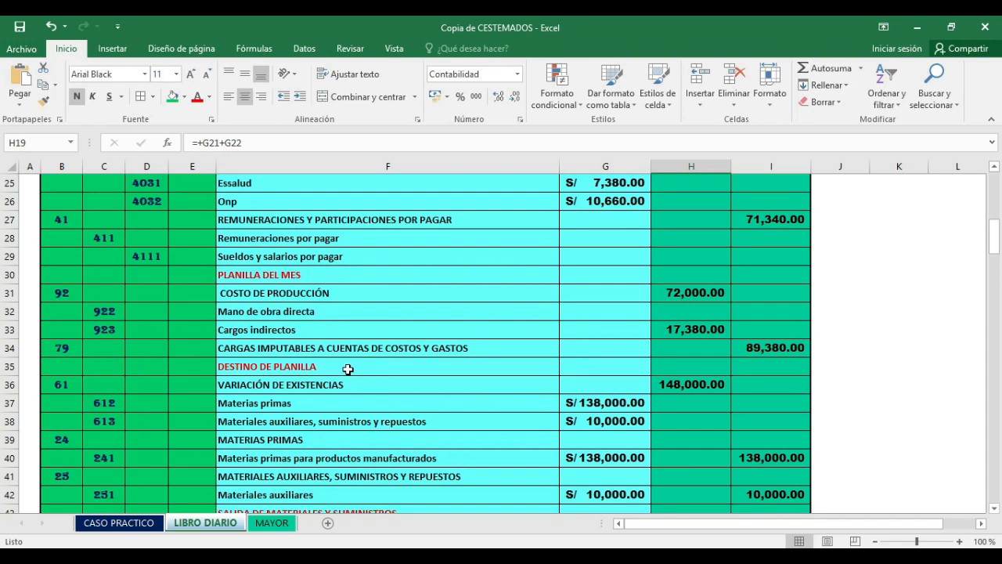
click(125, 522)
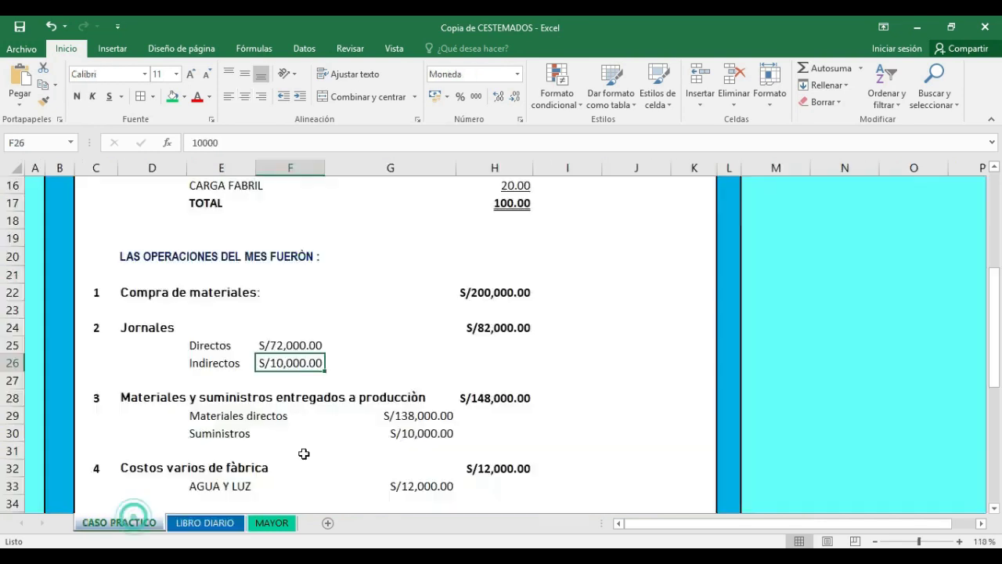
scroll(375, 408, down, 1)
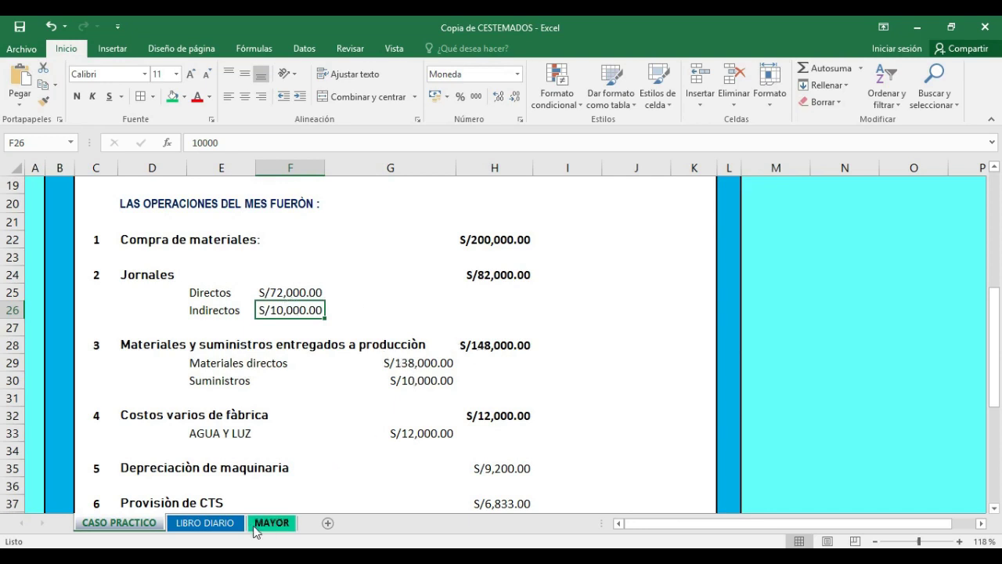
click(281, 525)
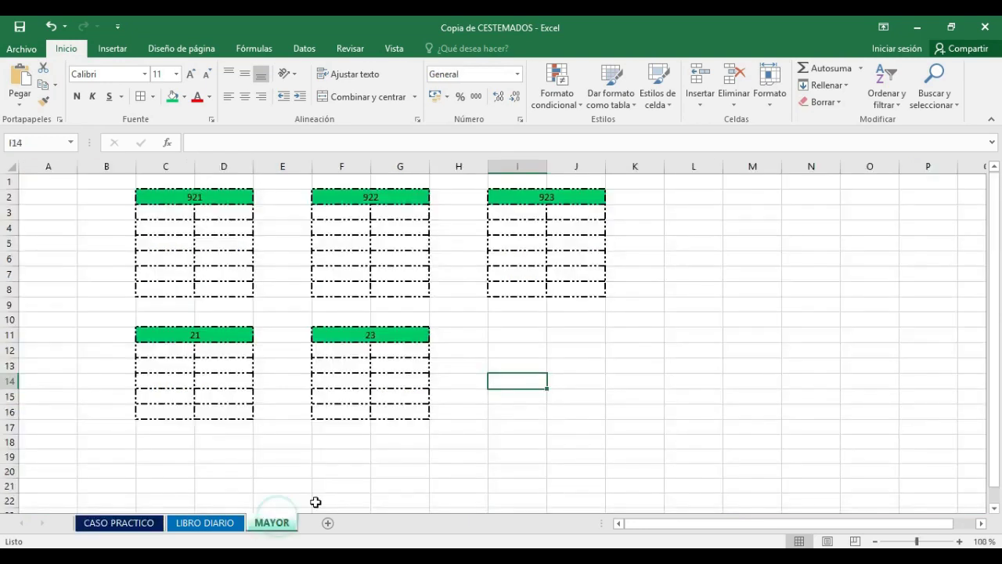
click(217, 524)
scroll(325, 457, down, 1)
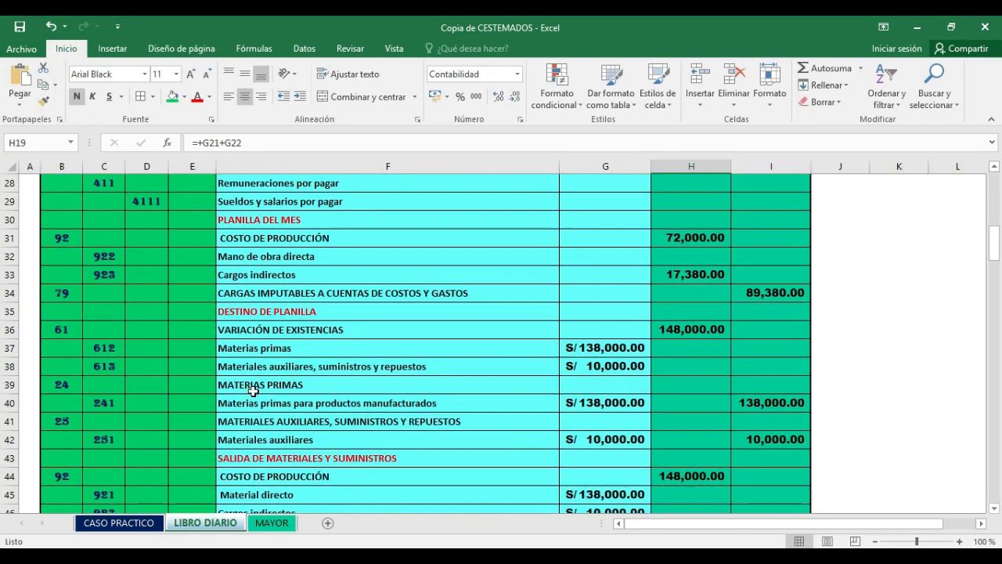
Step: Highlight the earlier warehouse destination entry for accounts 24 and 61 in B14:I16 of LIBRO DIARIO
scroll(279, 400, up, 5)
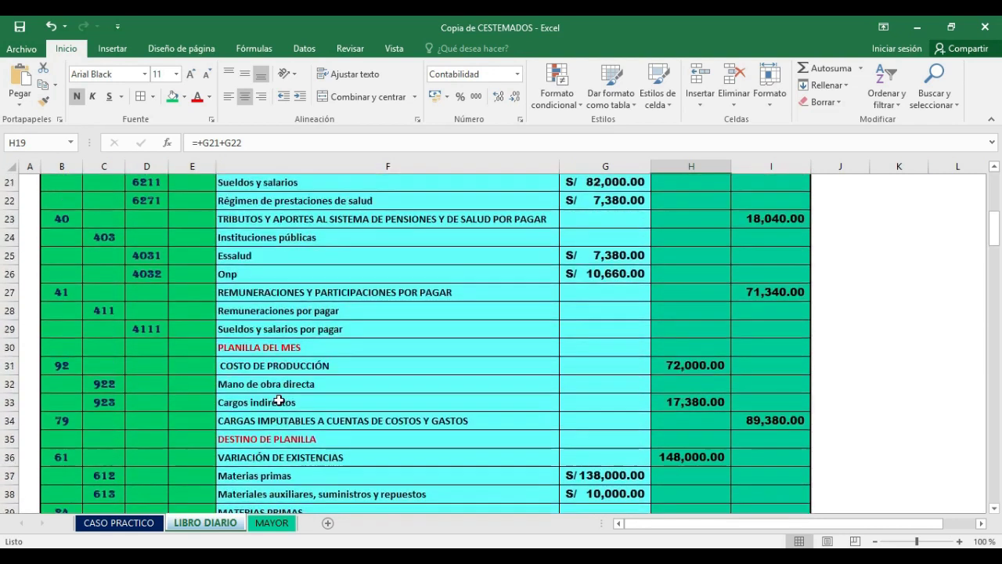
scroll(138, 313, up, 1)
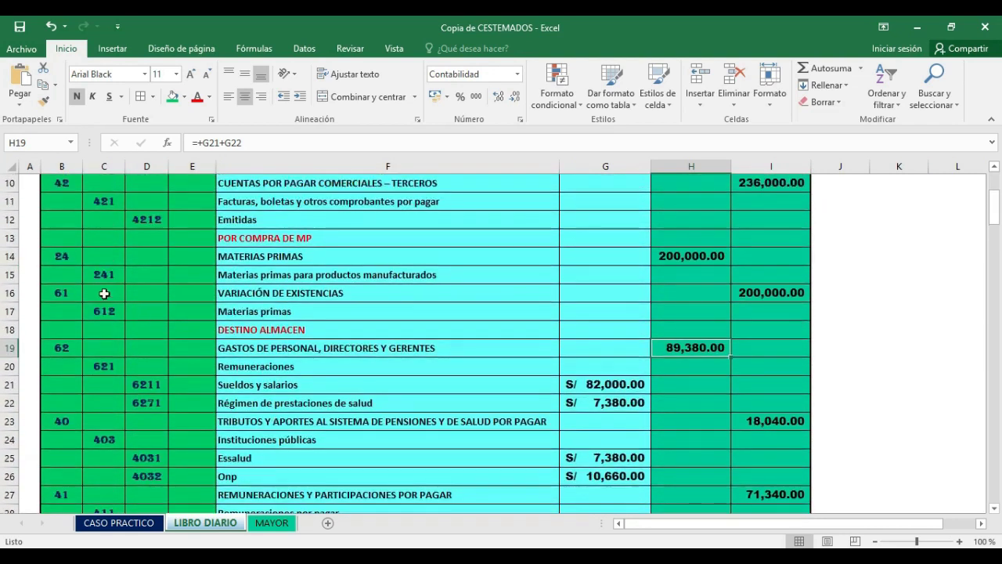
drag(62, 257, 772, 292)
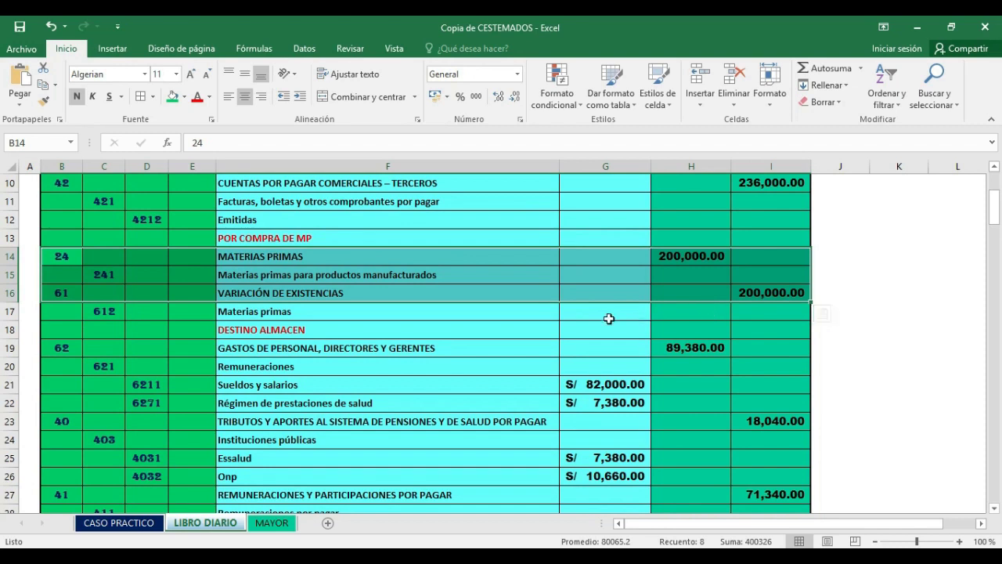
Step: Compare the account 61 Materias primas line in row 37 of LIBRO DIARIO with the Materiales directos amount in G29 of CASO PRACTICO
scroll(563, 379, down, 4)
scroll(564, 379, down, 1)
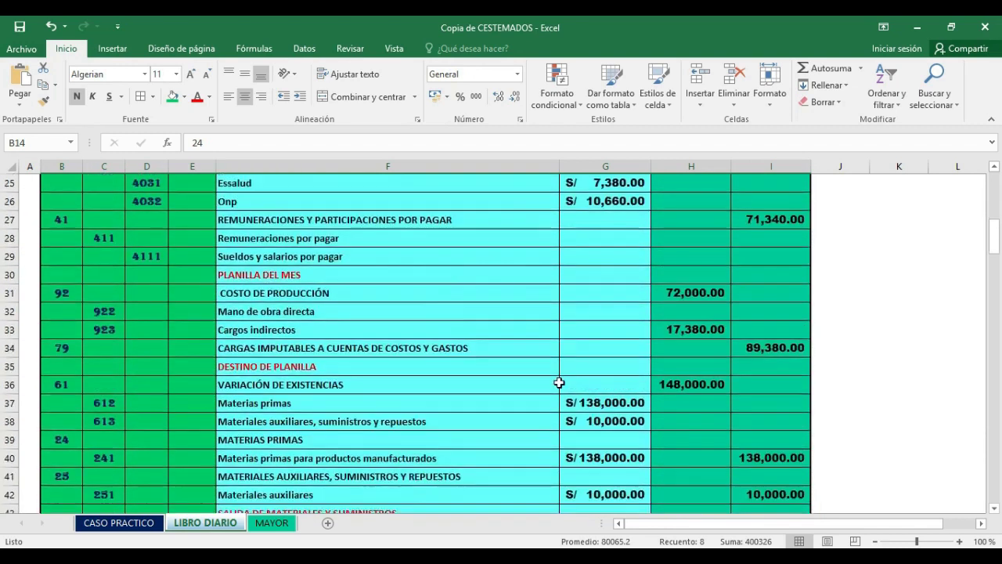
scroll(559, 383, down, 1)
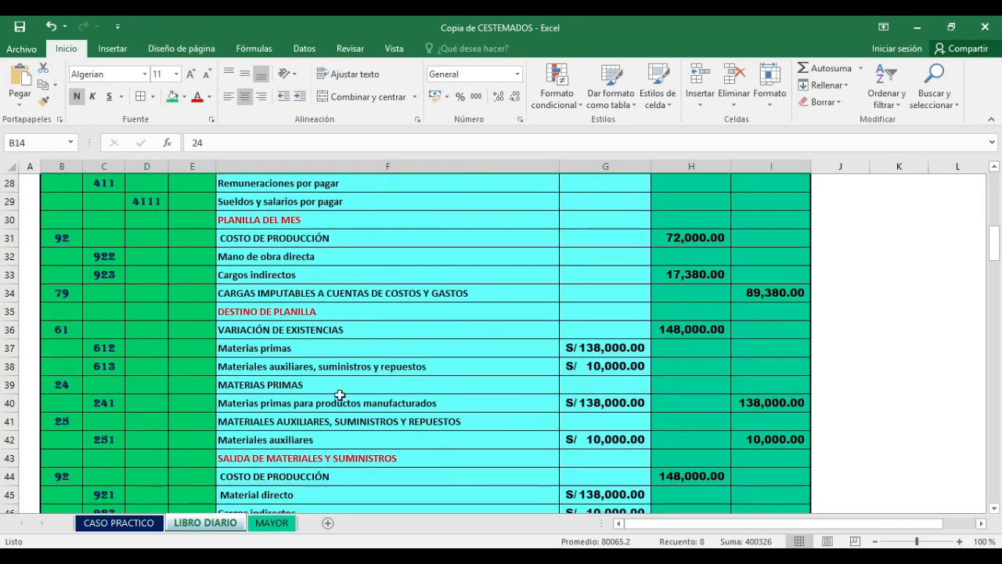
click(61, 335)
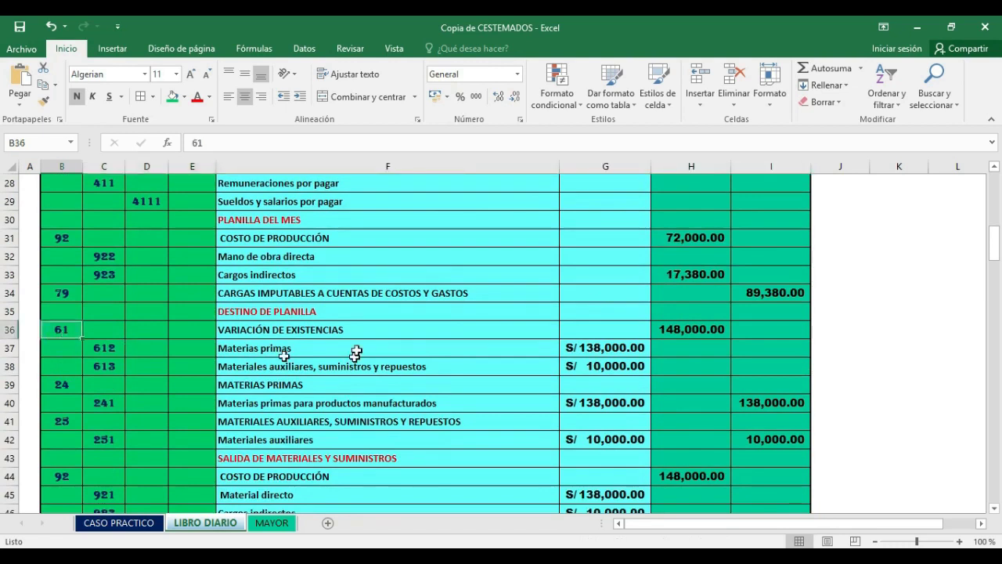
click(330, 351)
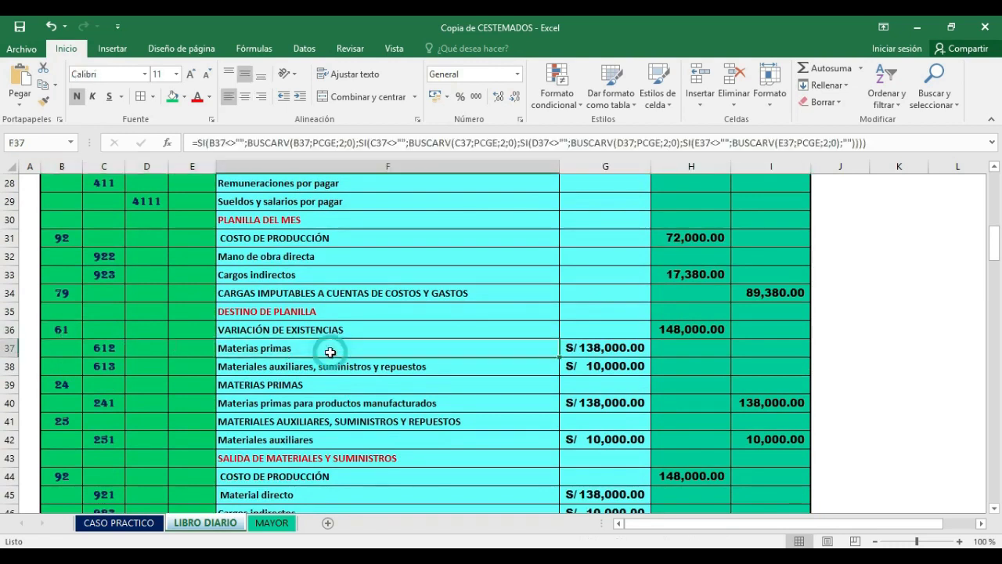
click(118, 523)
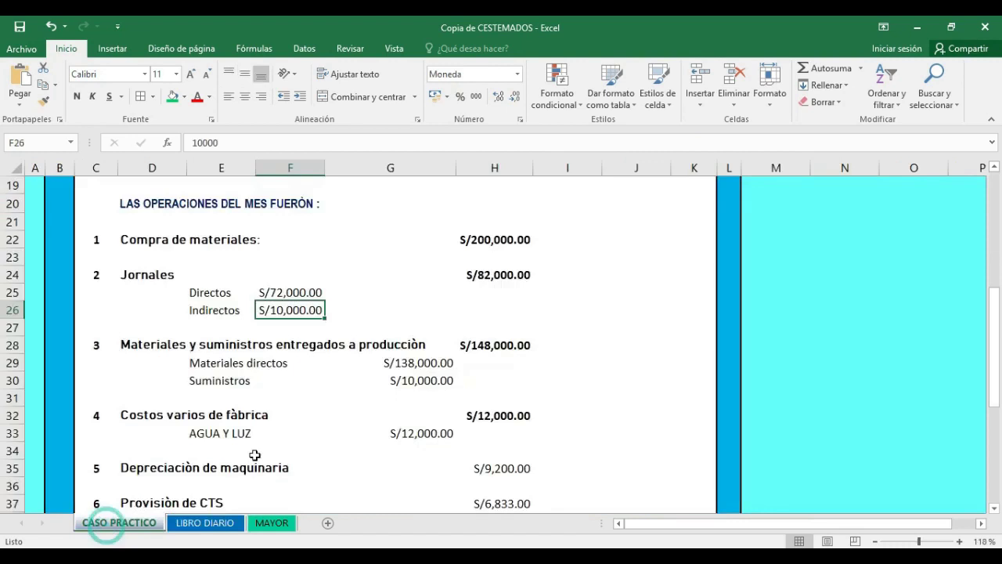
click(413, 366)
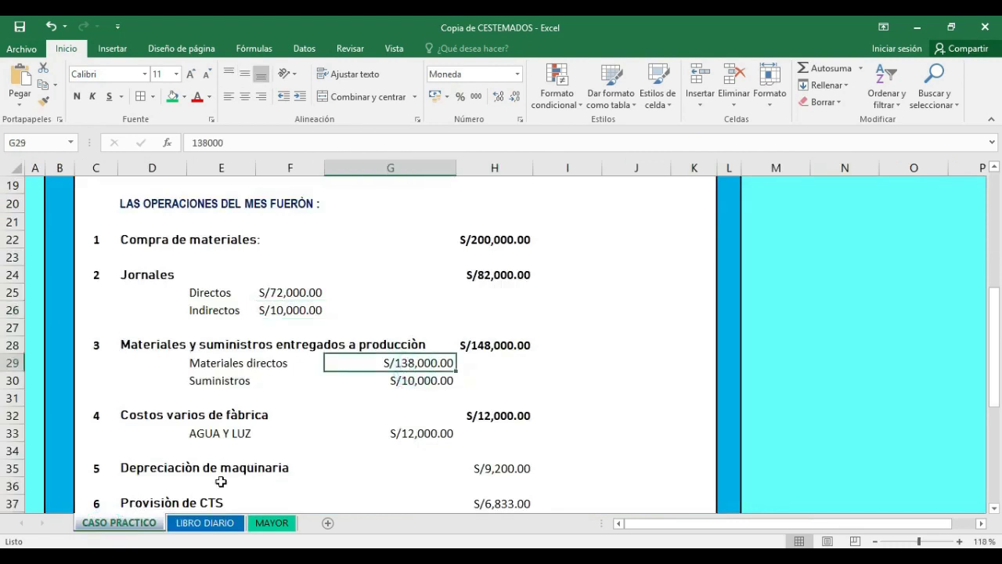
click(207, 524)
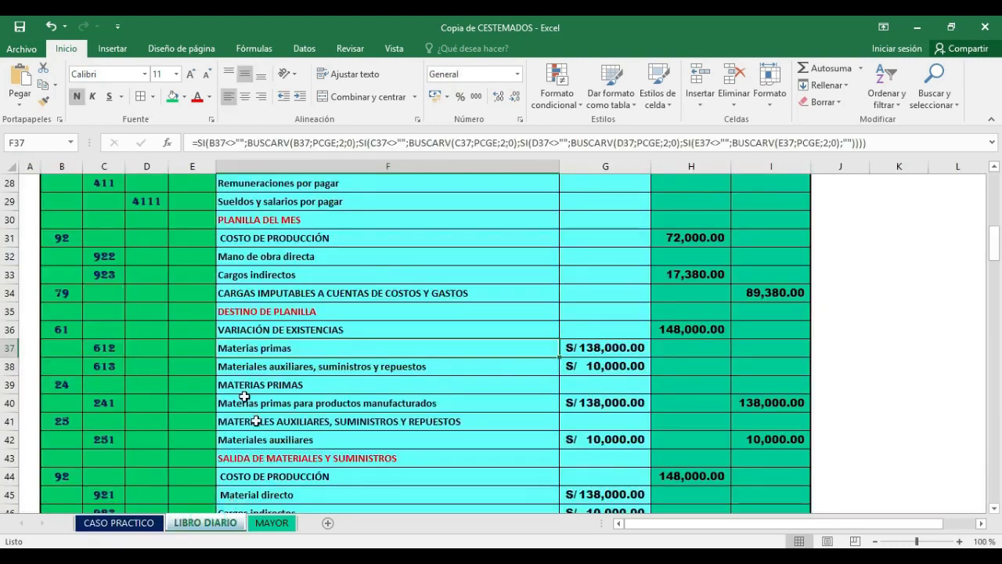
Step: Compare the Materiales auxiliares amount in G38 of LIBRO DIARIO with the Suministros amount in G30 of CASO PRACTICO
click(257, 368)
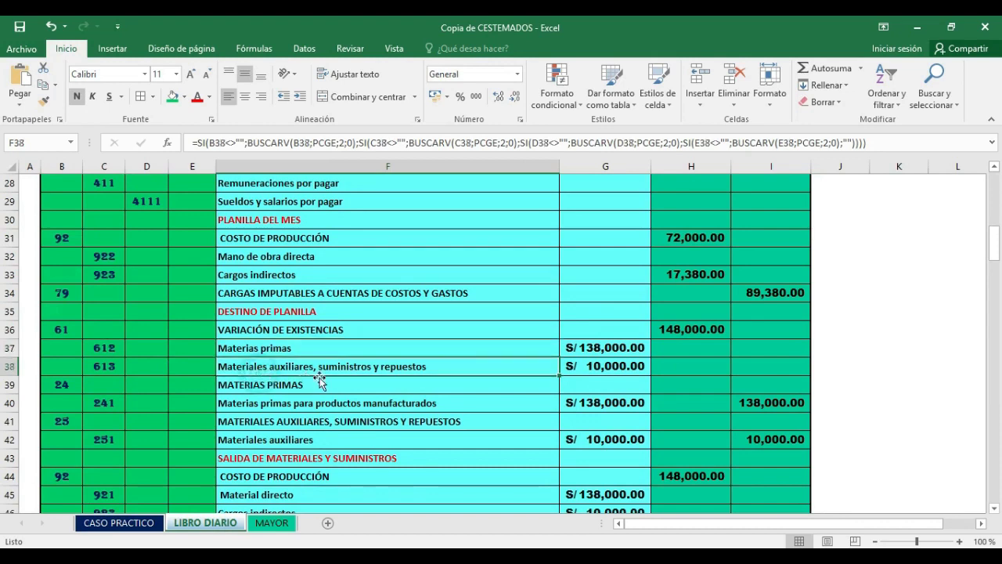
click(597, 369)
click(155, 530)
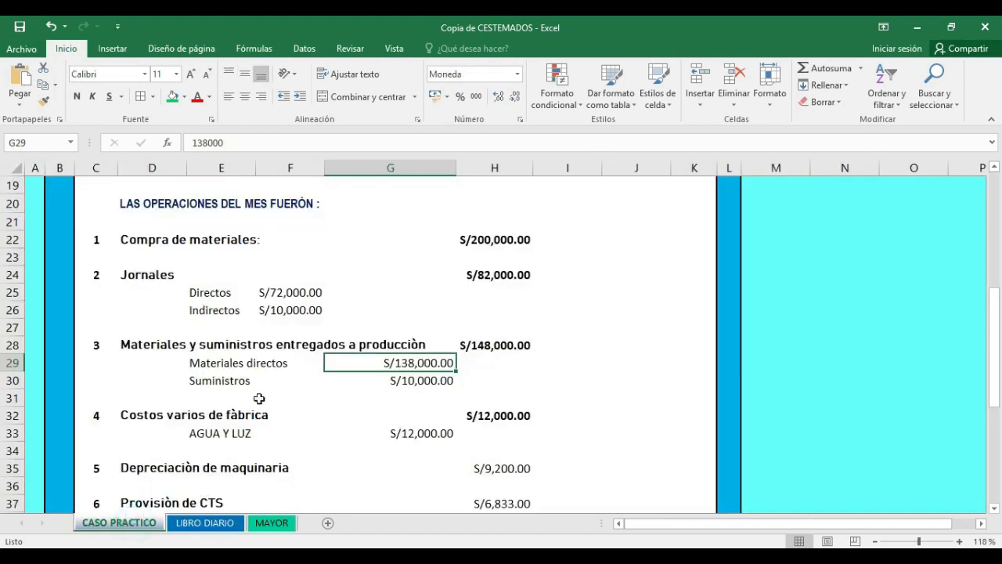
click(233, 396)
click(243, 382)
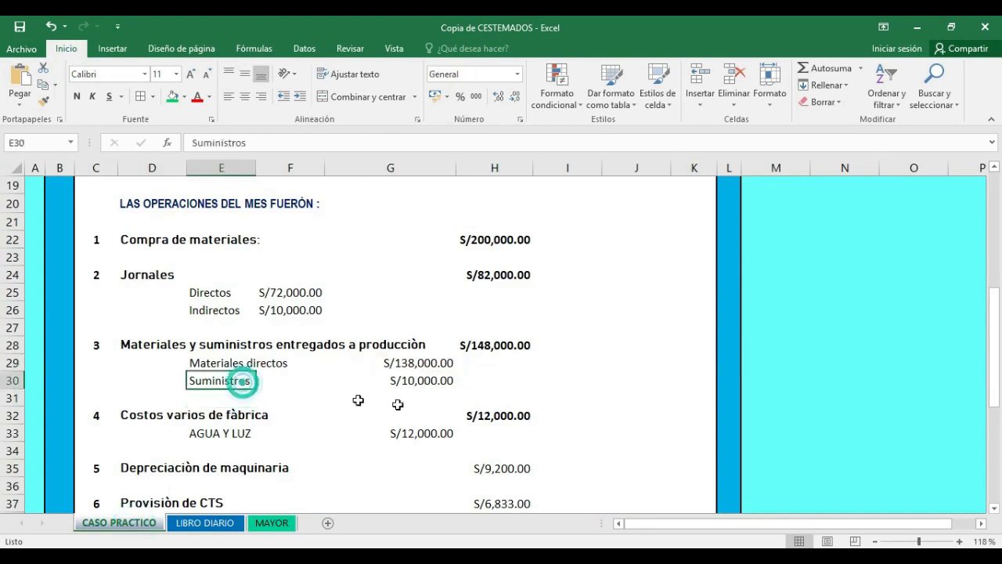
click(410, 381)
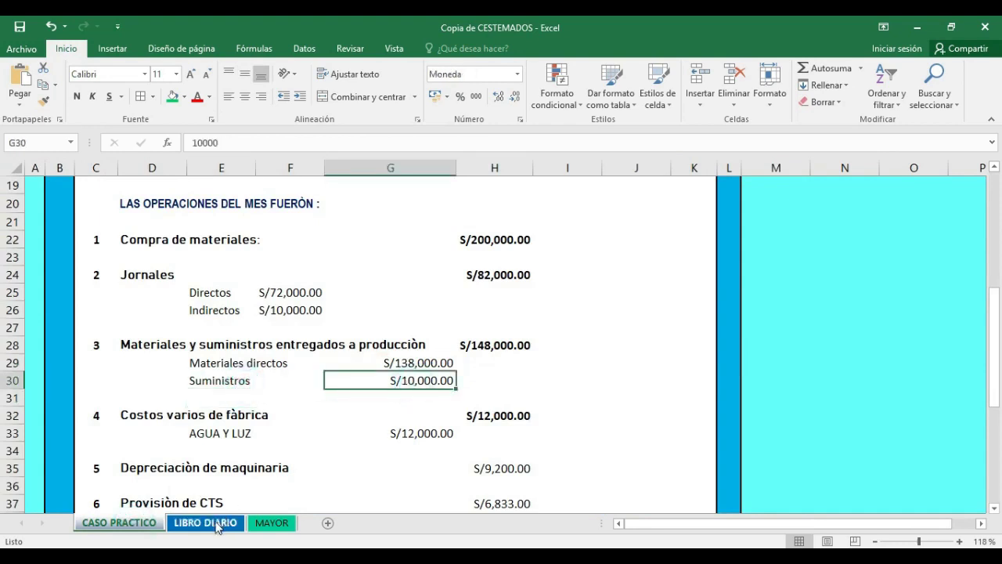
click(218, 523)
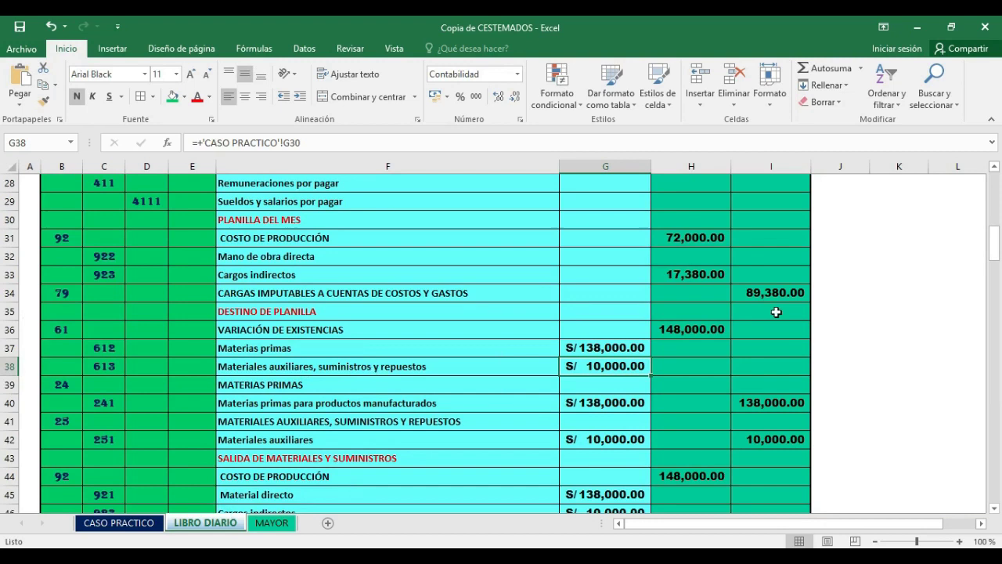
Step: Inspect the account 61 debit formula in H36 and the accounts 24 and 25 formulas in G40 and G42
click(694, 329)
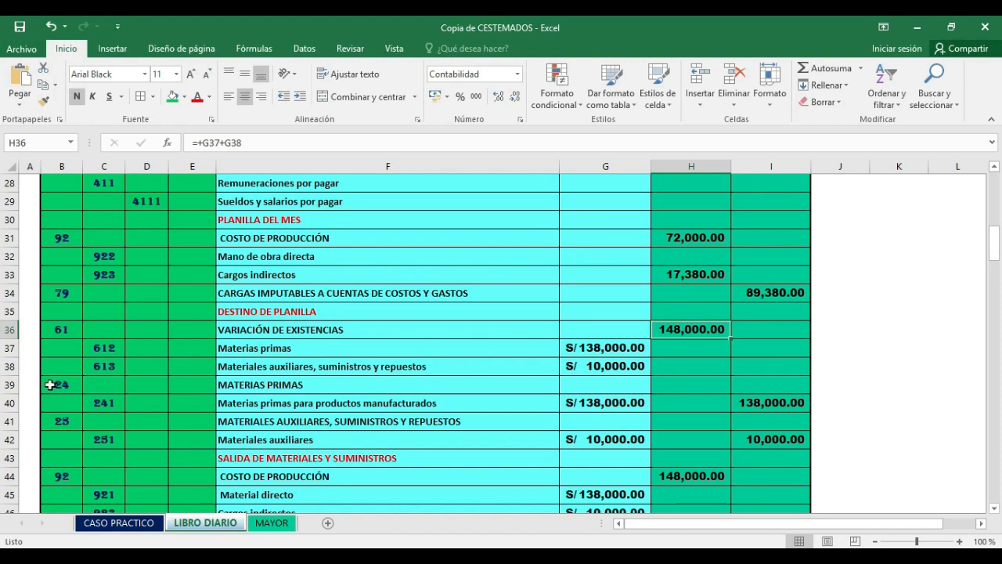
click(269, 380)
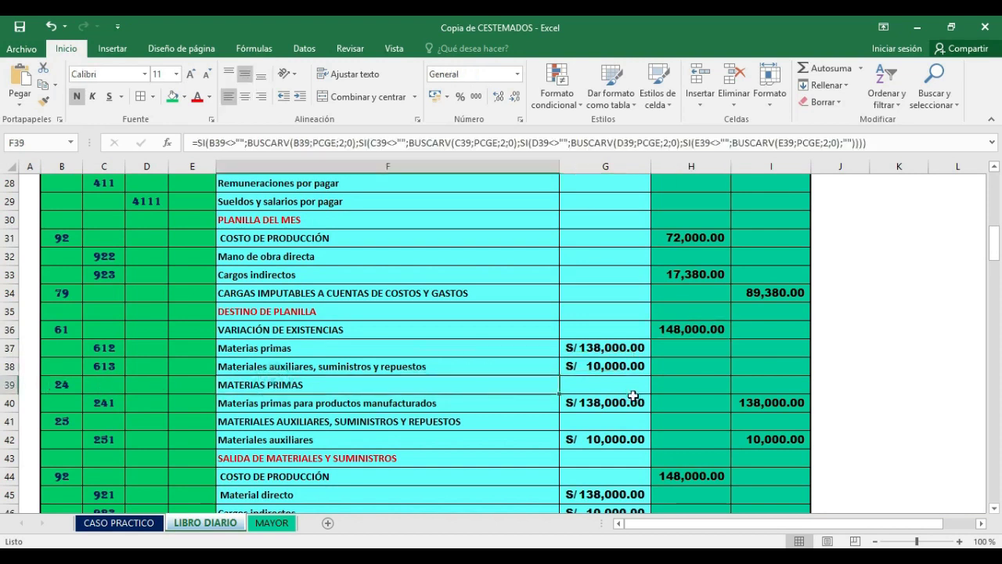
click(633, 401)
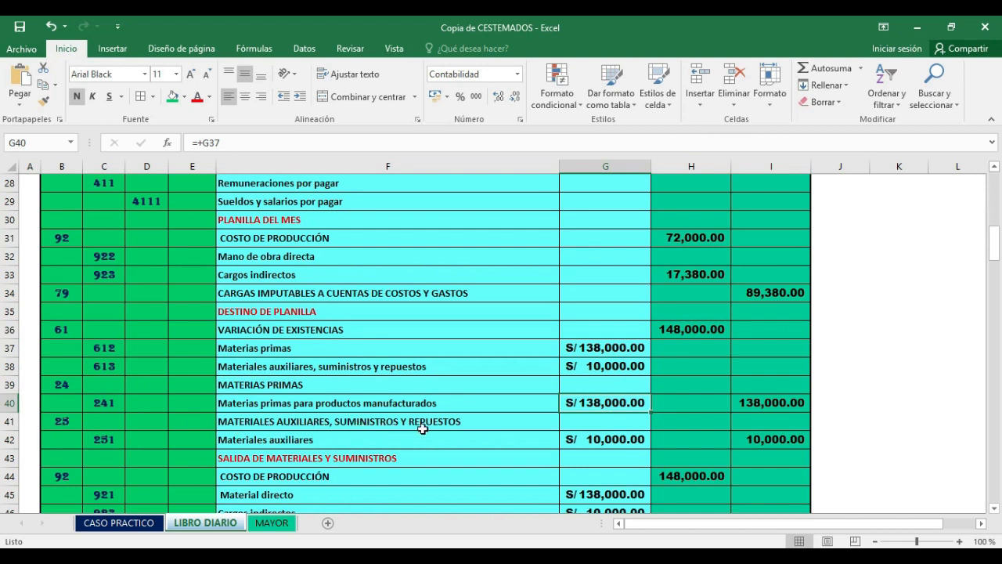
click(626, 443)
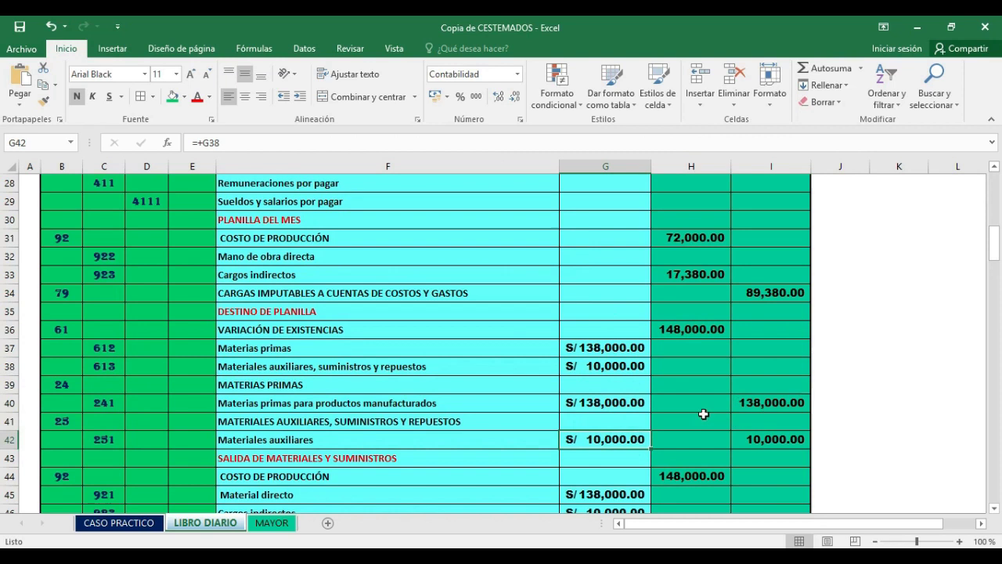
Step: Trace the Material directo and Cargos indirectos formulas in G45 and G46 to the account 61 lines
scroll(690, 414, down, 1)
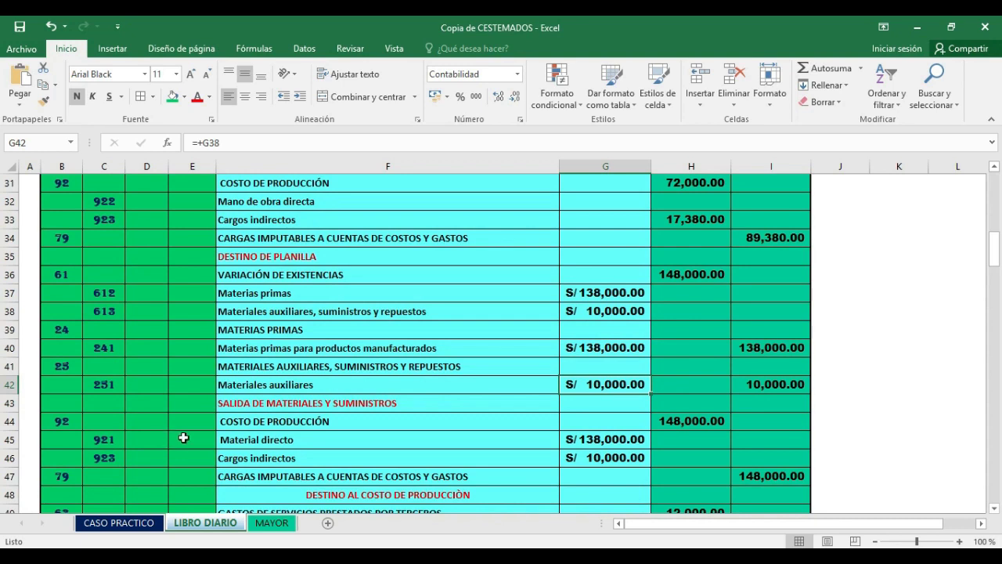
click(94, 441)
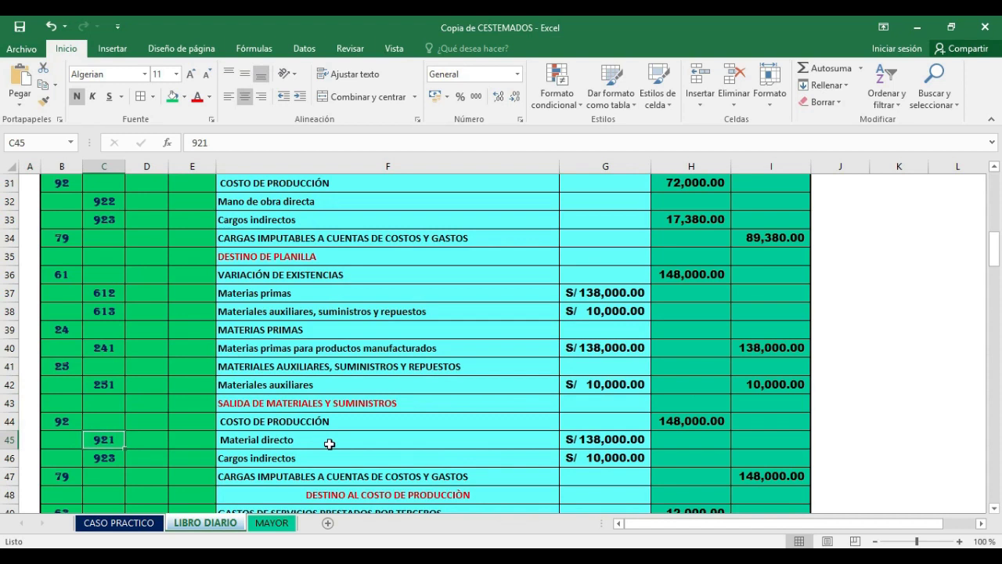
click(607, 441)
click(597, 299)
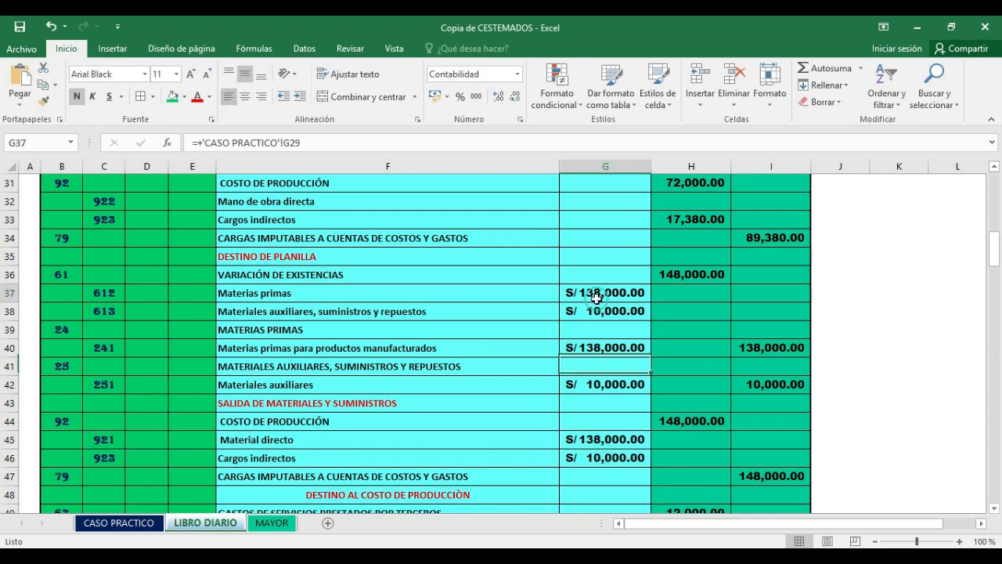
click(593, 441)
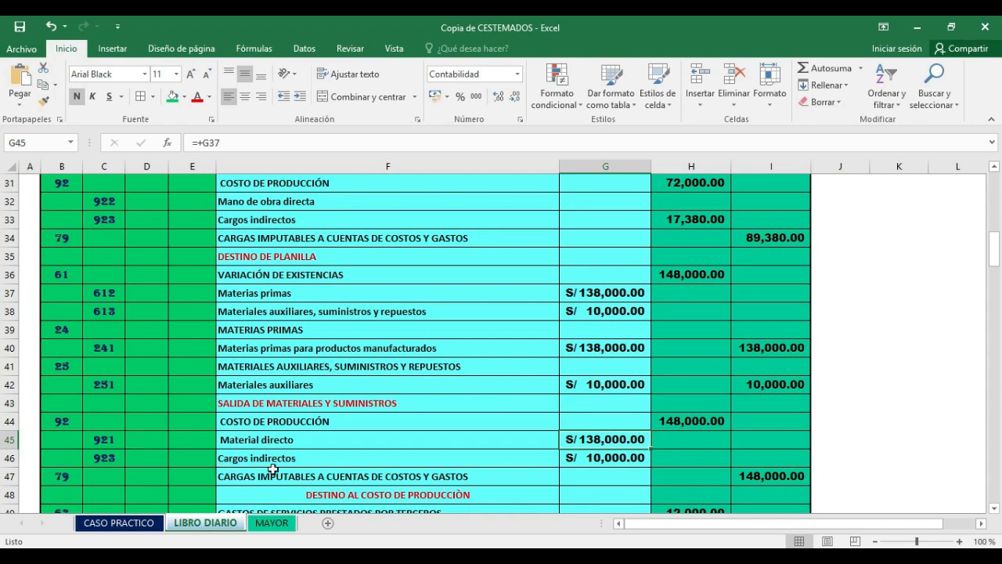
click(605, 462)
click(624, 462)
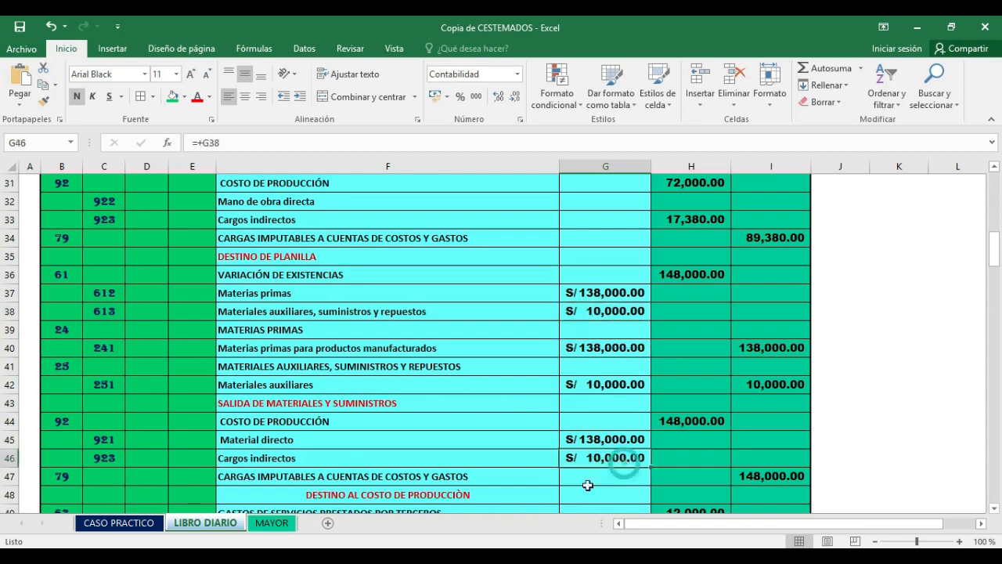
Step: Compare the account 79 credit formula in I47 with the account 92 debit formula in H44
scroll(587, 486, down, 1)
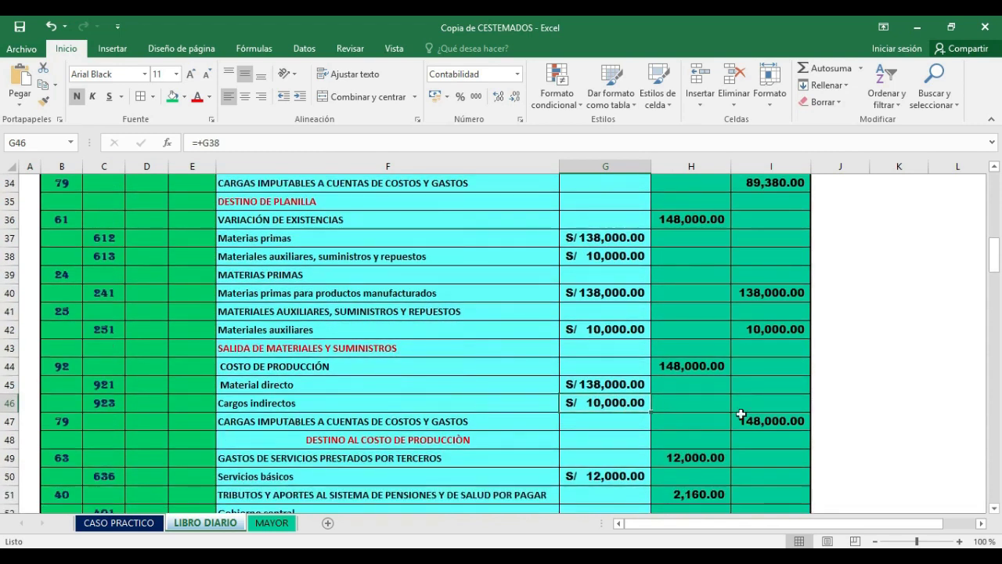
click(783, 422)
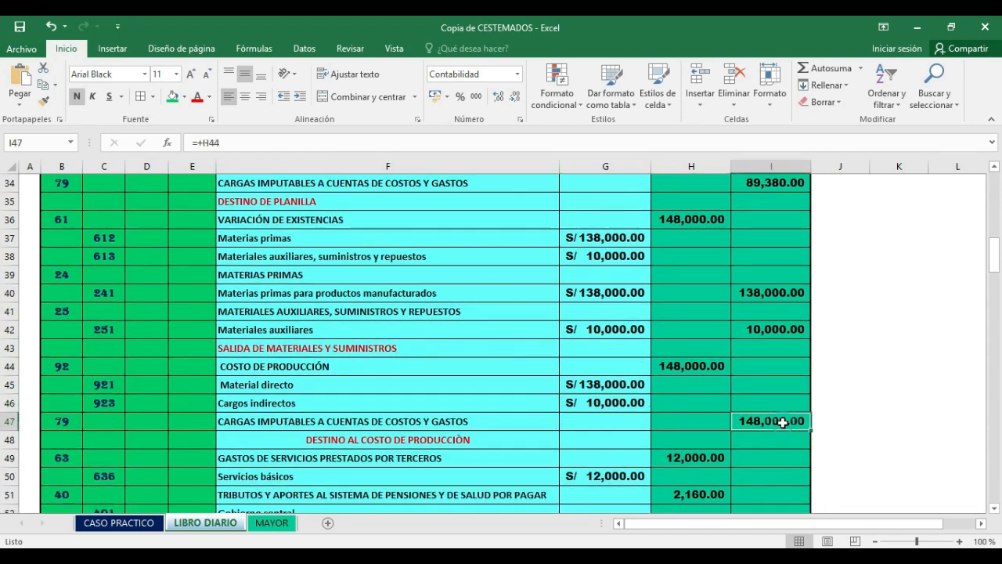
click(692, 366)
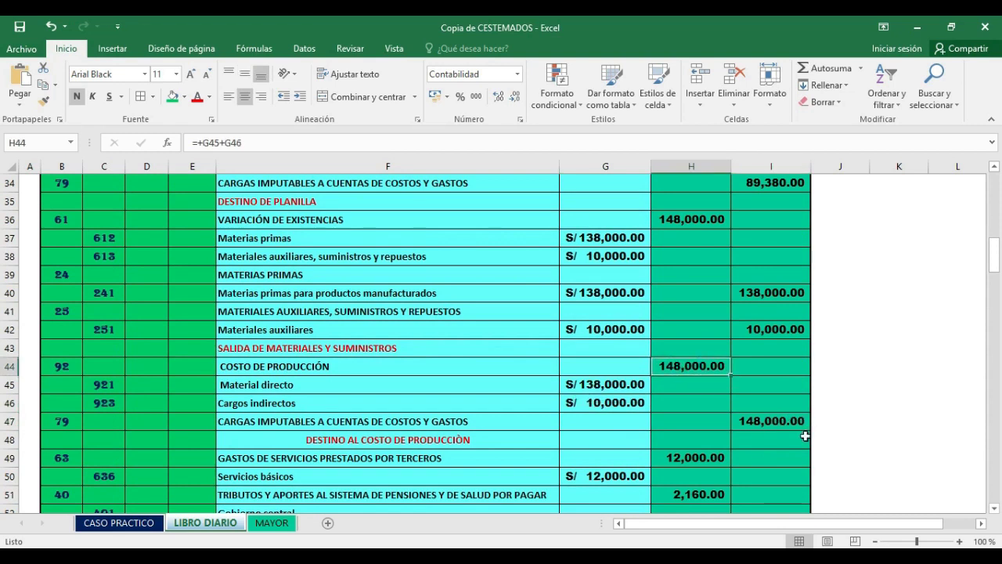
click(774, 422)
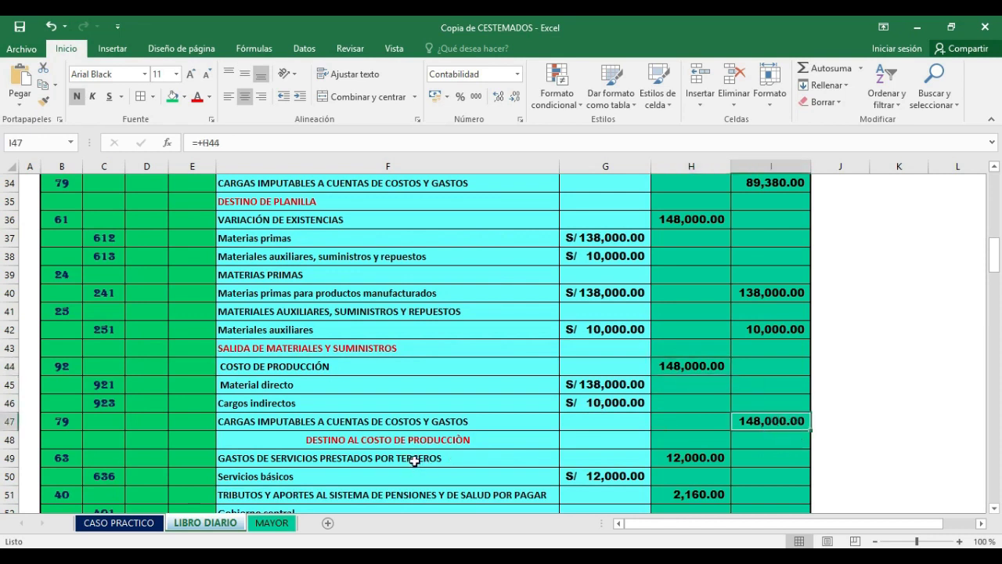
Step: Compare the AGUA Y LUZ amount in G33 of CASO PRACTICO with the account 63 entry in LIBRO DIARIO
scroll(415, 462, down, 1)
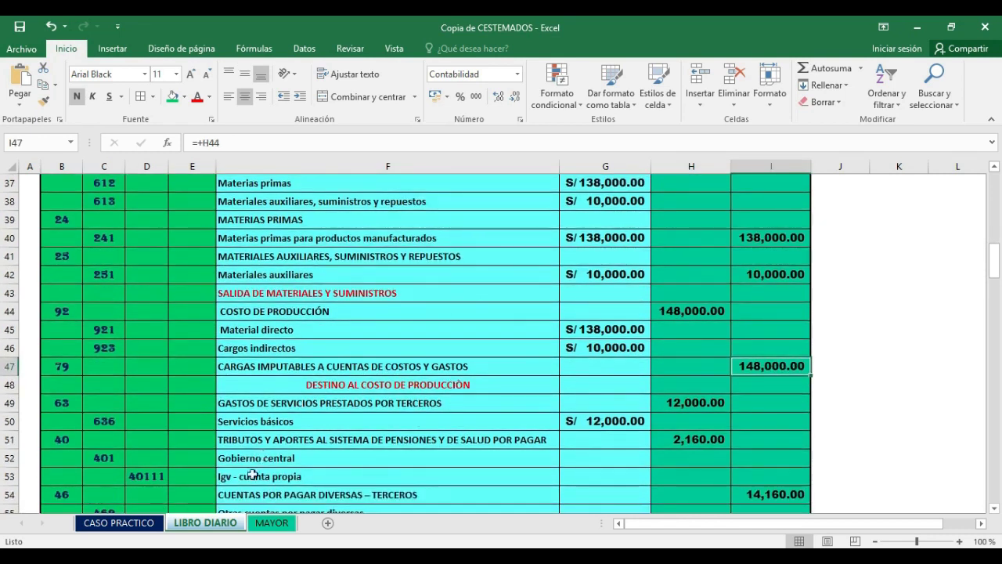
click(139, 524)
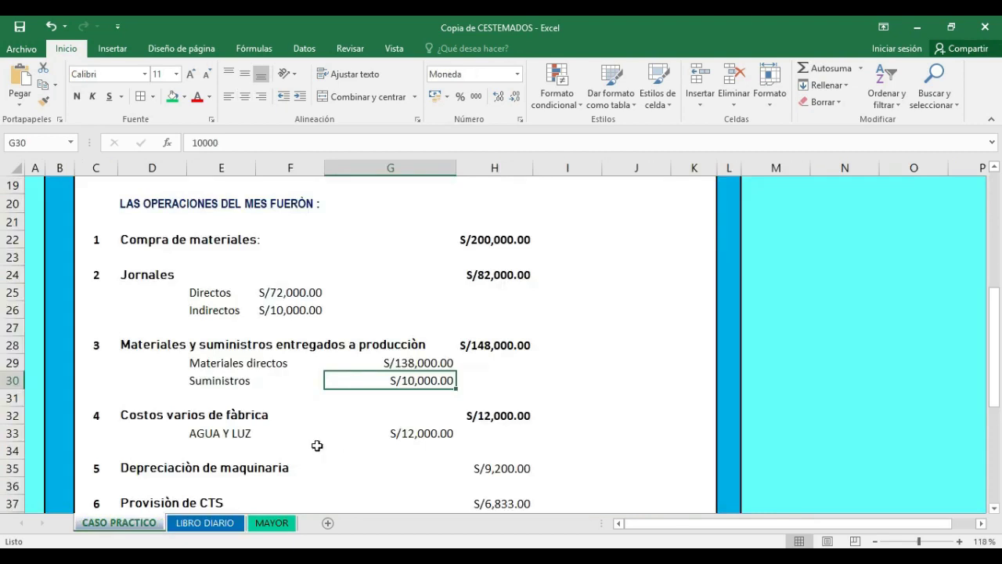
scroll(316, 445, down, 1)
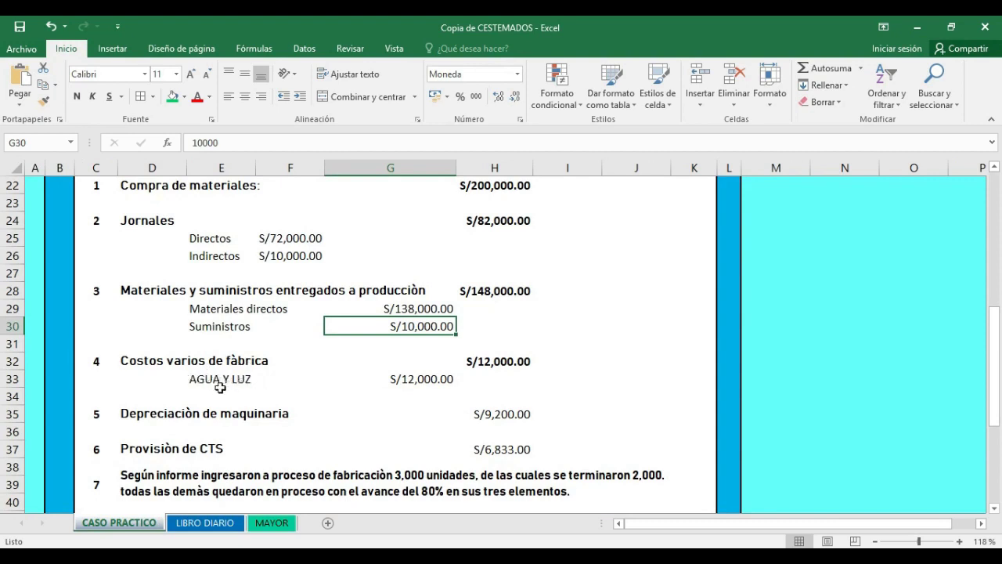
click(416, 384)
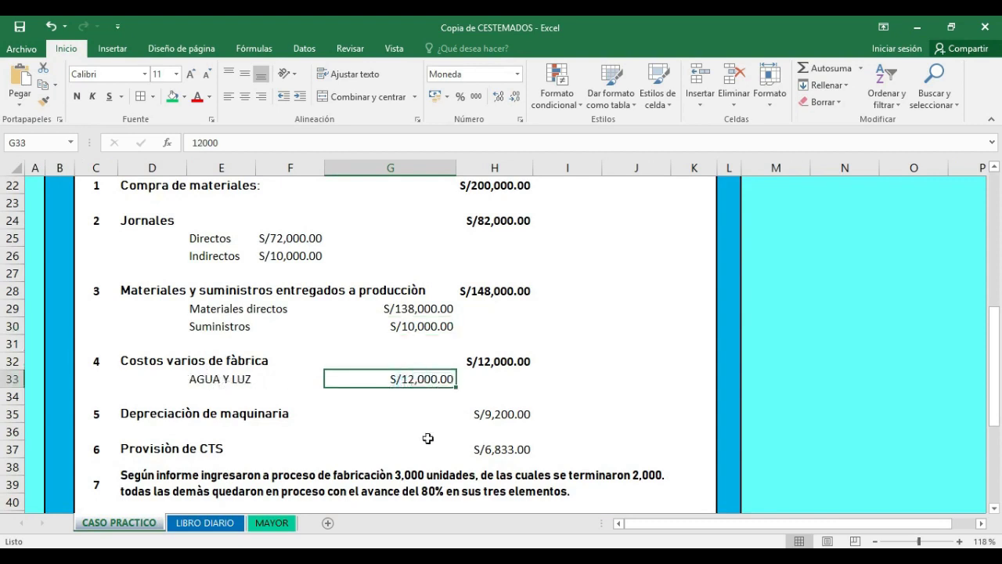
click(213, 524)
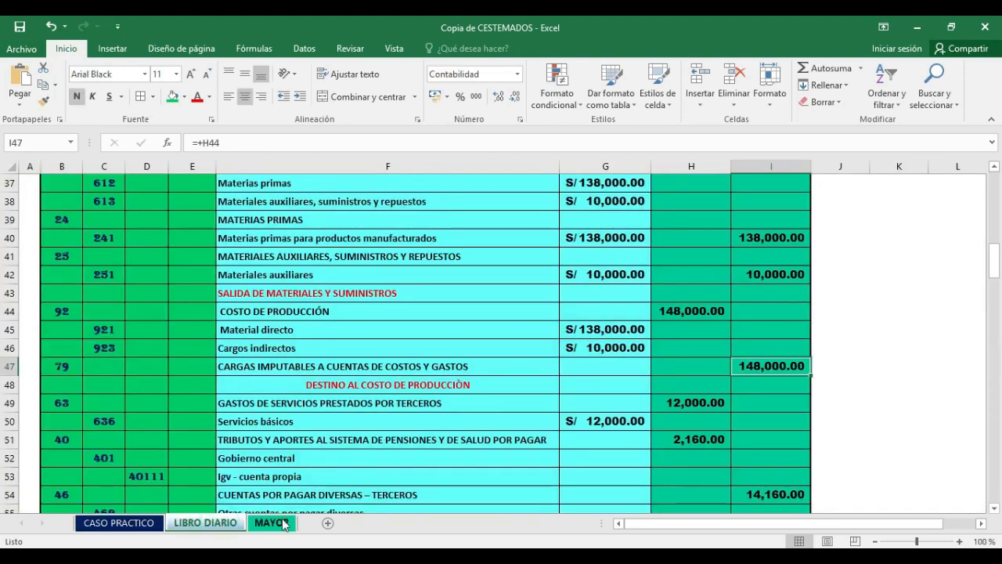
Step: Enter an example amount of 20000 in J33 of CASO PRACTICO, on the AGUA Y LUZ row, and clear it
click(122, 528)
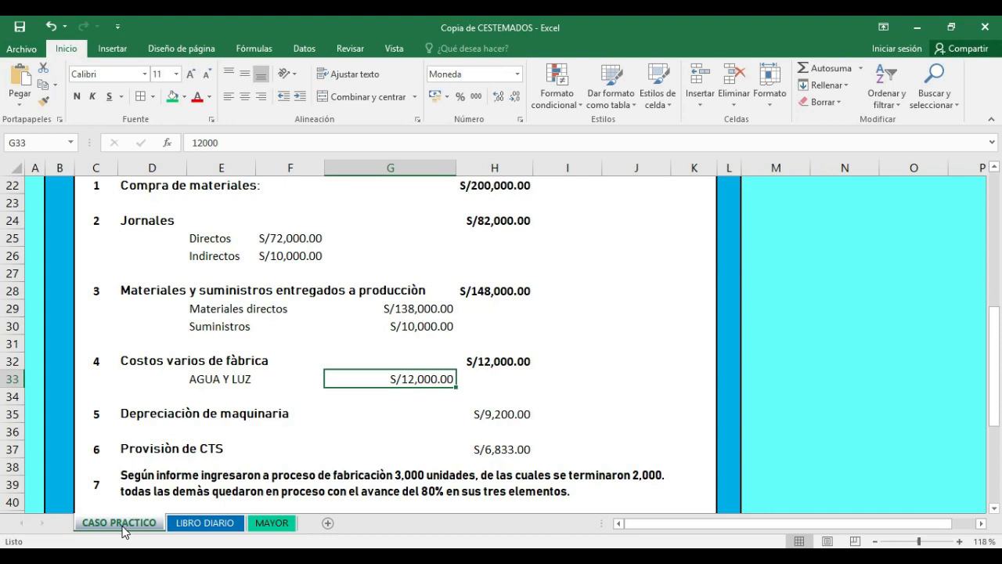
click(635, 361)
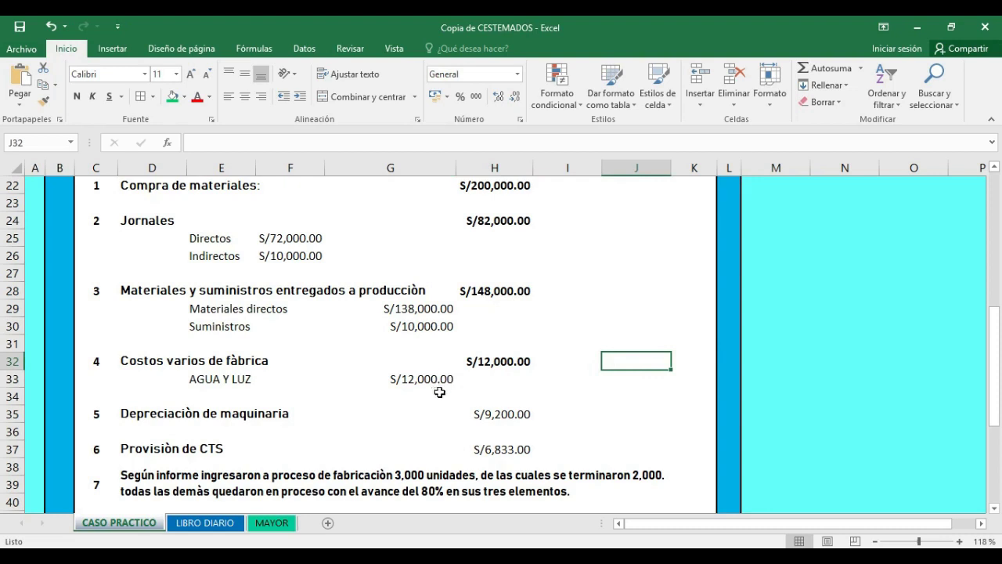
click(635, 382)
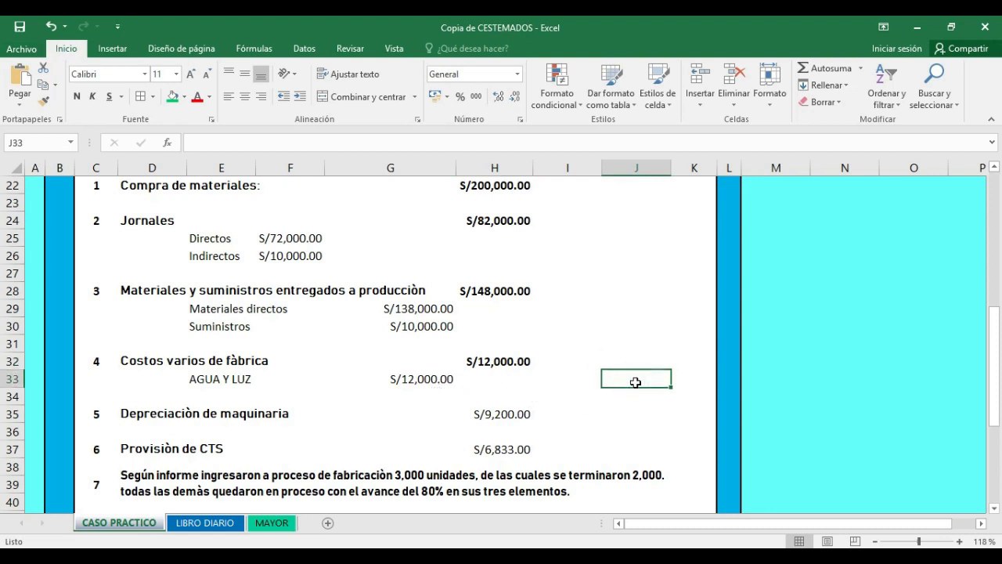
text(20000)
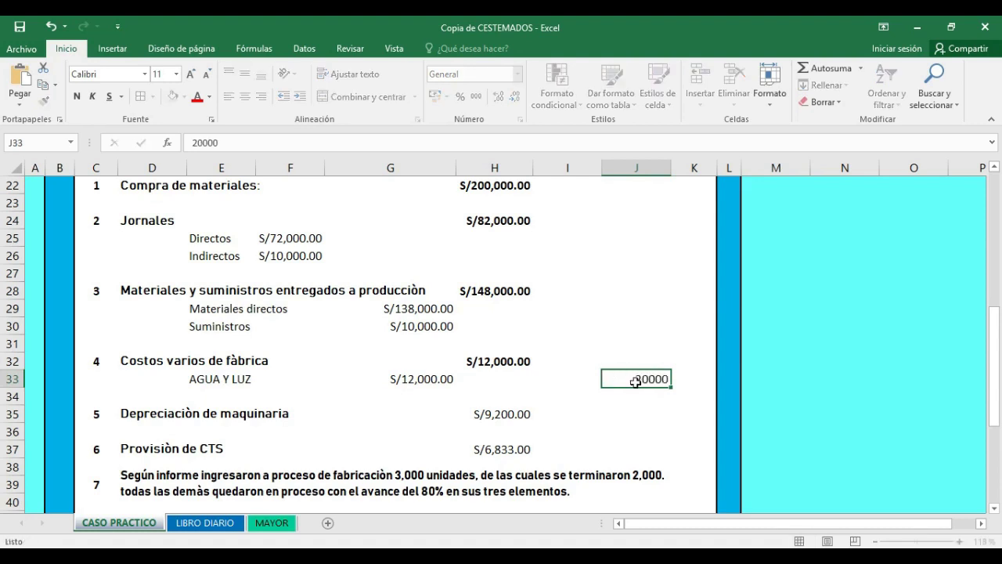
key(Return)
click(650, 380)
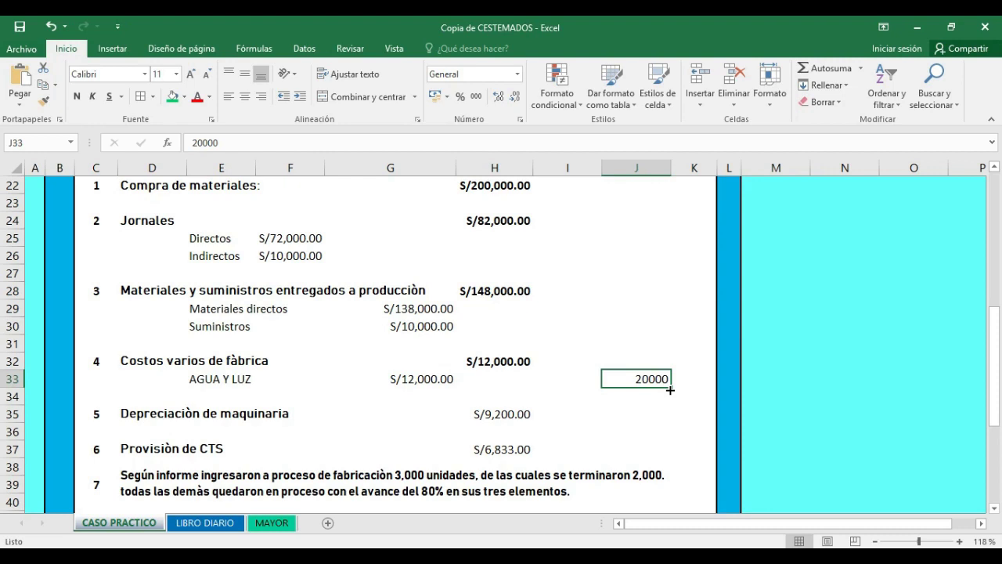
key(BackSpace)
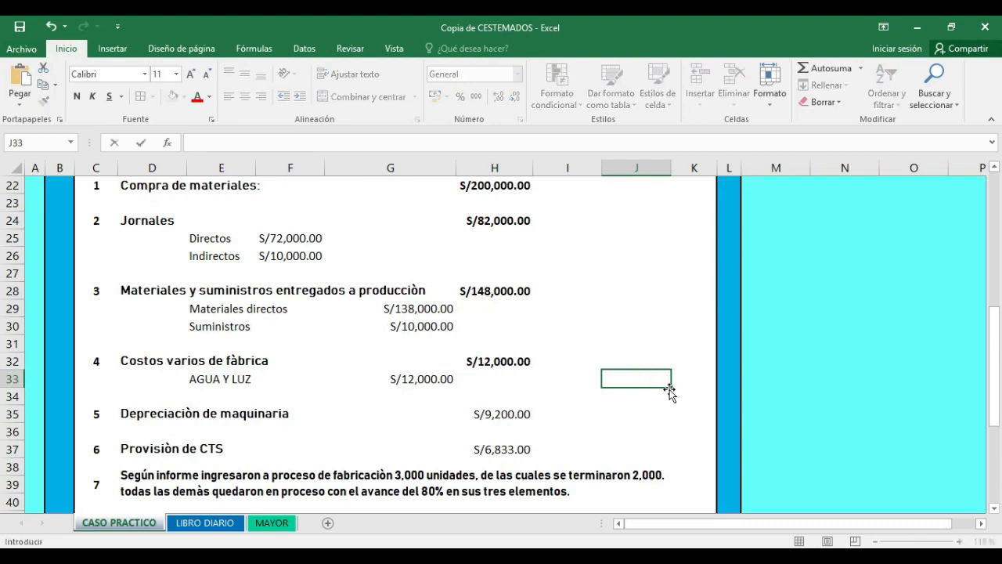
key(Return)
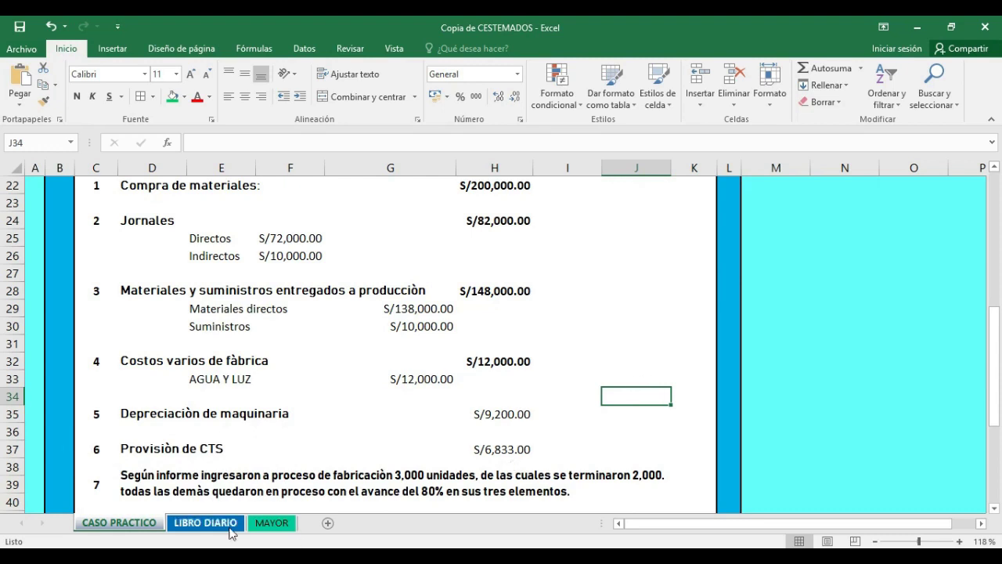
Step: Inspect the account 63 name formula in F49 and the Servicios básicos amount formula in G50 of LIBRO DIARIO
click(206, 522)
scroll(373, 468, down, 1)
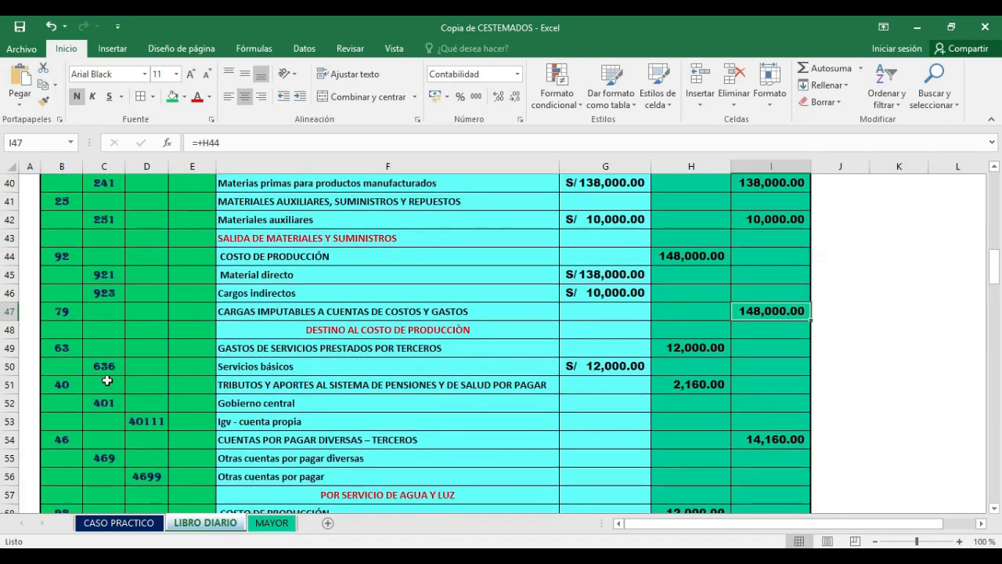
click(270, 345)
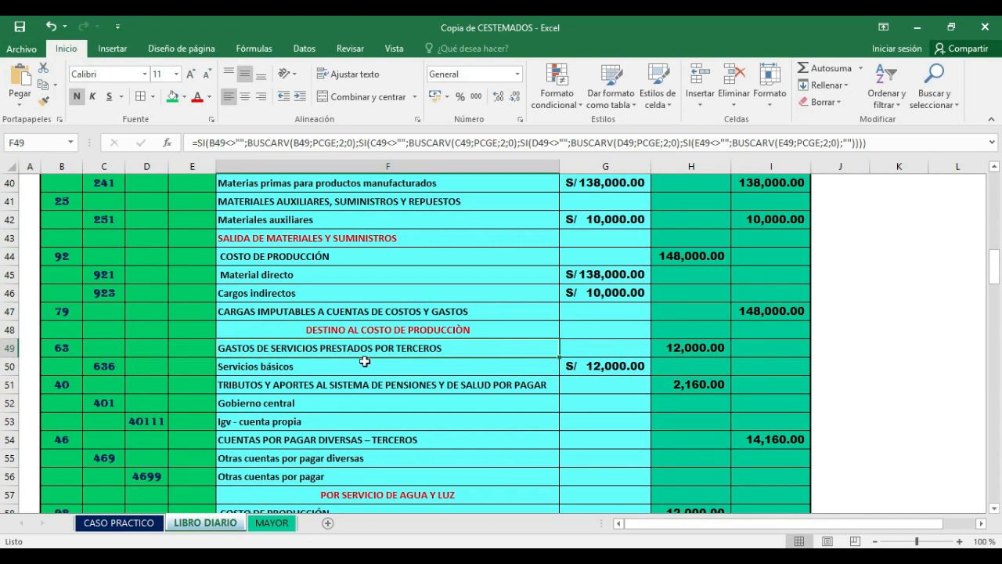
click(608, 366)
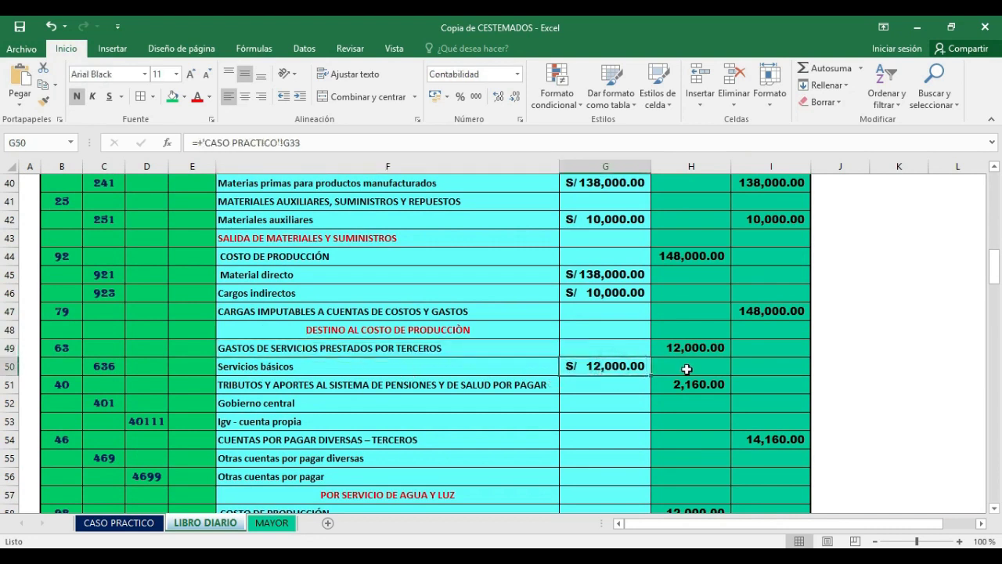
Step: Examine the account 40 tax formula in H51 and the account 46 credit formula in I54
scroll(258, 409, down, 1)
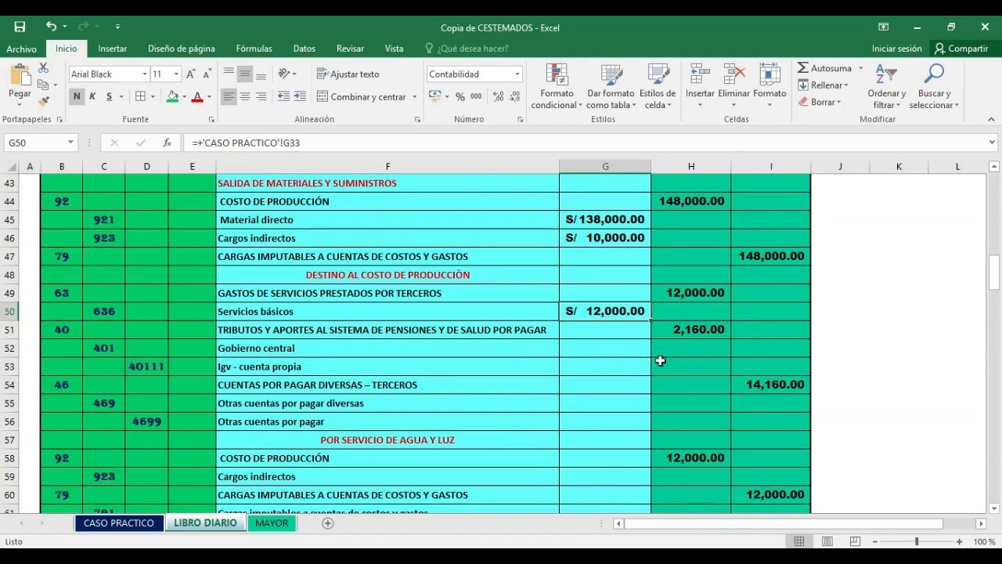
click(705, 329)
double_click(705, 329)
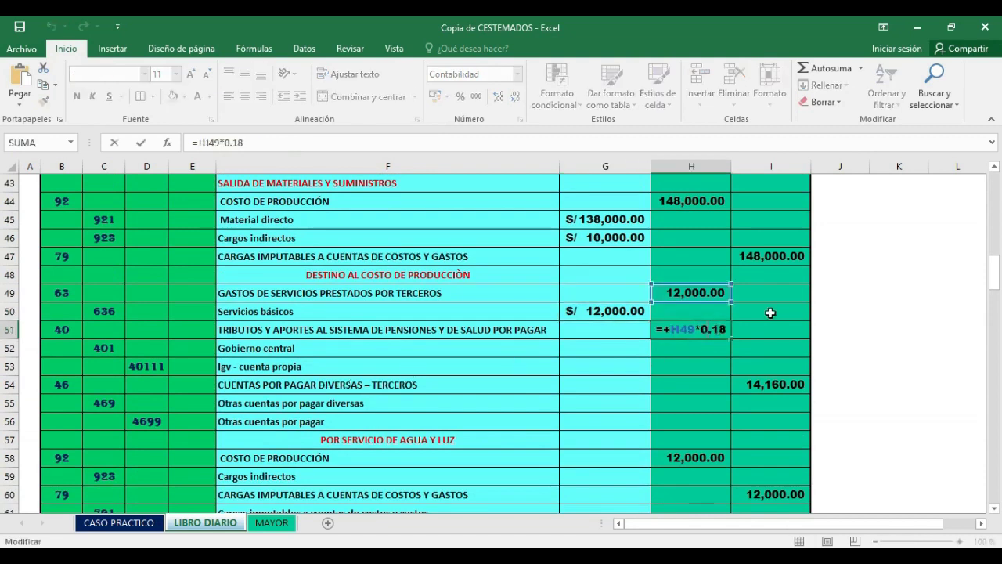
key(Return)
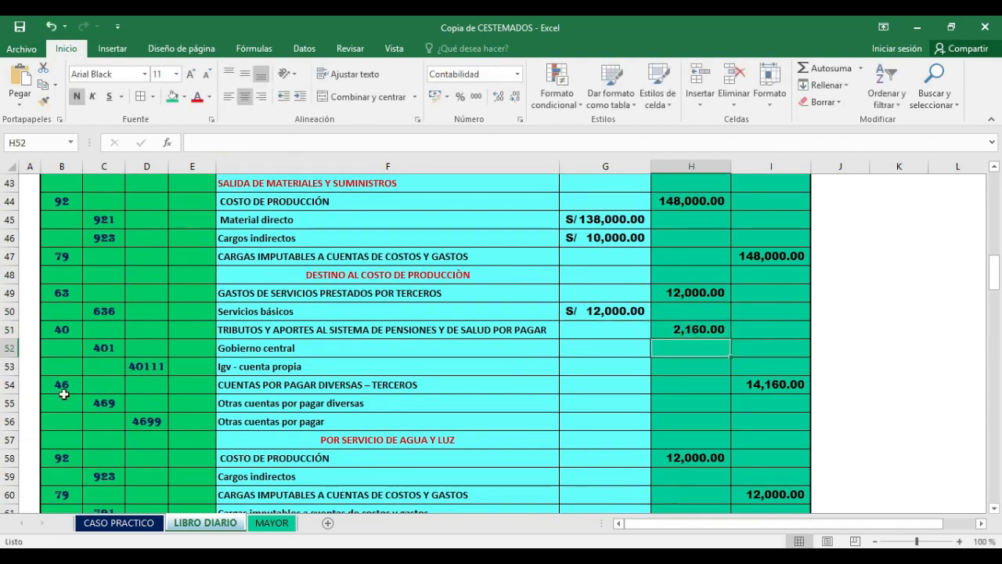
click(754, 386)
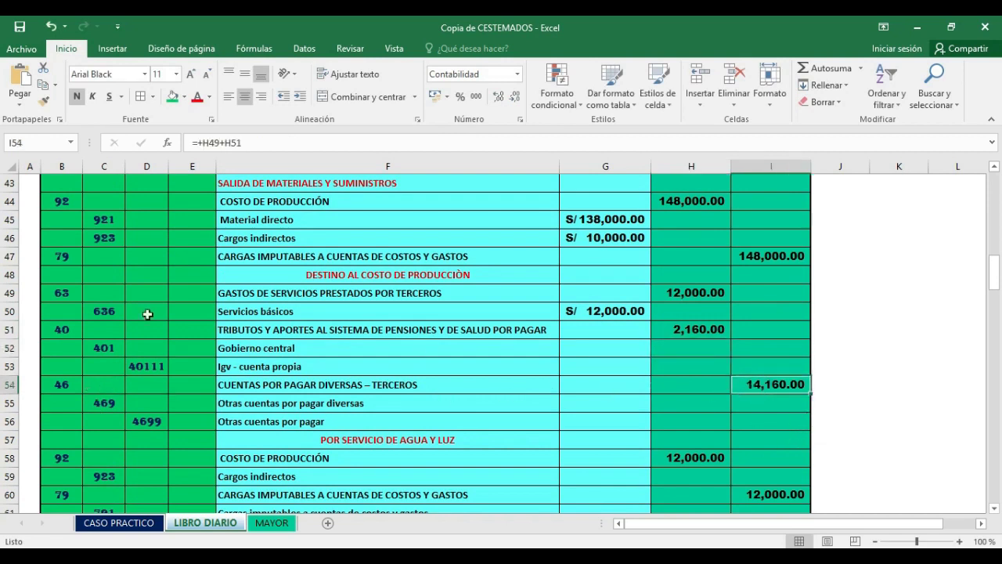
Step: Compare the account 92 debit in H58 with the account 63 debit in H49 and the account 79 credit in I60
scroll(137, 353, down, 1)
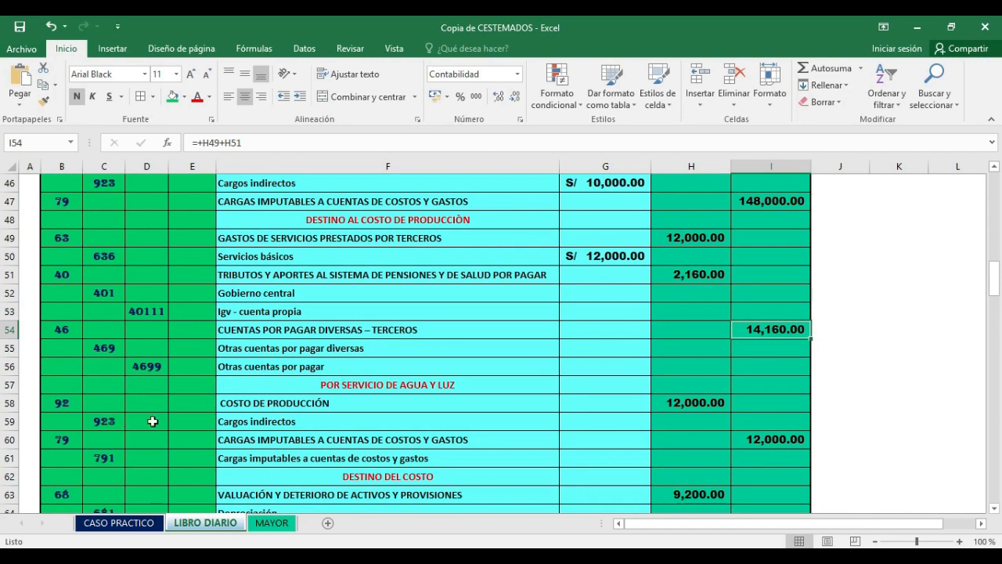
click(110, 425)
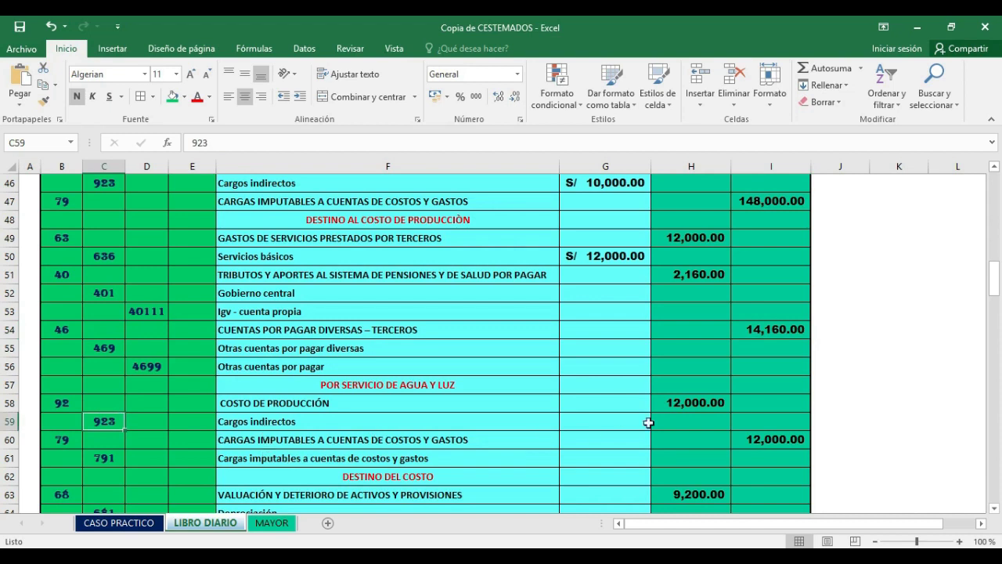
click(689, 406)
click(720, 232)
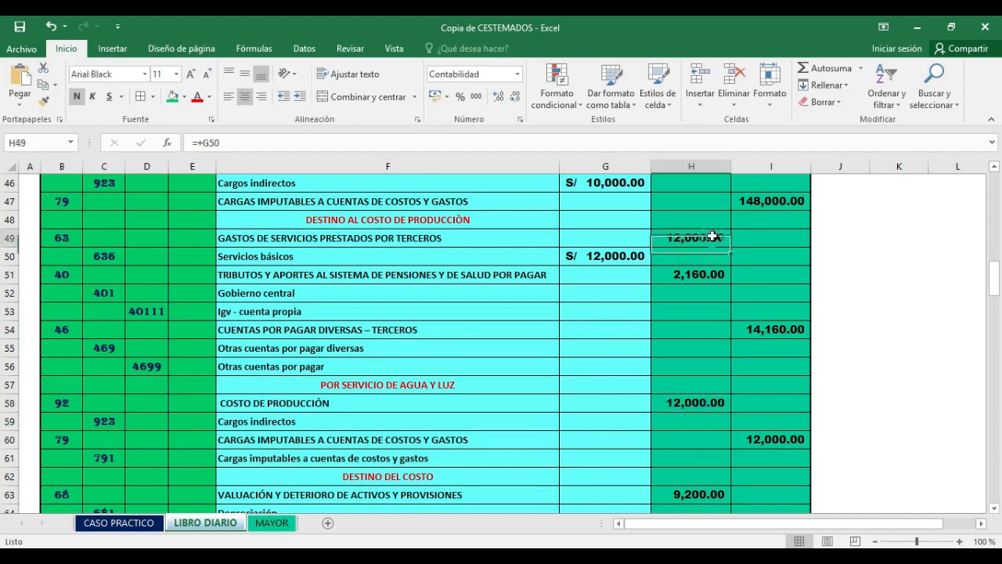
click(698, 400)
click(772, 440)
Step: Review the depreciation entry under account 68 and check the Depreciación de maquinaria amount in H35 of CASO PRACTICO
scroll(530, 472, down, 1)
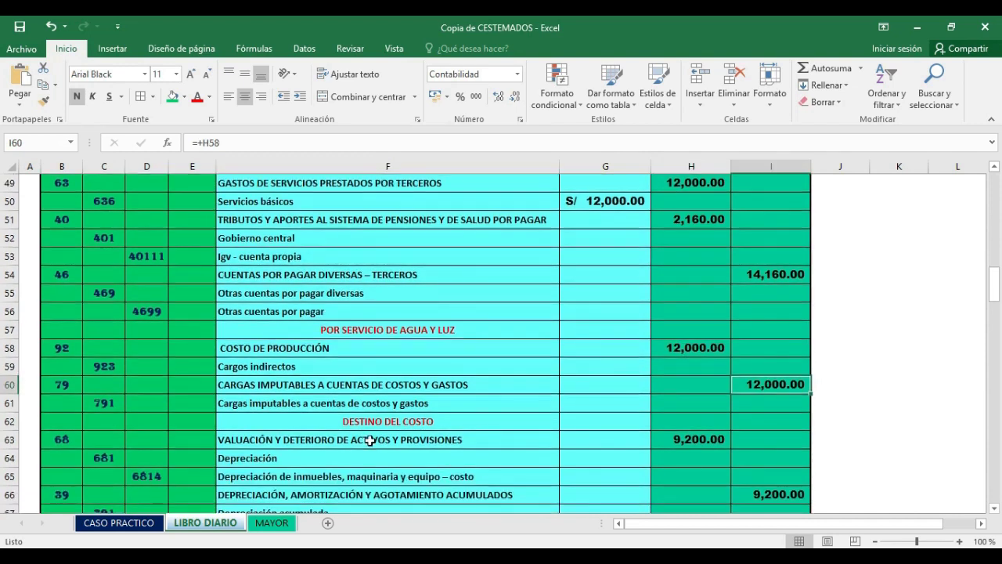
scroll(418, 417, down, 1)
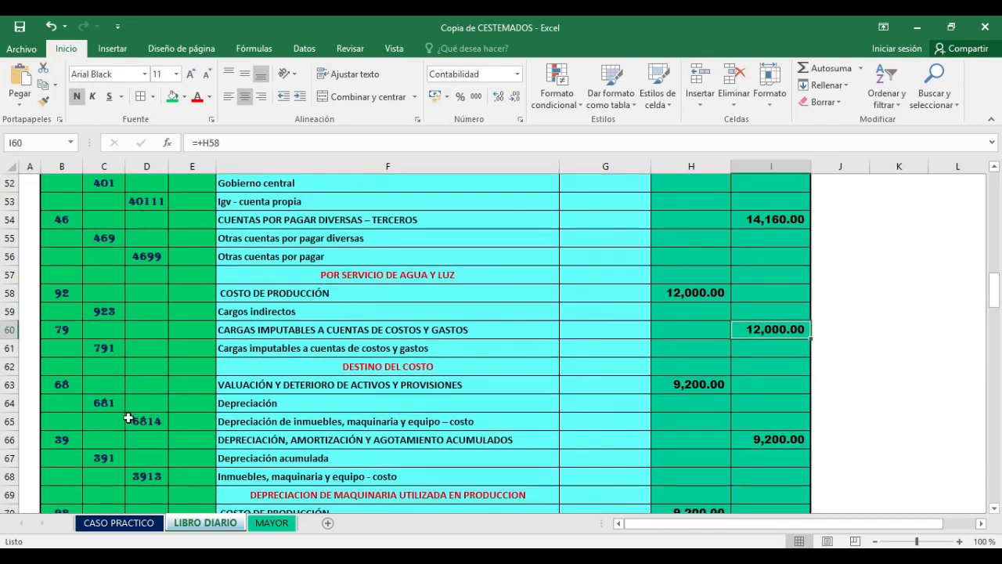
click(119, 523)
scroll(222, 383, down, 1)
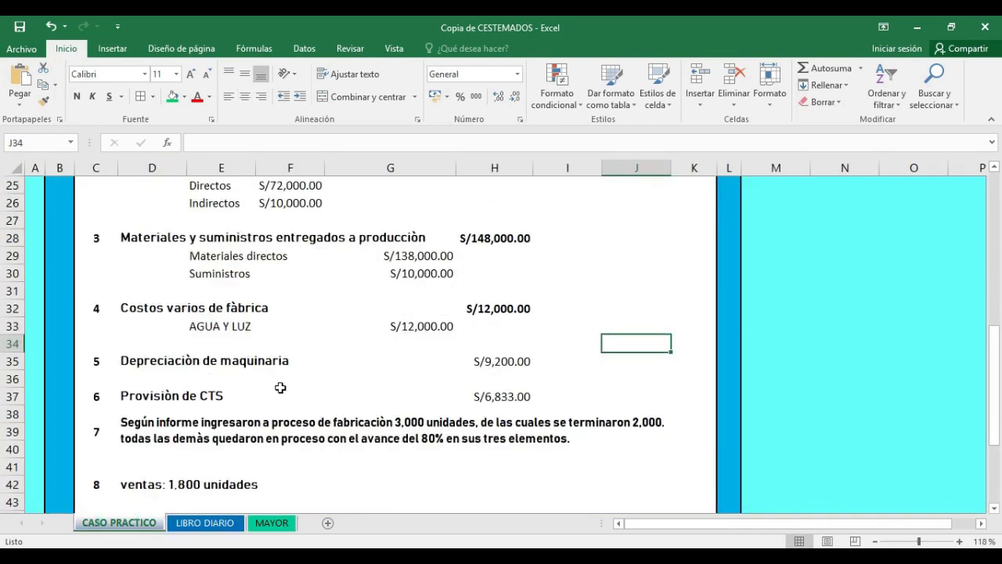
click(505, 362)
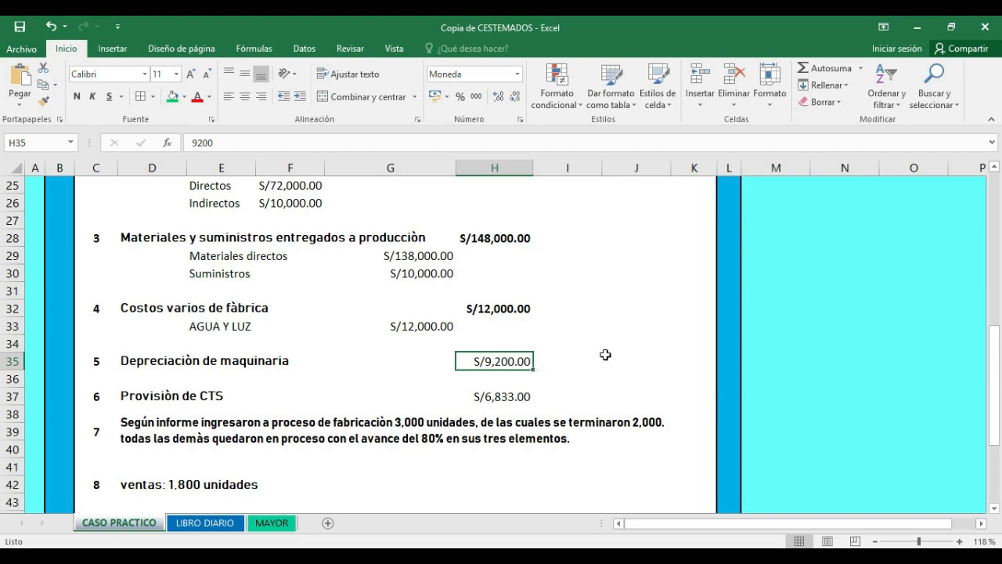
Step: Enter an example amount of 15000 in J35 on the Depreciación de maquinaria row, compare it with H35, and clear it
click(606, 355)
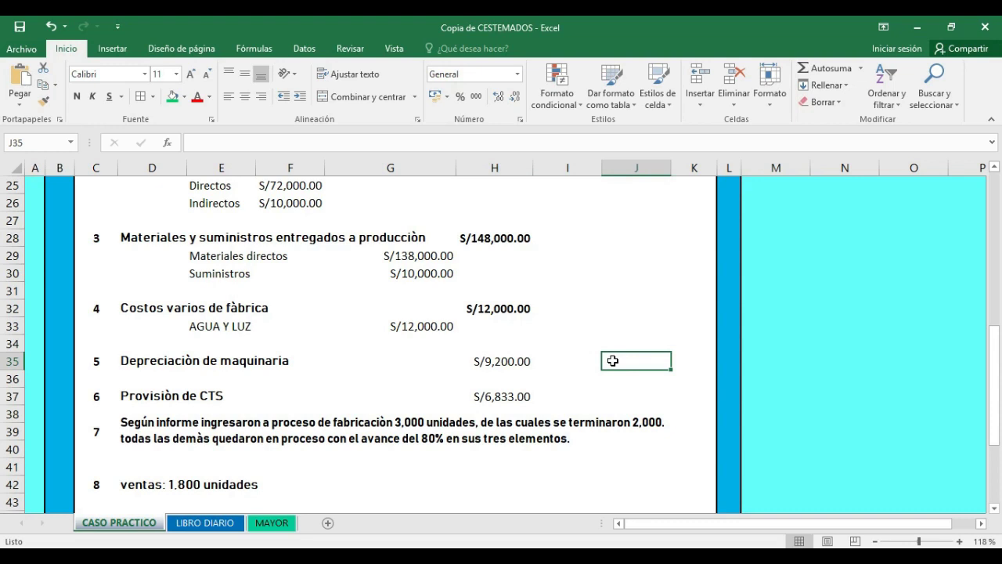
text(15000)
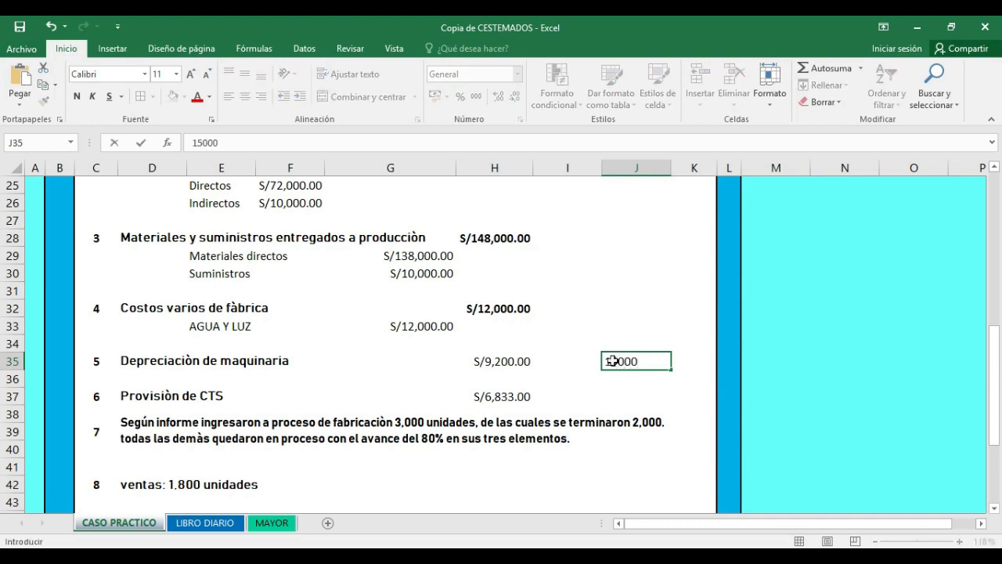
key(Return)
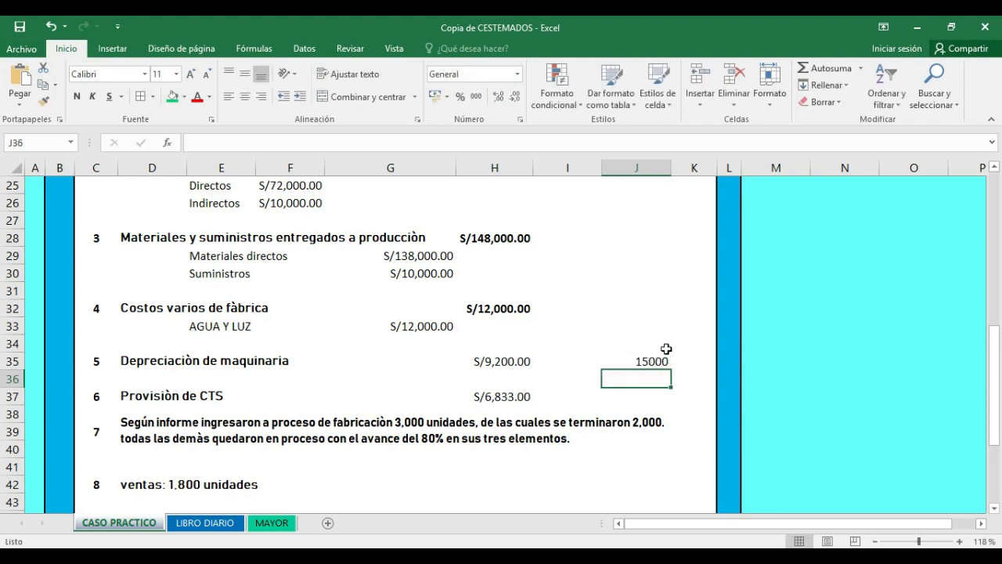
click(517, 361)
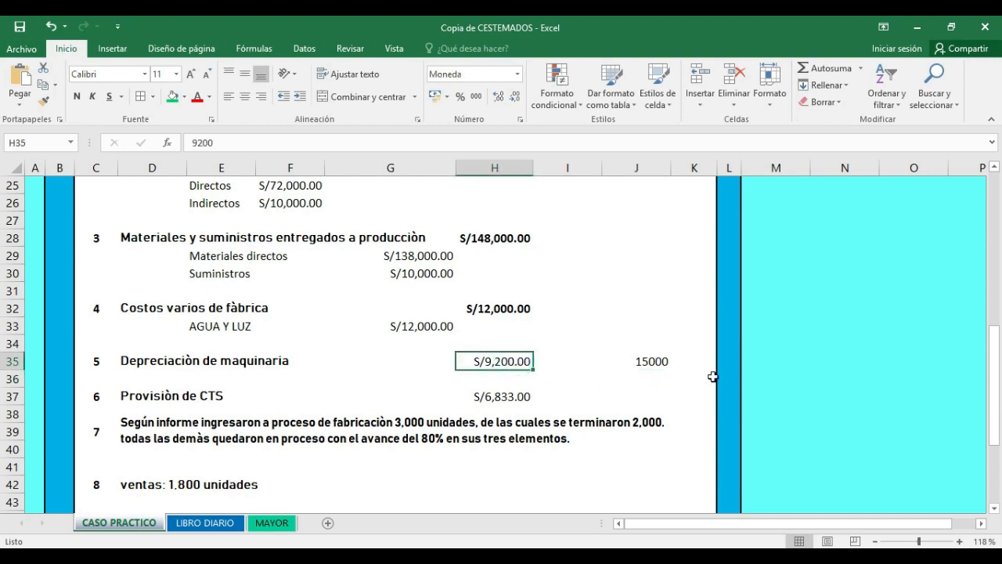
click(582, 362)
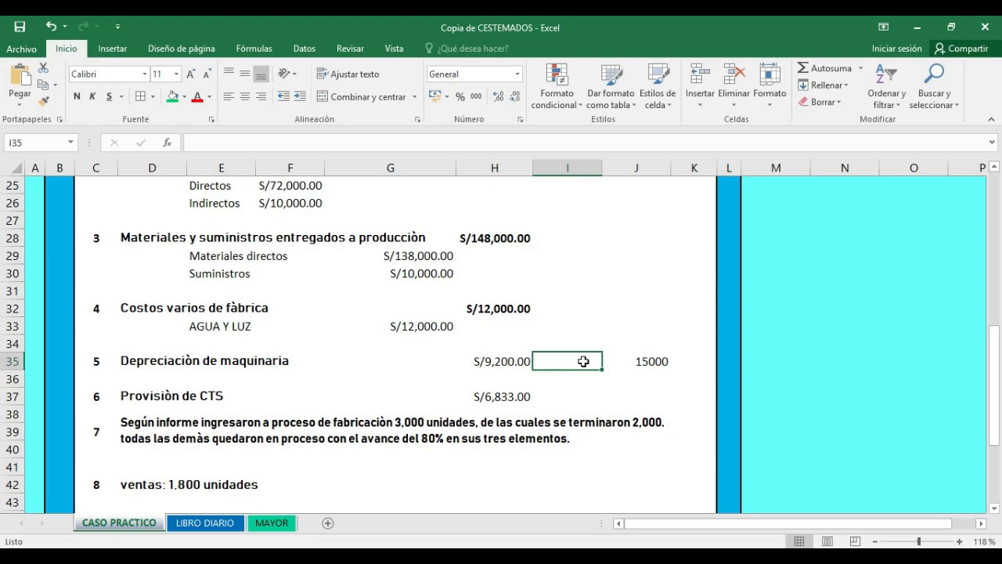
click(660, 364)
key(BackSpace)
key(Return)
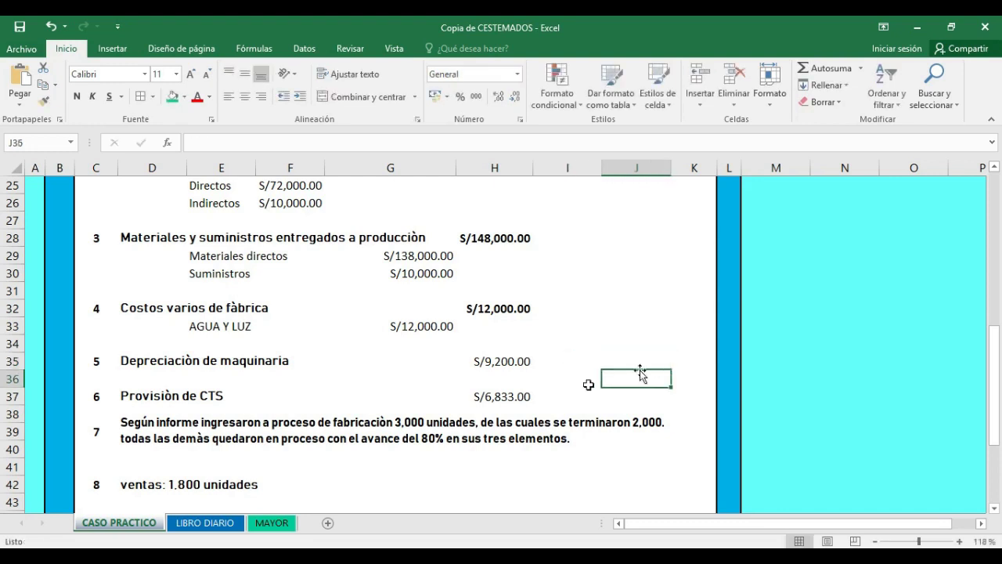
Step: Inspect the account 68 debit in H63 and the account 39 credit formula in I66 of LIBRO DIARIO
click(200, 524)
scroll(392, 419, down, 1)
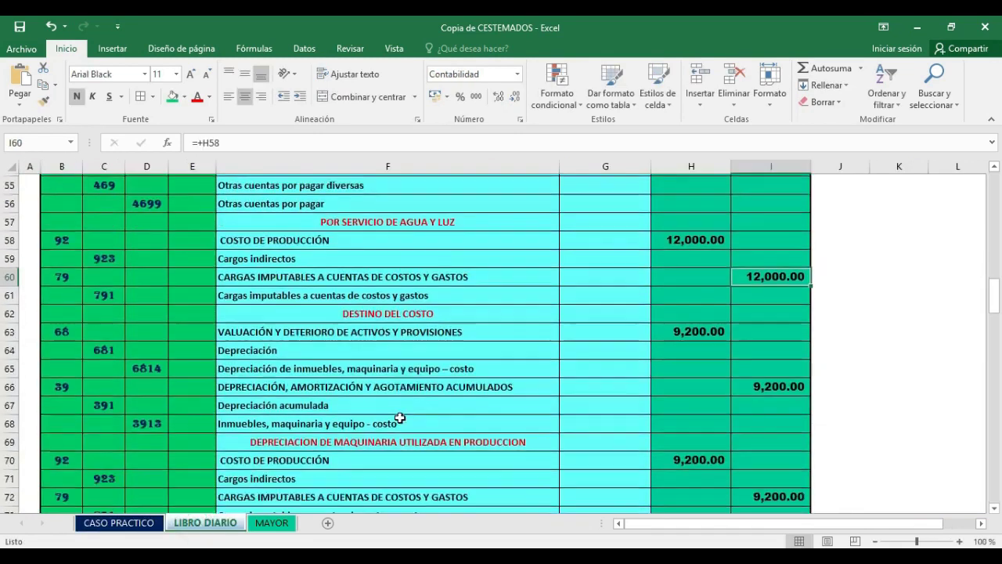
scroll(286, 427, down, 1)
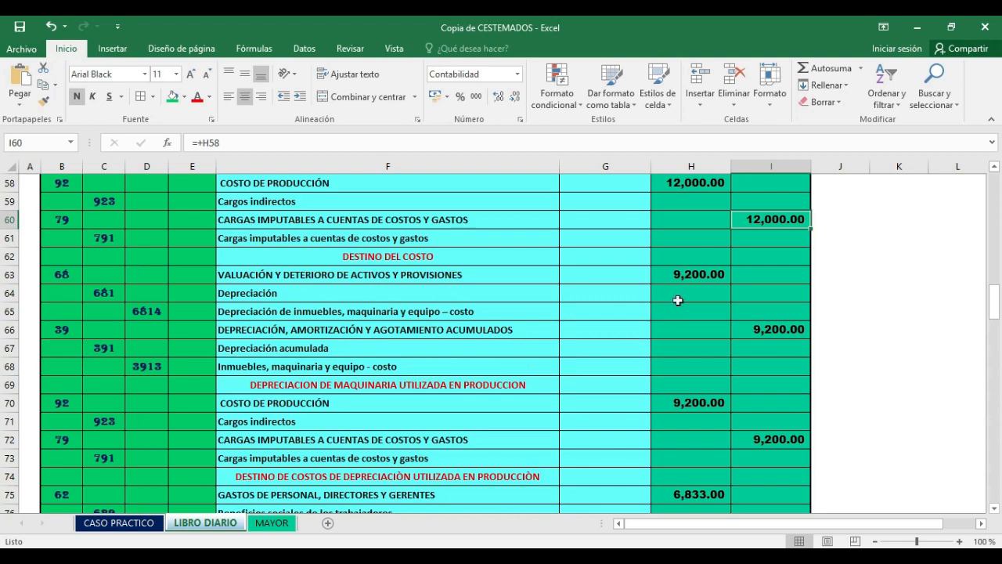
click(682, 275)
click(773, 329)
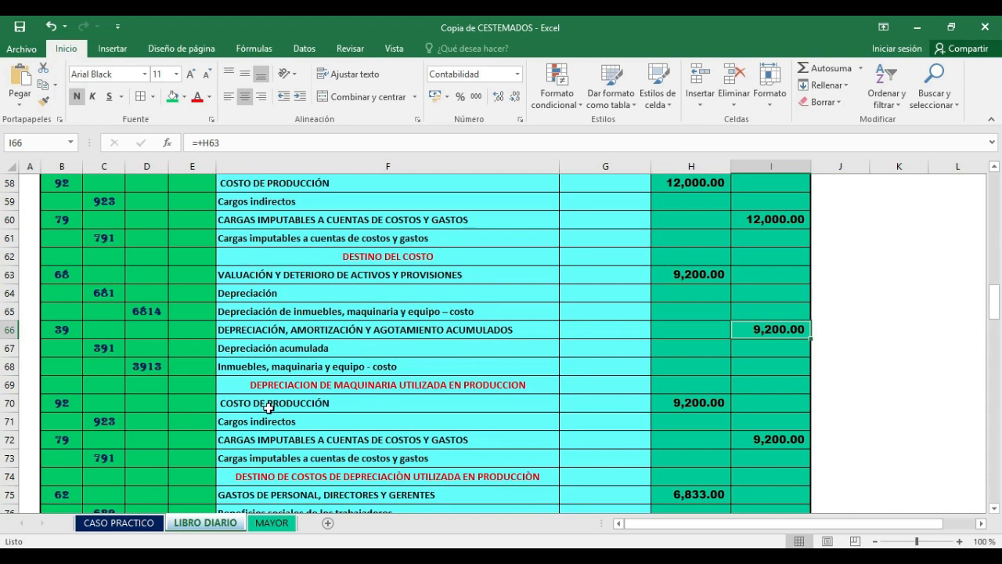
Step: Inspect the account 92 depreciation debit in H70 and bring up the account 62 entry for the CTS provision
click(656, 406)
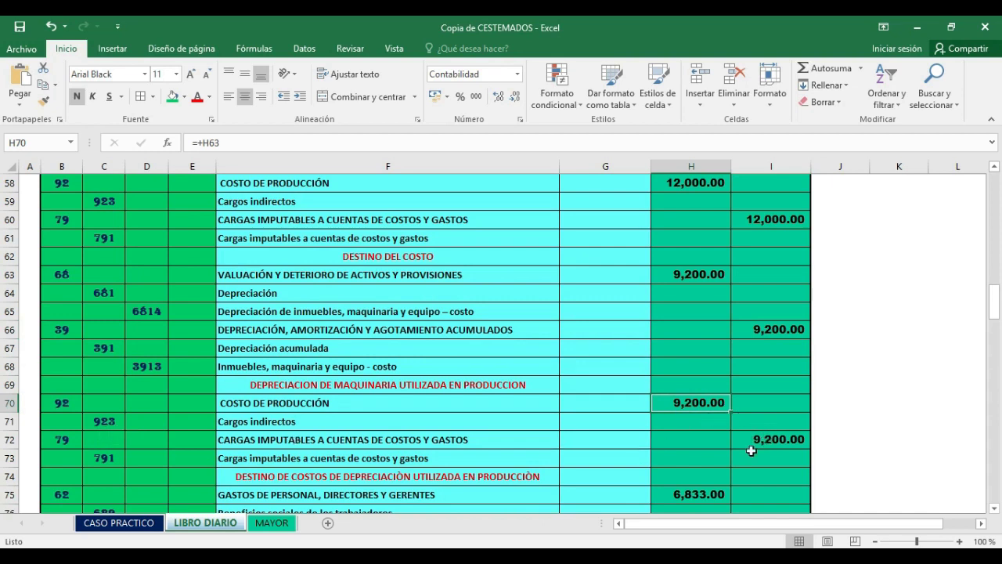
scroll(749, 441, down, 2)
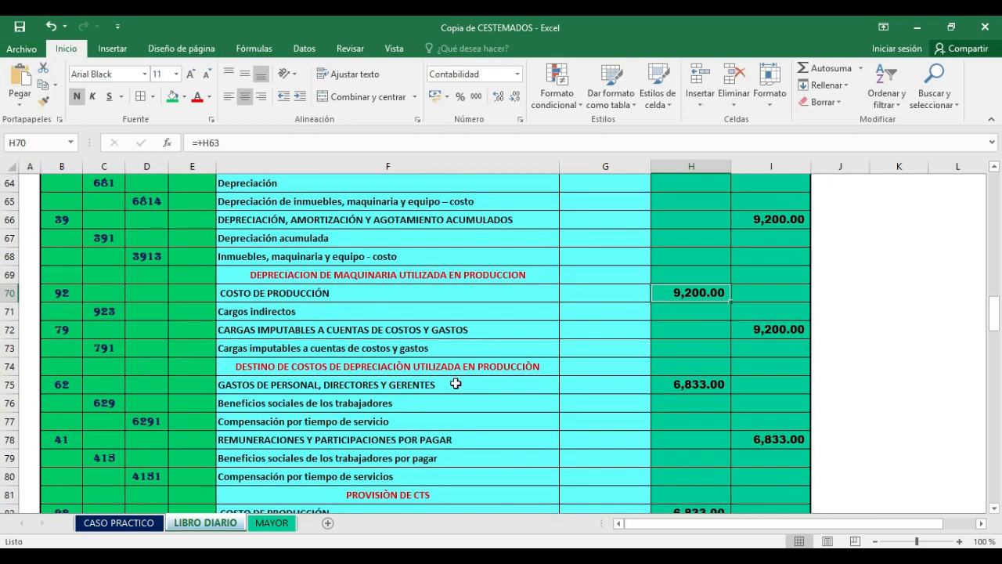
scroll(333, 440, down, 1)
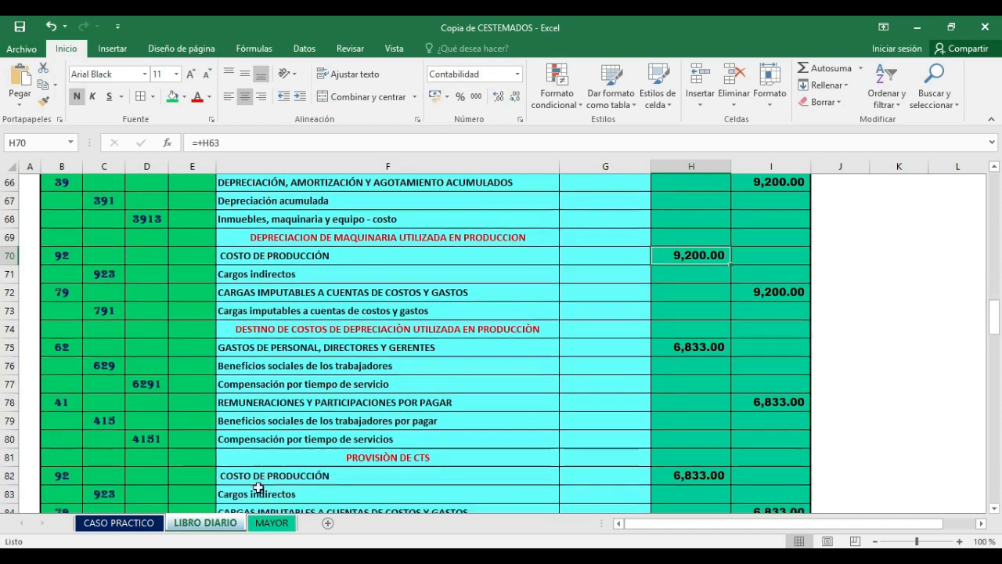
Step: Compare the Provisión de CTS operation in CASO PRACTICO with its account 62 and 41 entry in LIBRO DIARIO
click(99, 527)
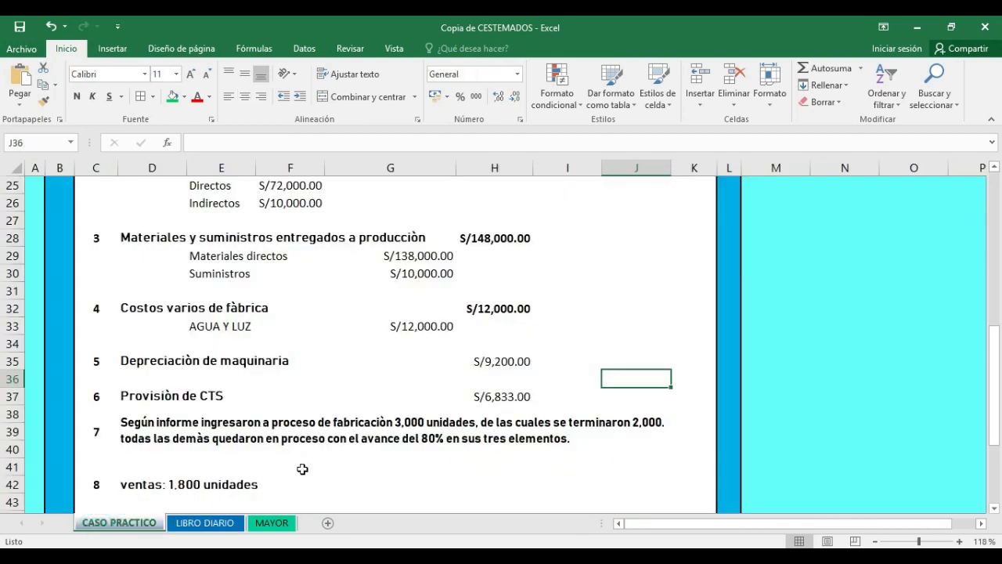
scroll(200, 361, down, 1)
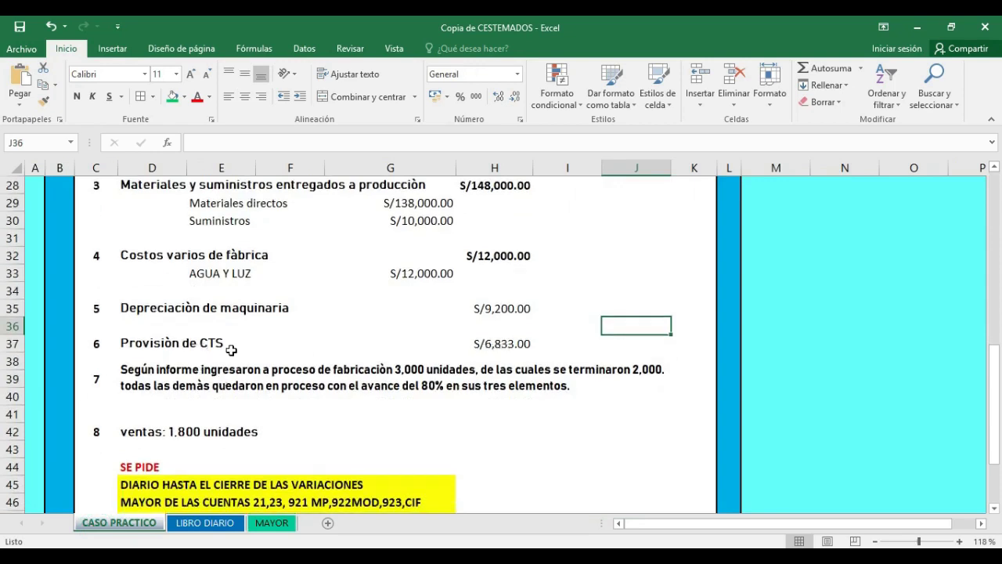
click(209, 527)
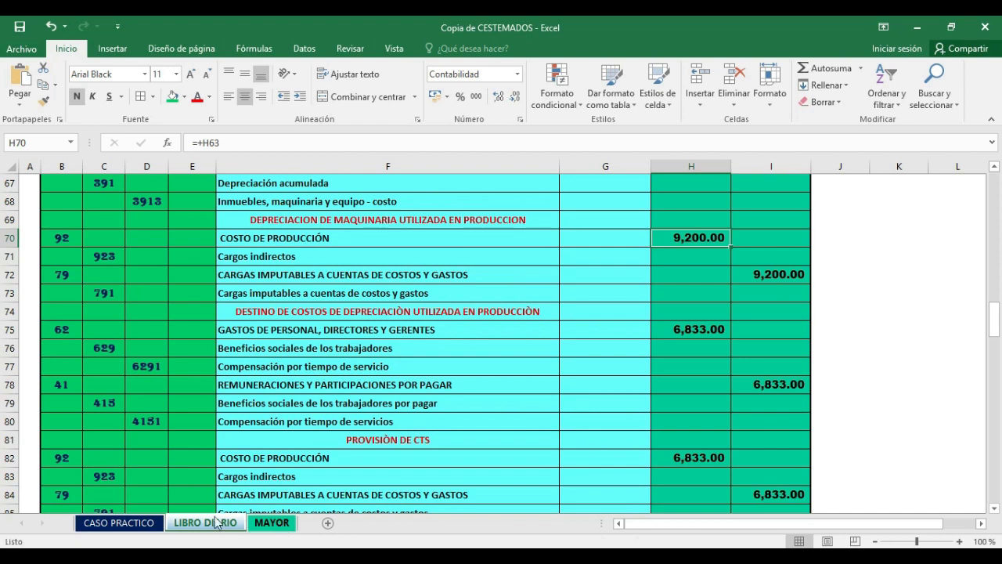
scroll(161, 458, down, 1)
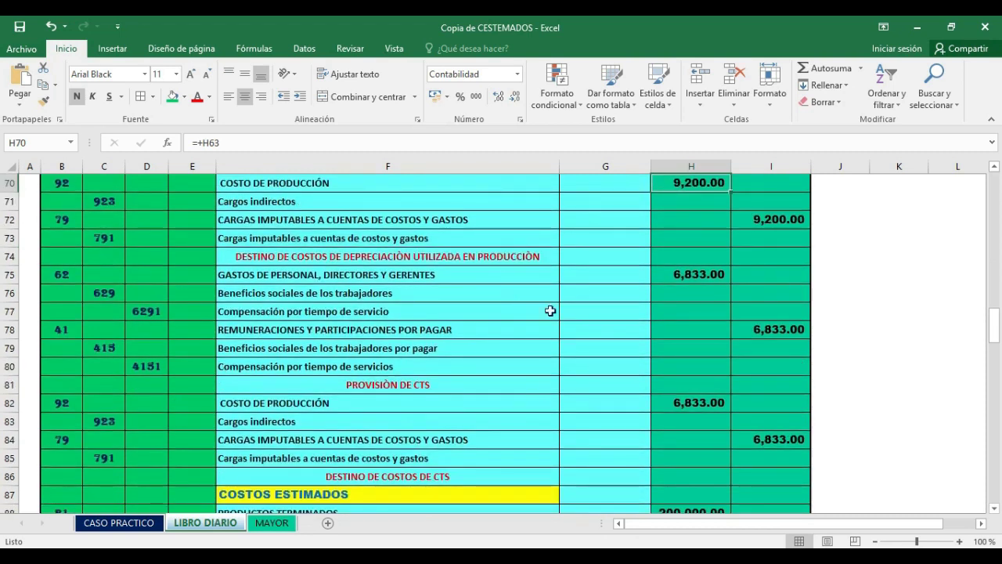
click(123, 523)
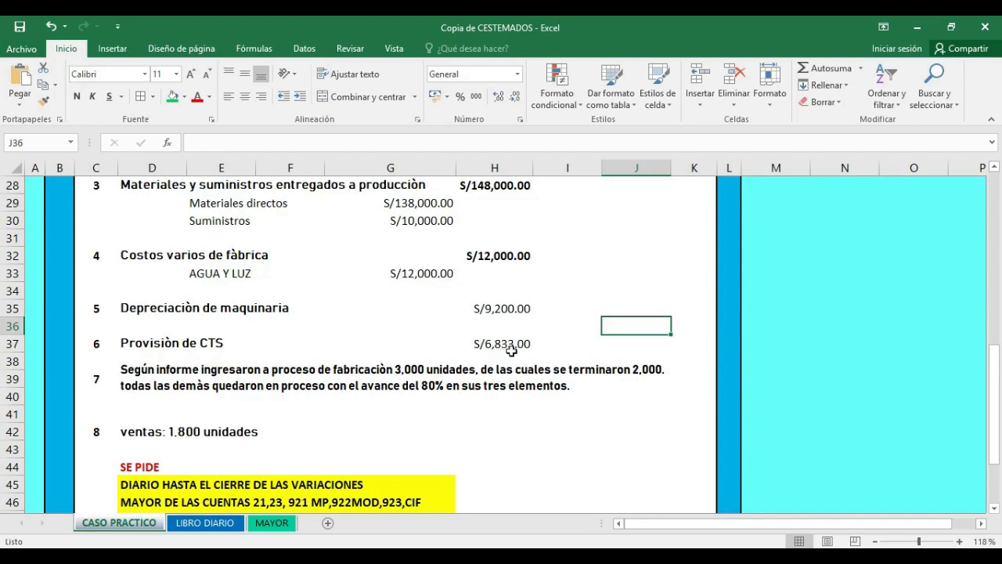
Step: Inspect the CTS cost destination entry in LIBRO DIARIO, checking subaccount 923 in C83 and the account 92 debit in H82
click(206, 523)
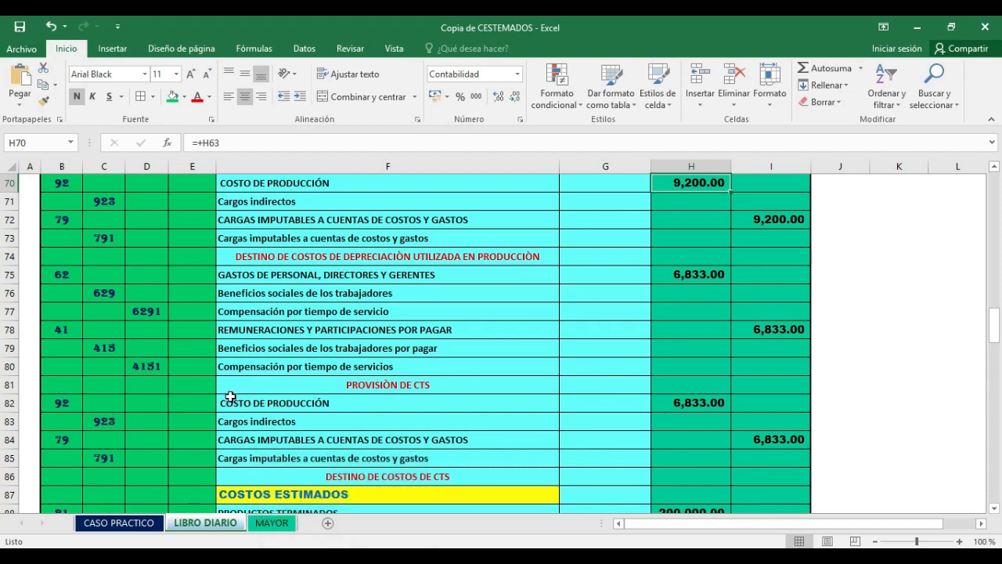
click(109, 419)
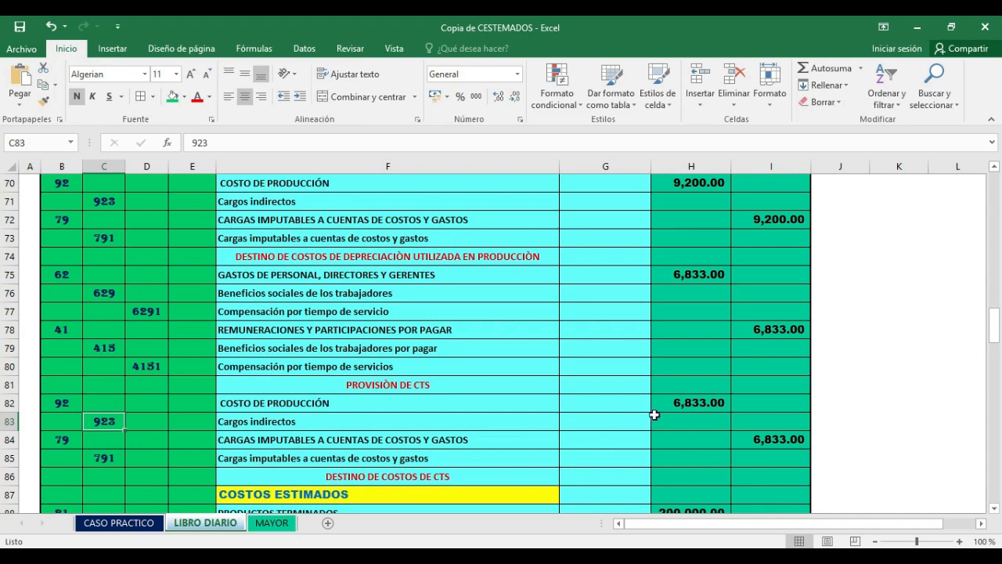
click(693, 406)
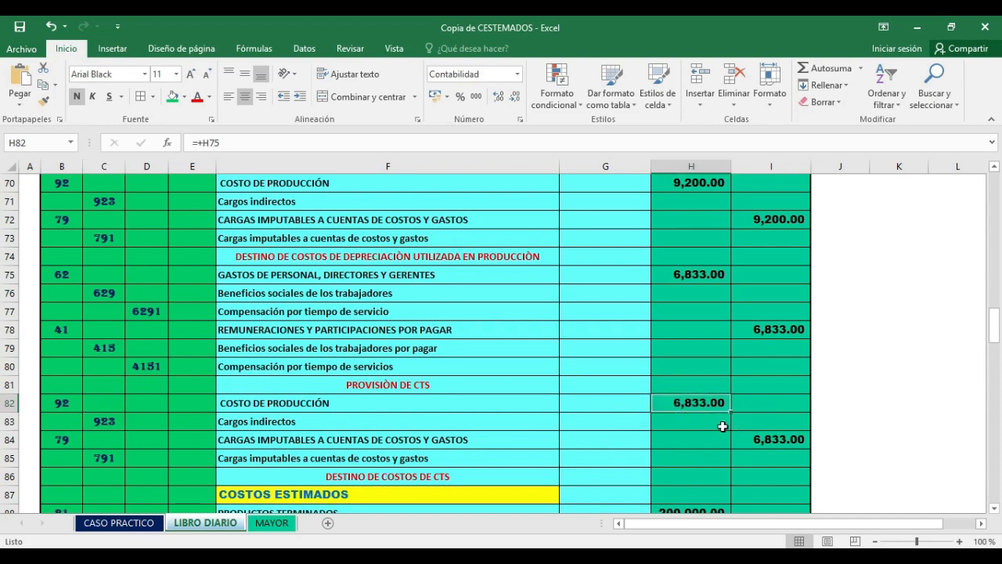
Step: Review the finished-product and work-in-process entries under COSTOS ESTIMADOS in LIBRO DIARIO
scroll(698, 444, down, 2)
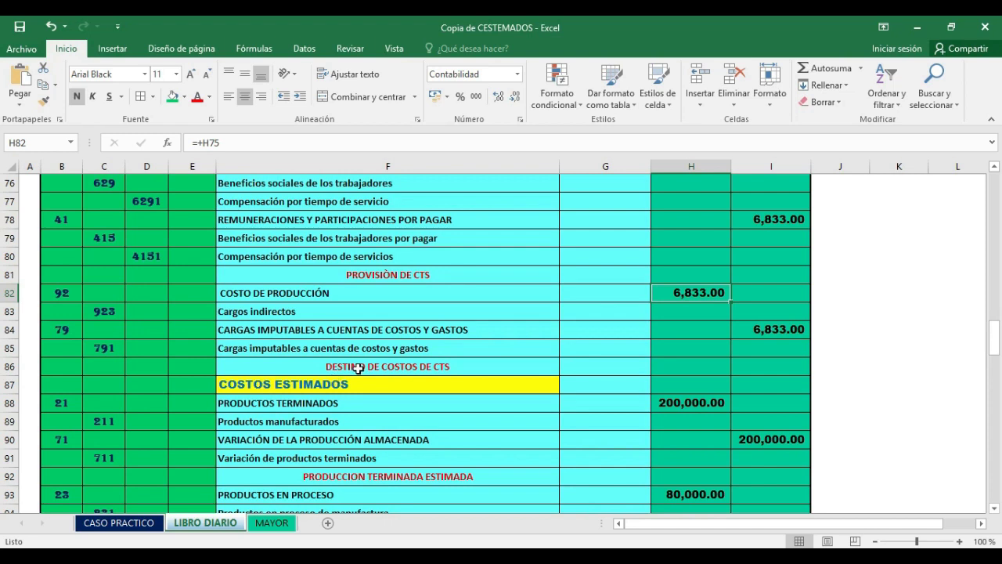
click(119, 522)
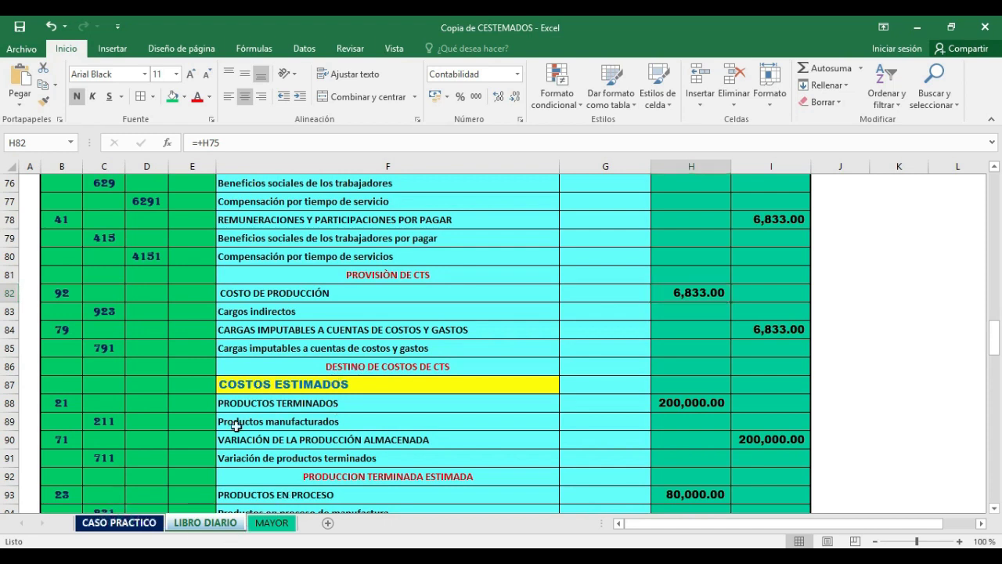
click(213, 522)
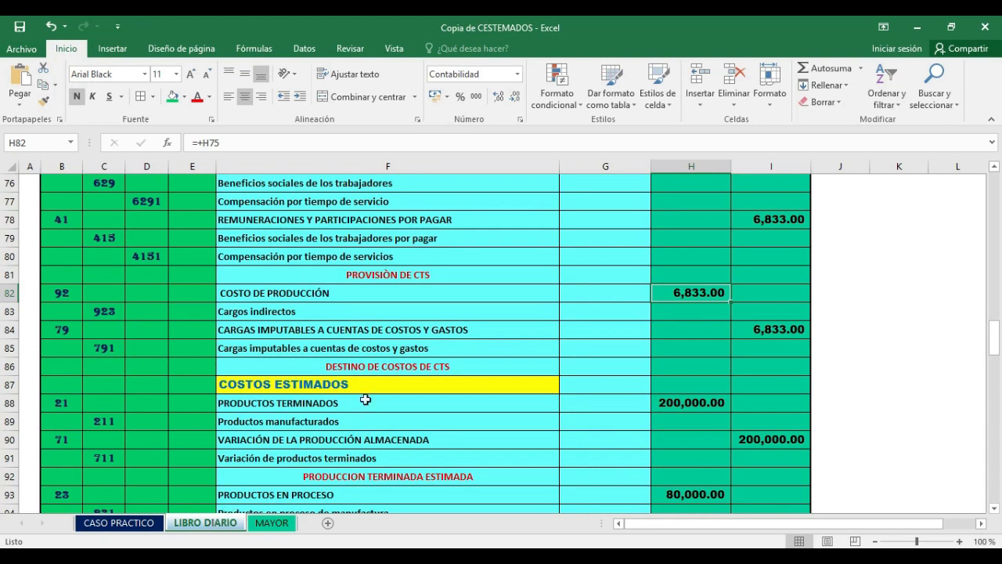
scroll(363, 400, down, 1)
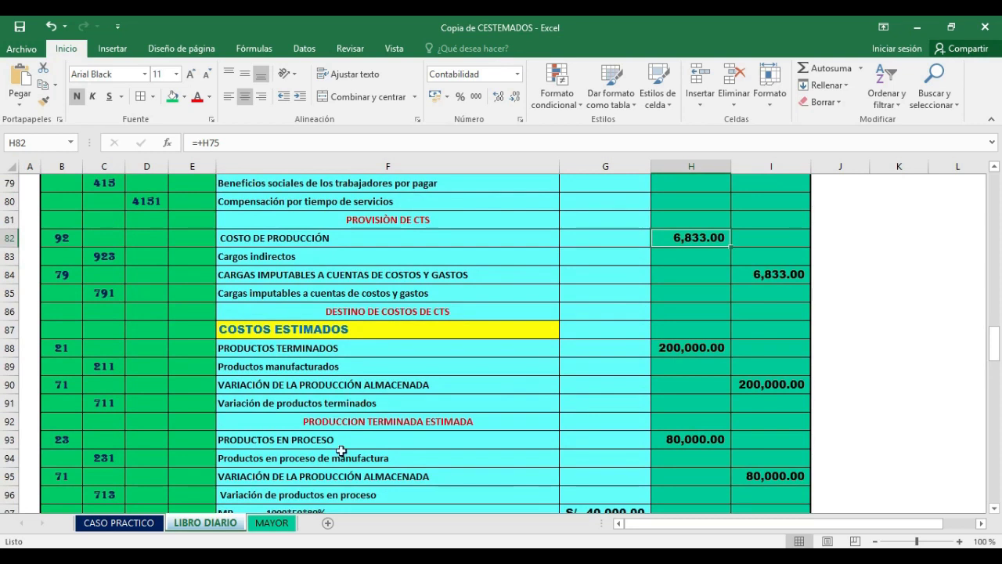
Step: View the MAYOR ledger accounts and read operation 7 on units finished and in process in D38 of CASO PRACTICO
click(266, 523)
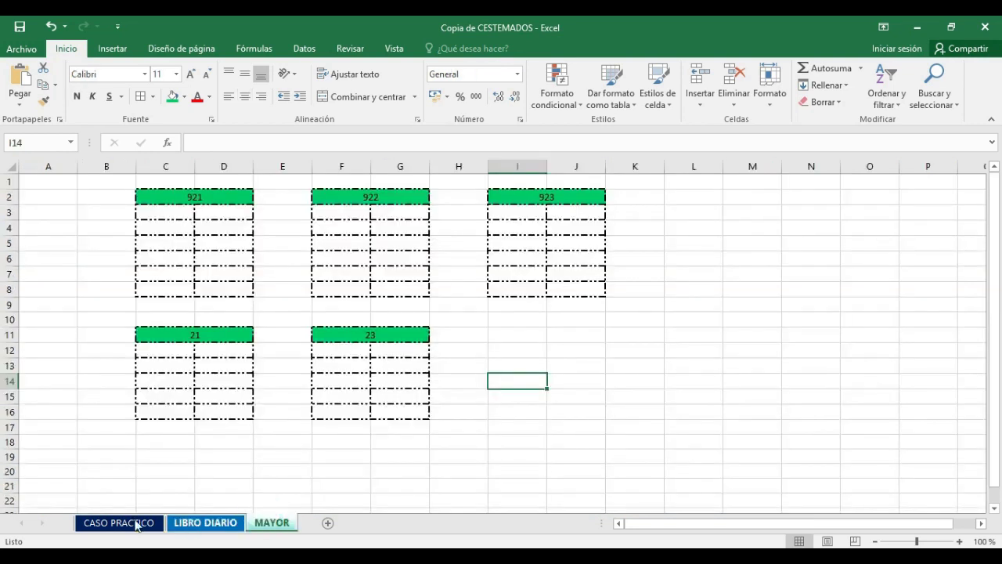
click(101, 523)
scroll(237, 442, down, 1)
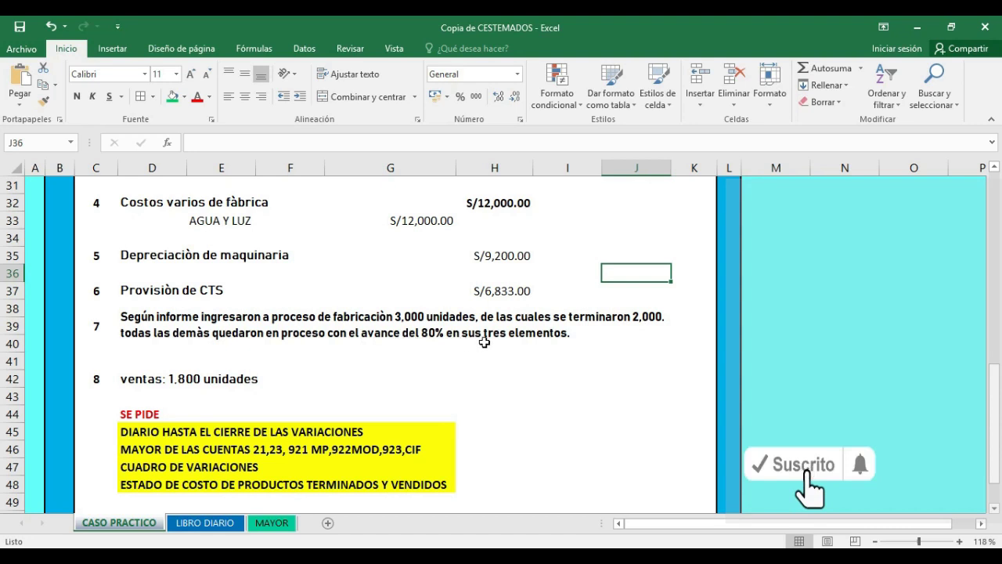
click(408, 321)
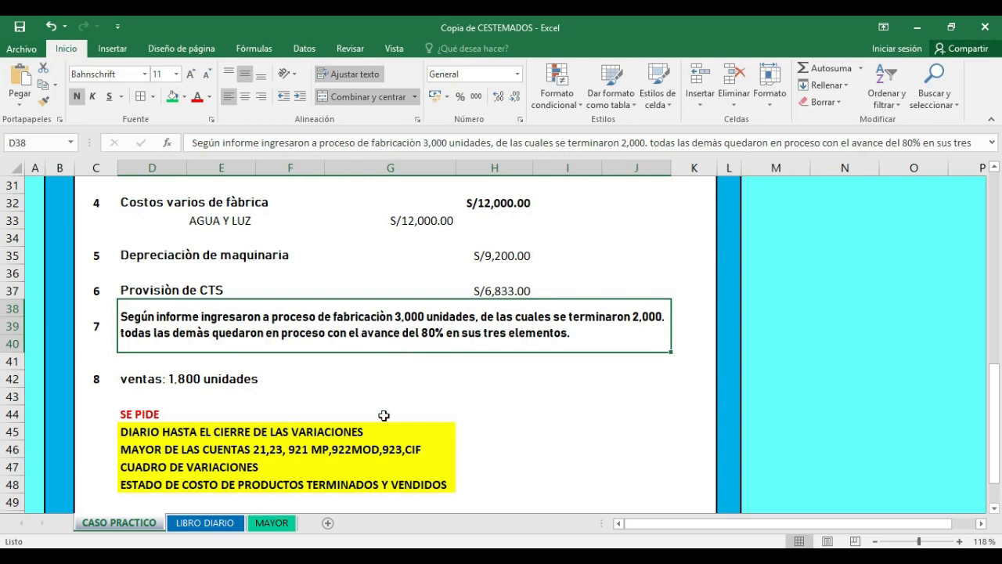
Step: Inspect the formula behind the account 21 PRODUCTOS TERMINADOS debit in H88 of LIBRO DIARIO
click(205, 523)
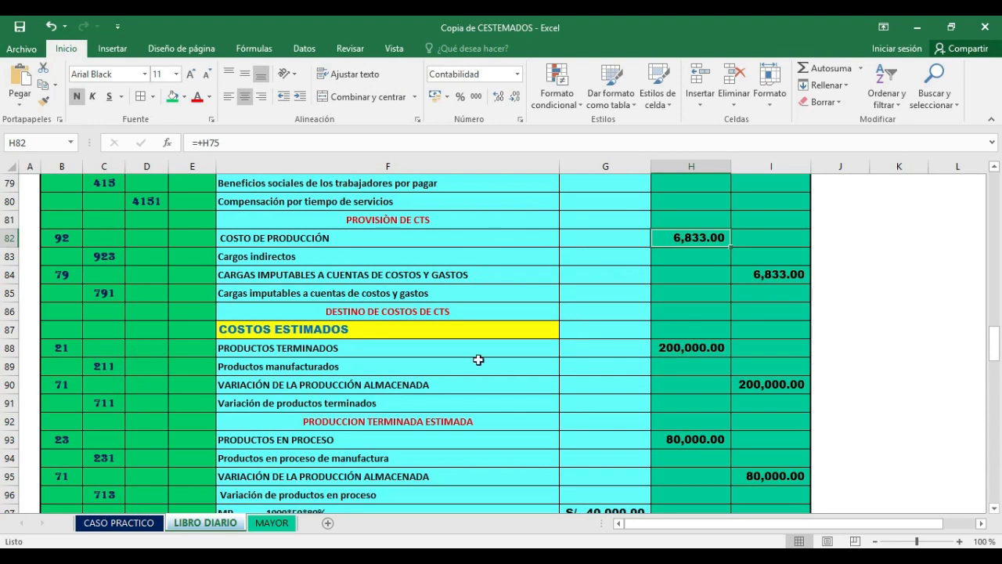
click(692, 347)
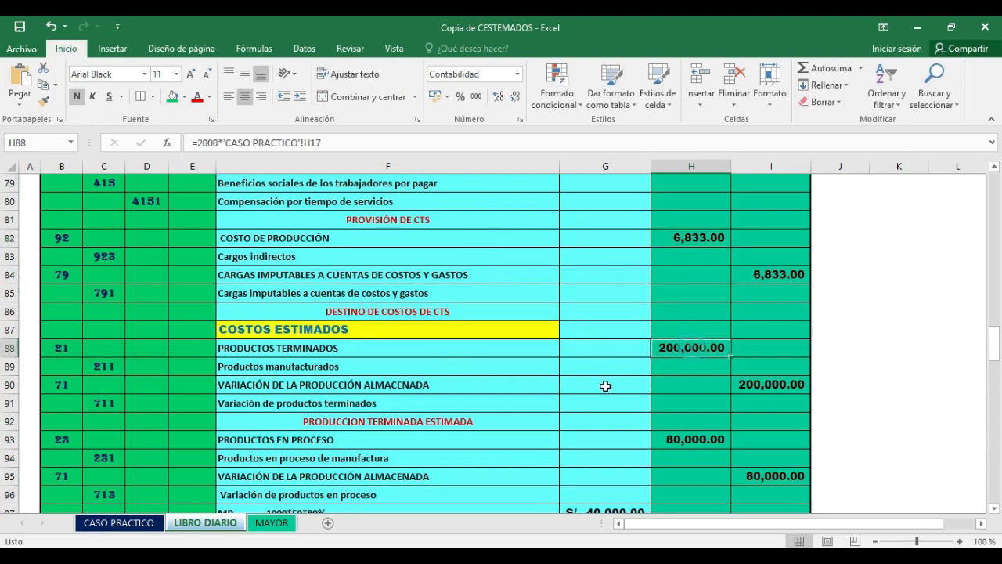
double_click(700, 350)
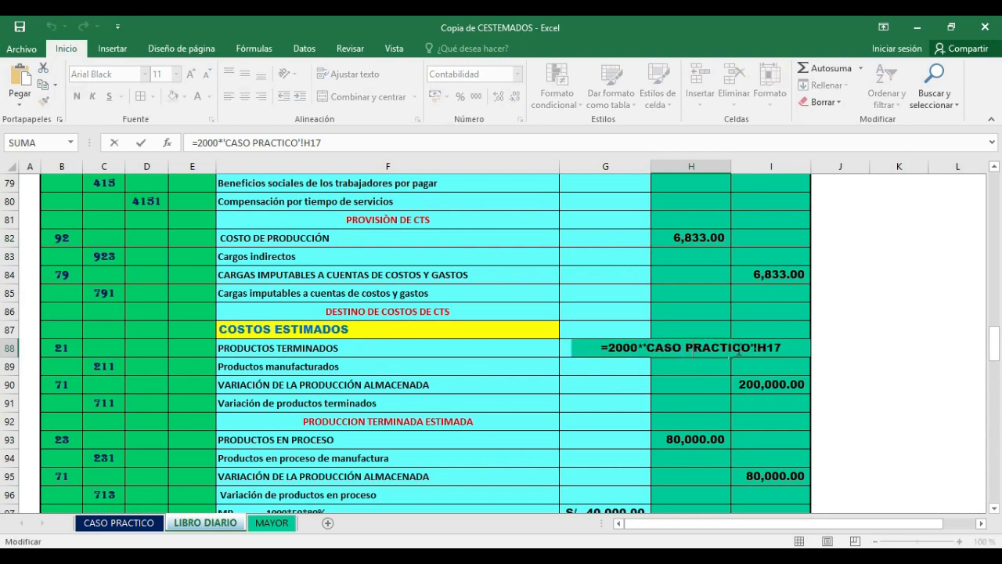
key(Return)
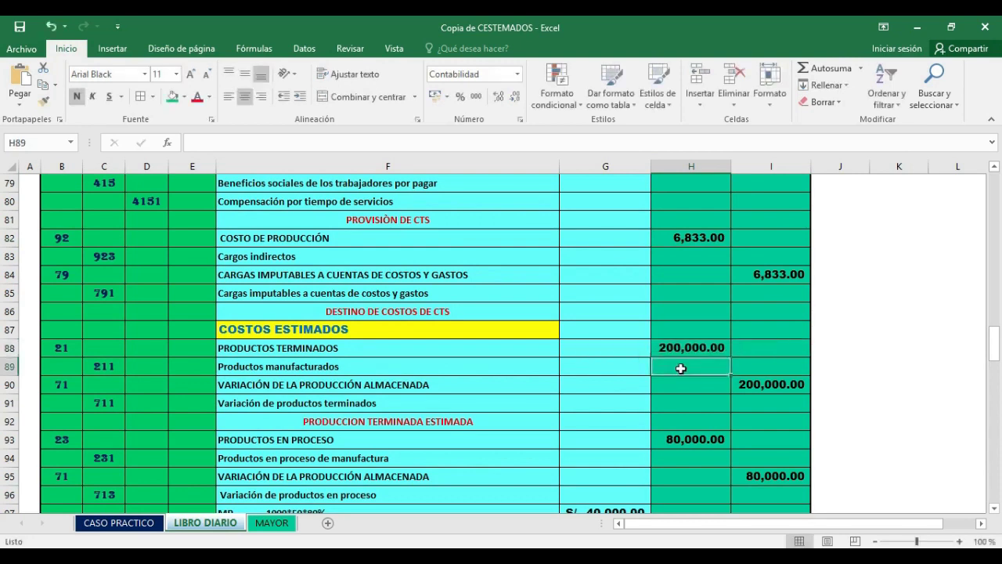
Step: Check the TOTAL unit cost in H17 of the TARJETA DE ESTIMADOS POR UND in CASO PRACTICO
click(119, 523)
scroll(341, 438, up, 7)
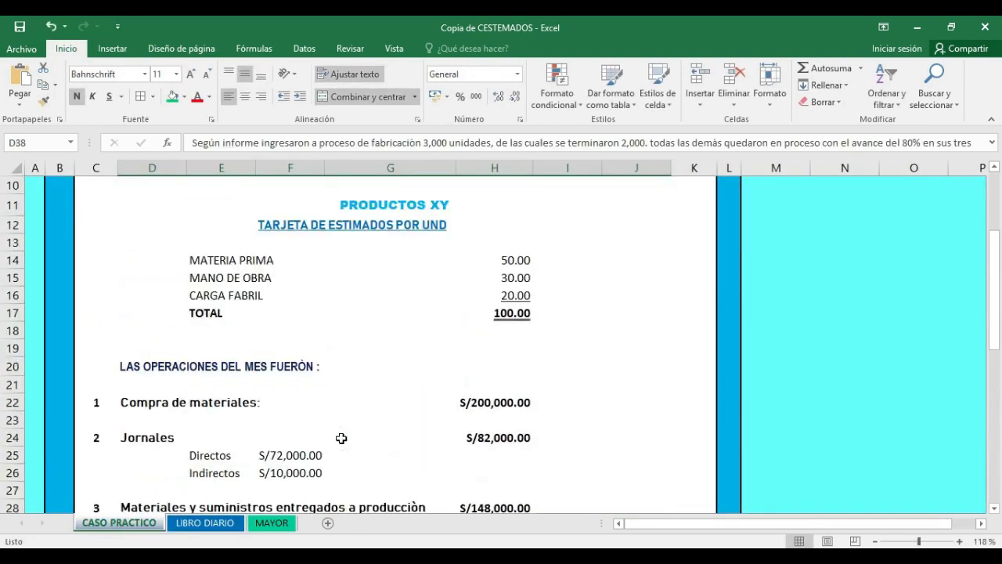
scroll(341, 438, up, 1)
click(513, 366)
key(Return)
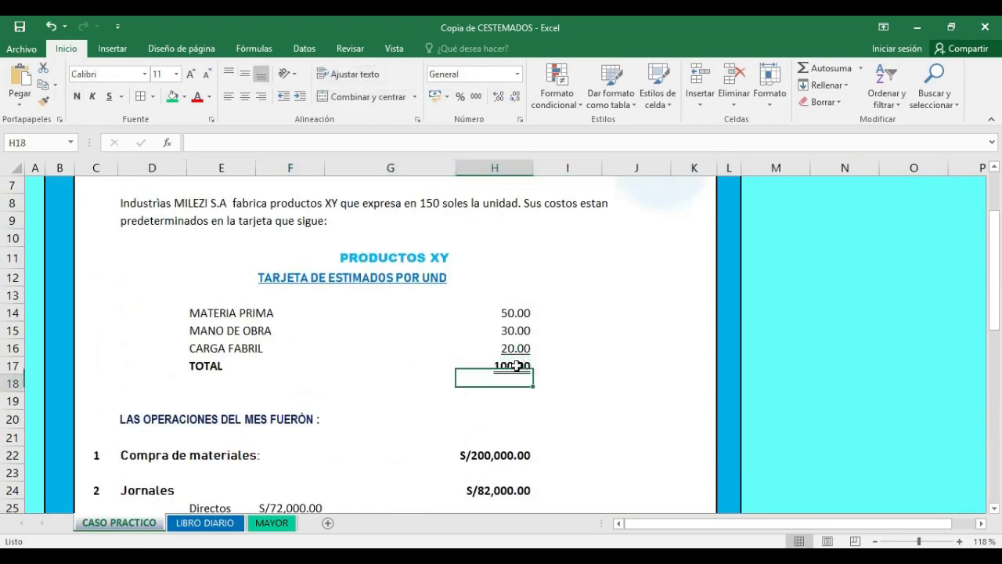
Step: Compare the account 21 debit in H88 of LIBRO DIARIO with the account 71 credit in I90
click(219, 524)
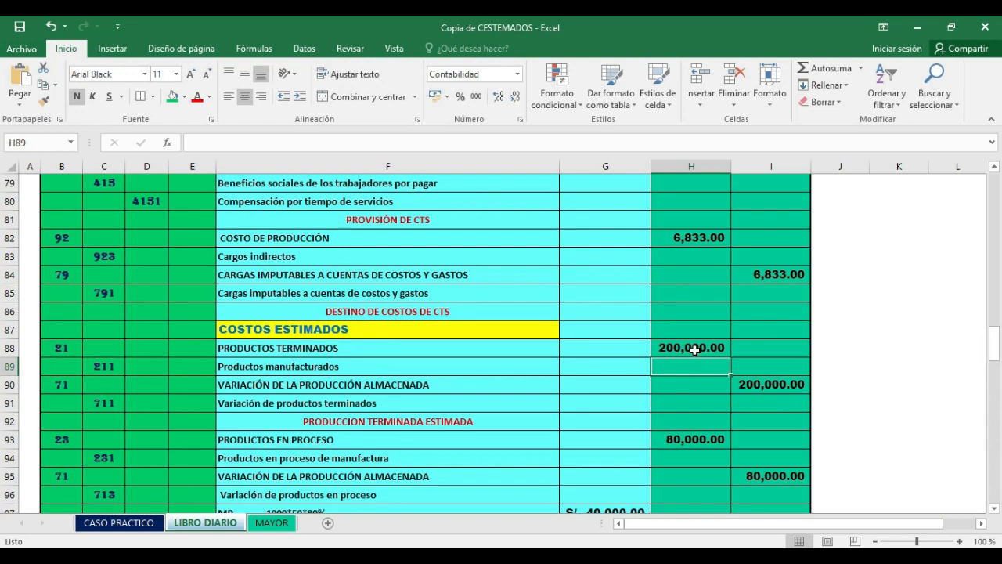
click(695, 350)
click(759, 382)
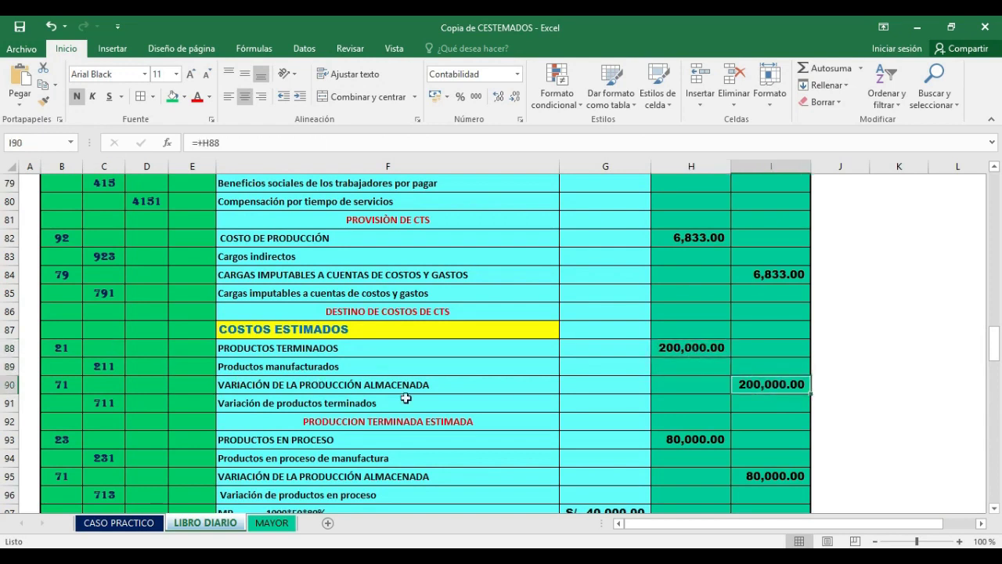
Step: Inspect account 23 PRODUCTOS EN PROCESO, its debit formula in H93, and the MP, MO and CF breakdown
scroll(586, 393, down, 1)
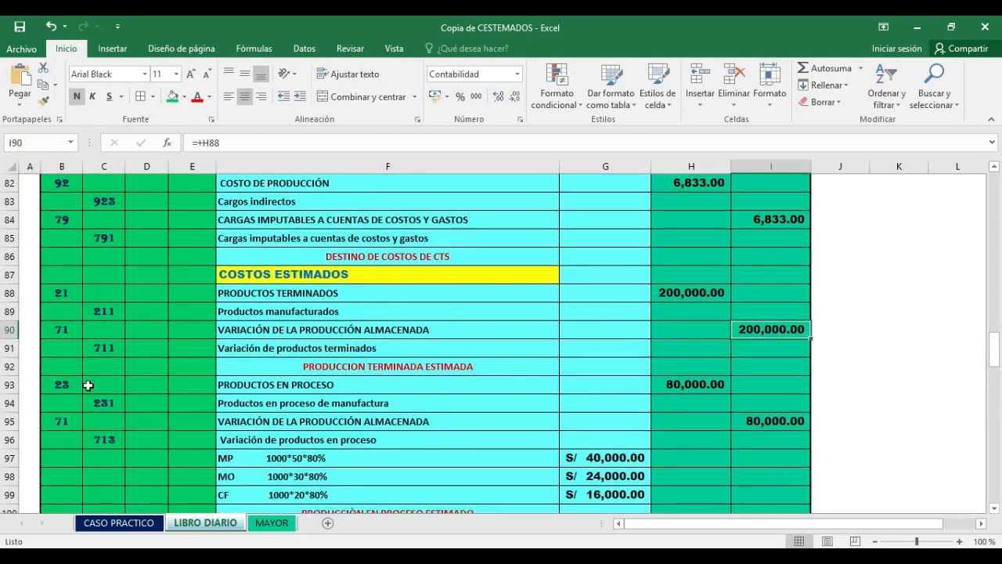
click(54, 383)
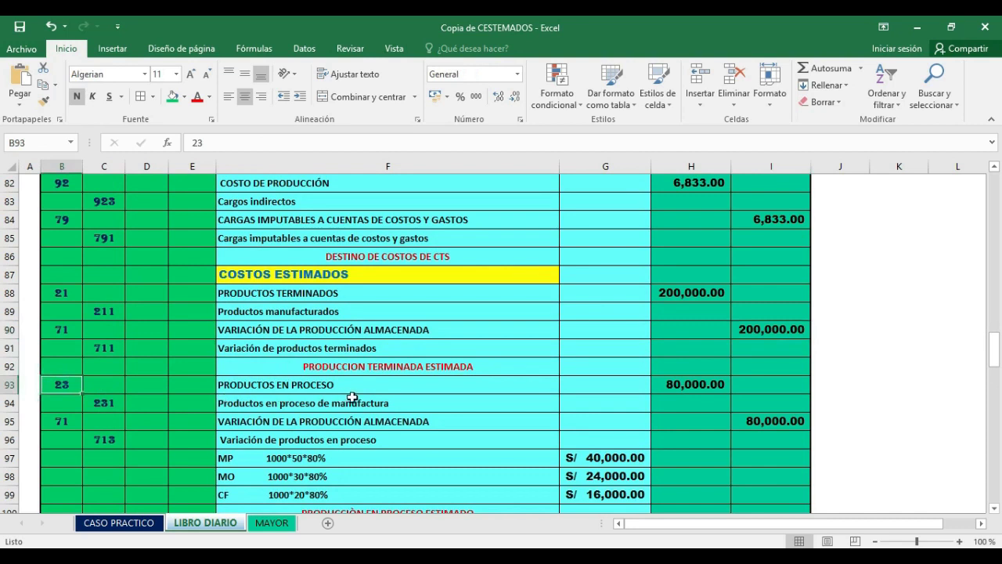
click(681, 387)
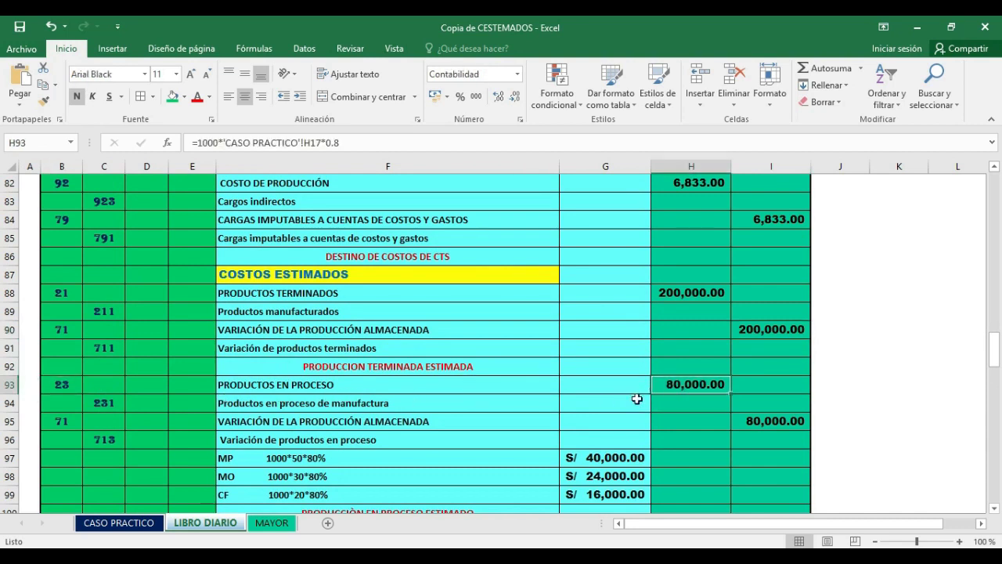
scroll(647, 403, down, 1)
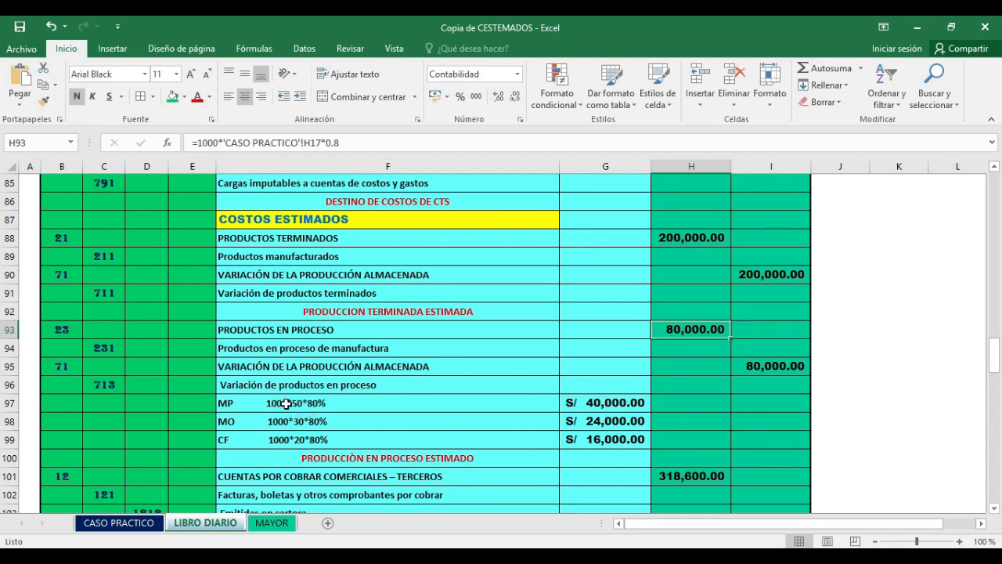
Step: Check the MATERIA PRIMA and MANO DE OBRA unit costs in H14 and H15 against the MP and MO breakdown
click(134, 522)
scroll(331, 447, up, 2)
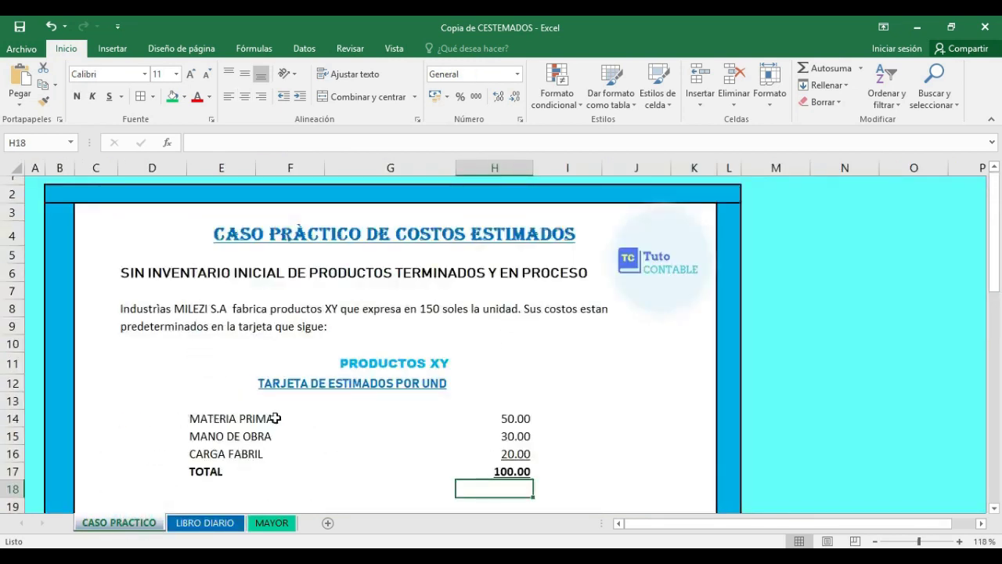
click(517, 418)
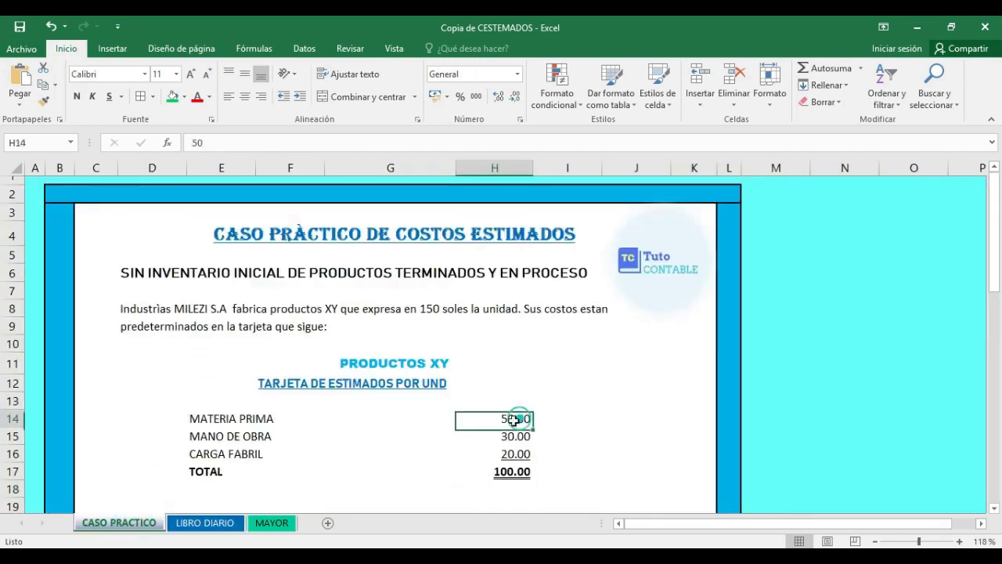
click(203, 523)
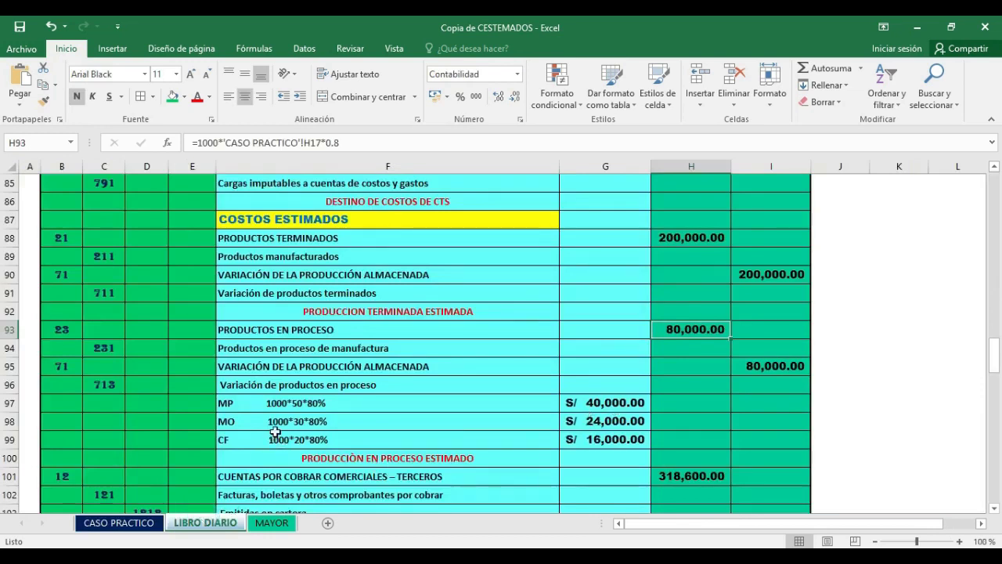
click(139, 521)
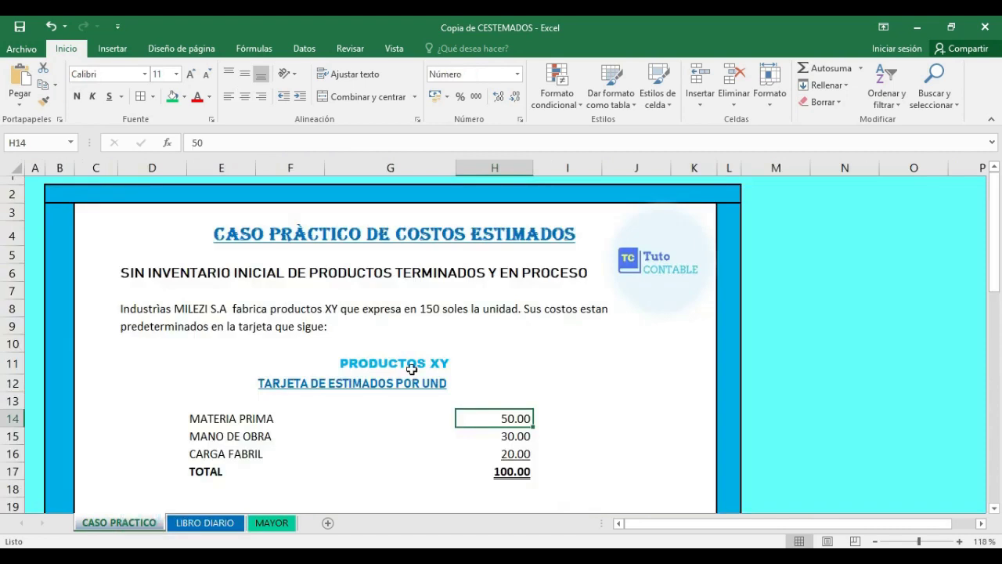
click(508, 442)
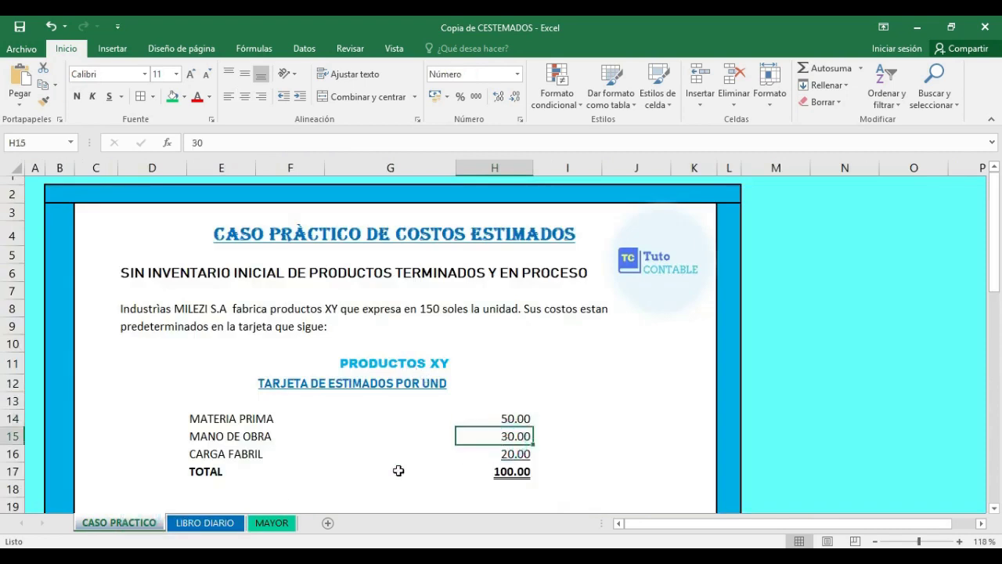
Step: Check the CARGA FABRIL unit cost in H16 against the CF breakdown and inspect the account 71 credit formula in I95
click(205, 523)
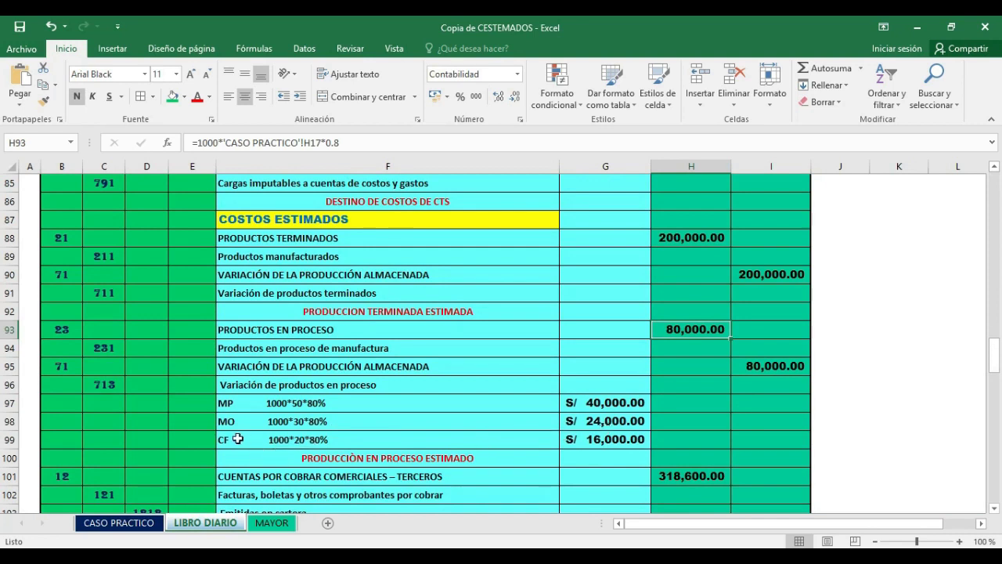
click(116, 522)
click(516, 454)
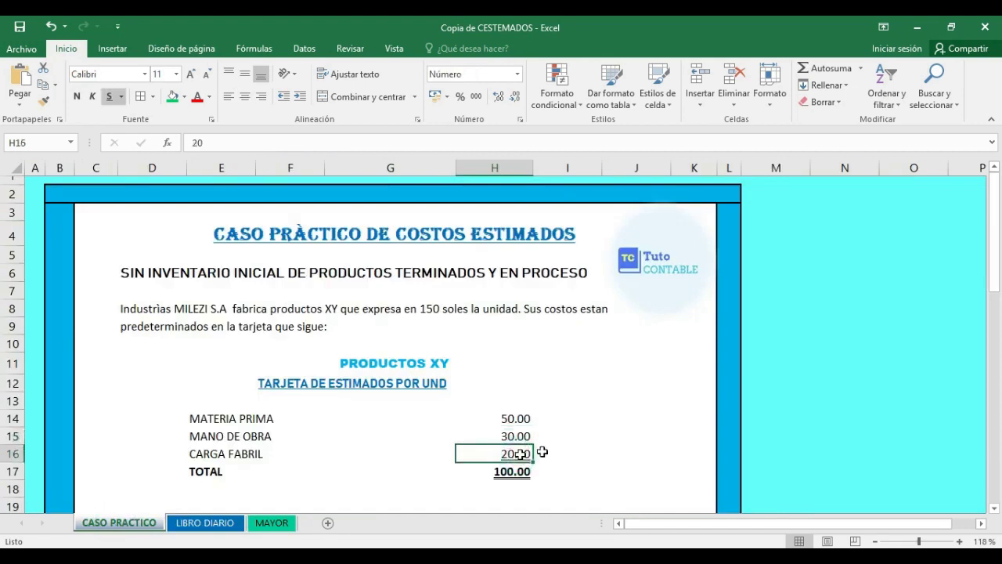
scroll(545, 444, down, 1)
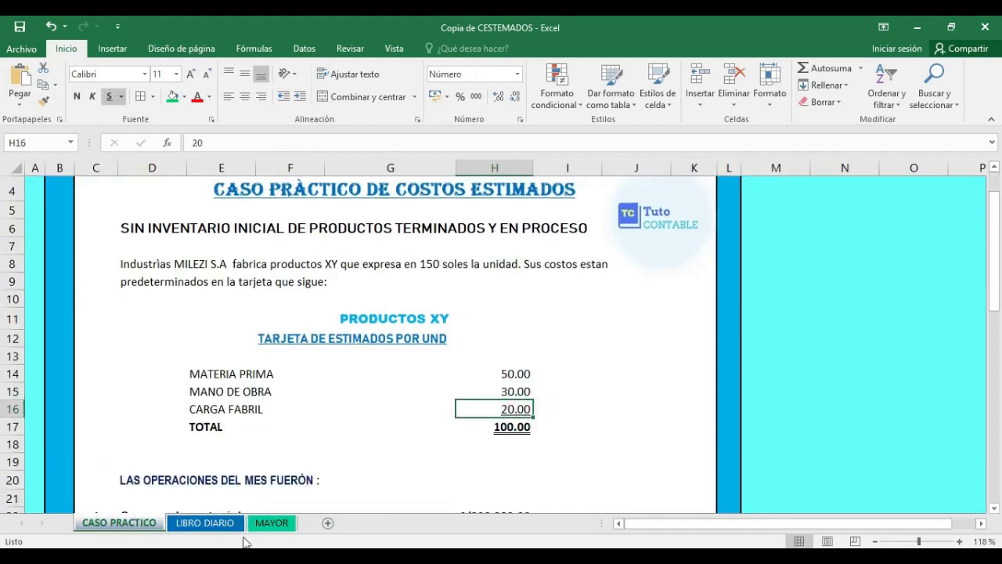
click(205, 523)
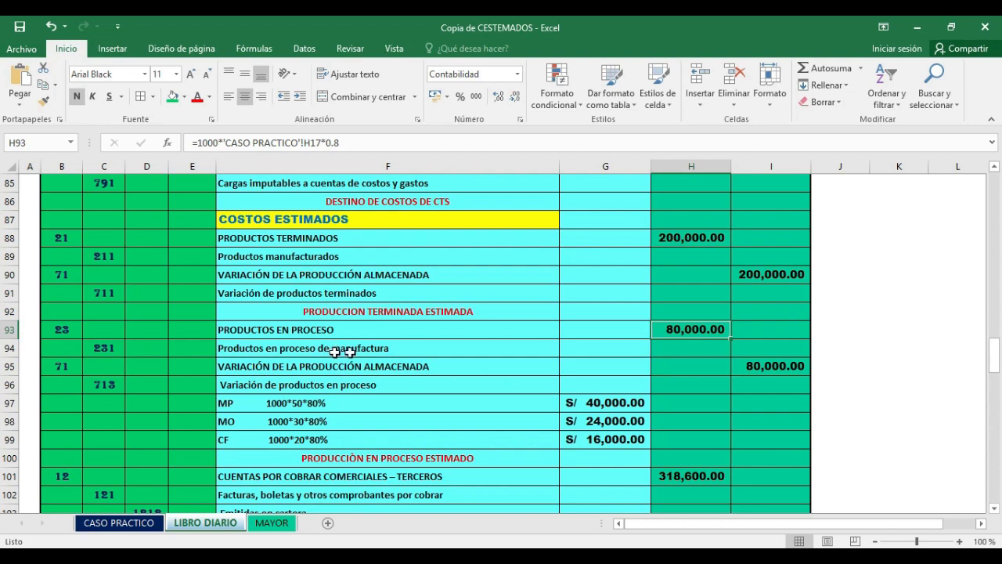
click(771, 365)
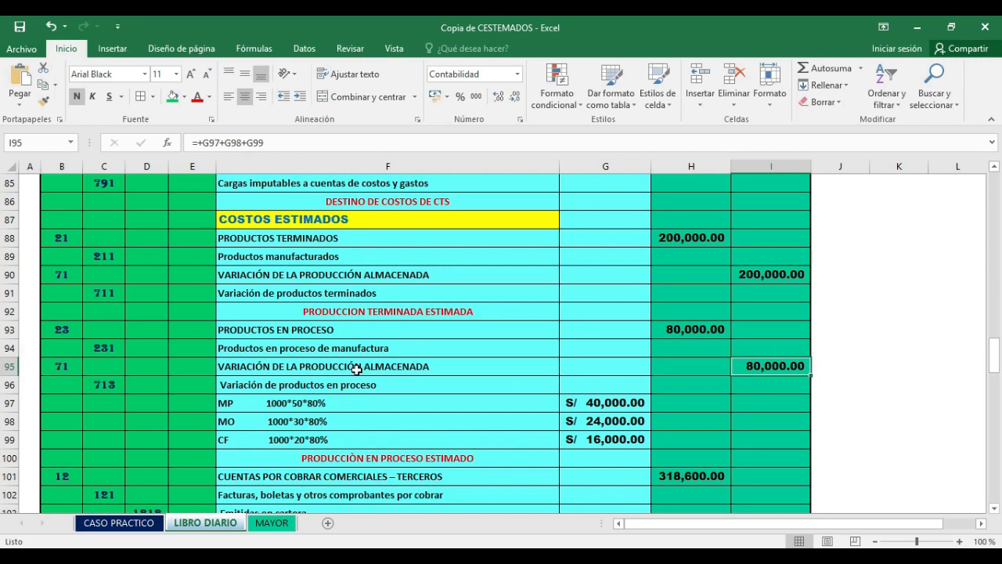
Step: Review operation 8, the sales units, and the unit selling price stated in the introduction of CASO PRACTICO
scroll(357, 369, down, 1)
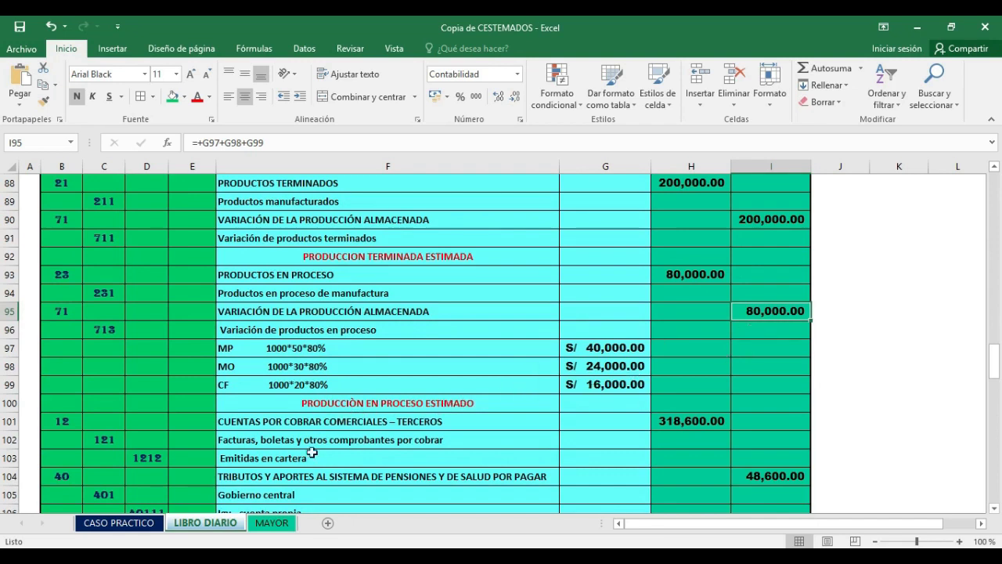
scroll(309, 450, down, 1)
click(130, 523)
scroll(241, 462, down, 8)
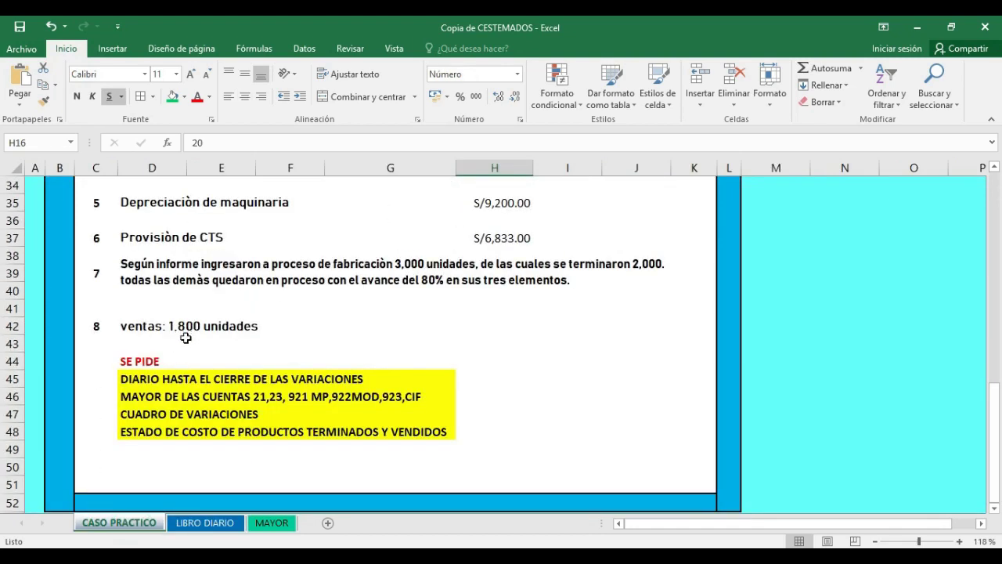
scroll(186, 337, up, 11)
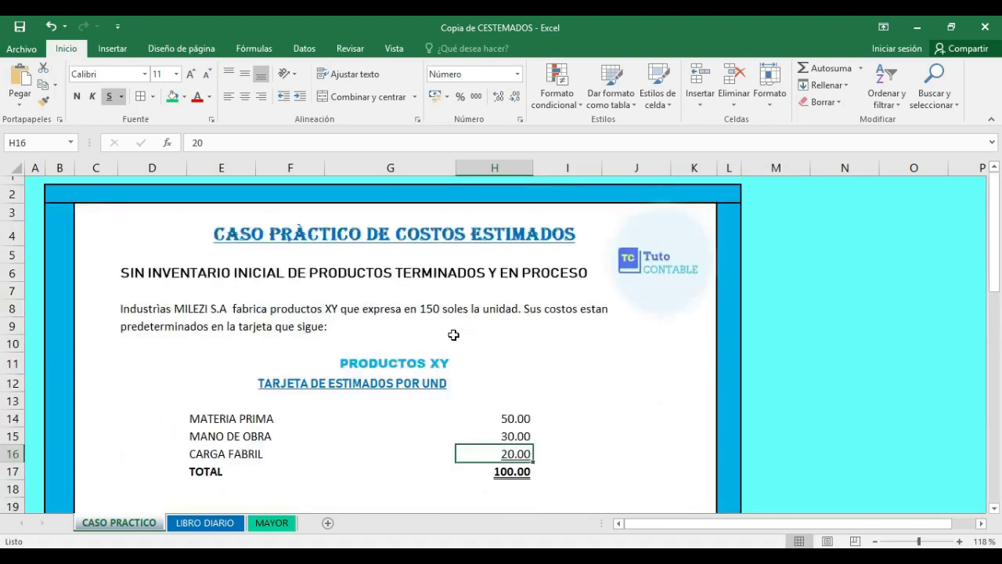
scroll(453, 335, down, 10)
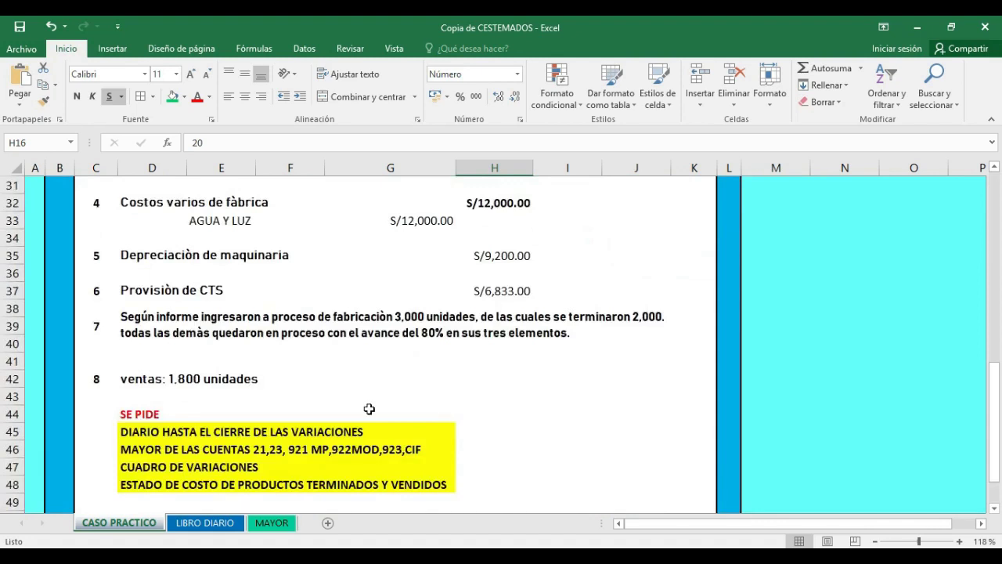
Step: Examine the sales entry in LIBRO DIARIO, including accounts 40 in B104 and 12 in B101
click(210, 523)
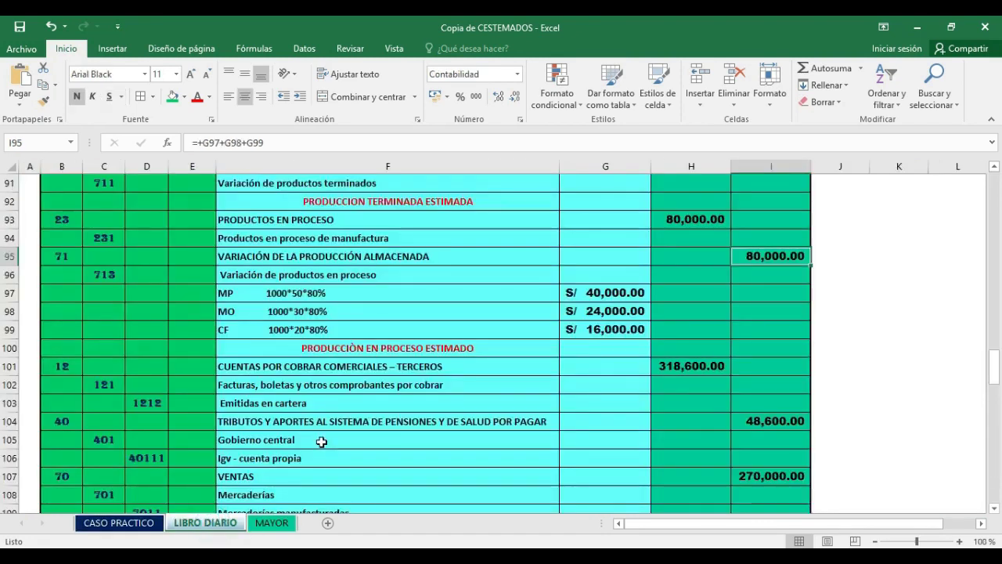
scroll(321, 442, down, 4)
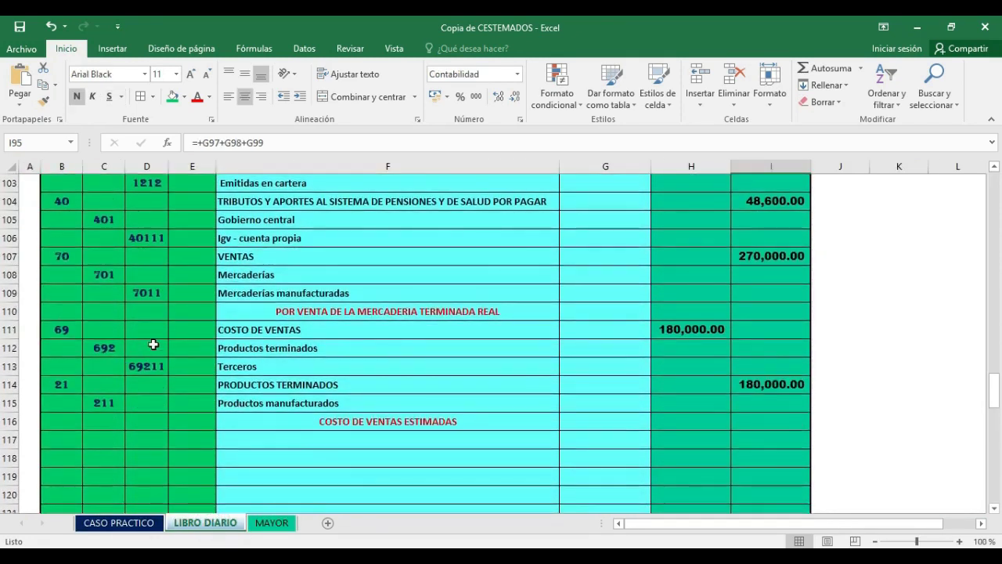
scroll(153, 345, up, 2)
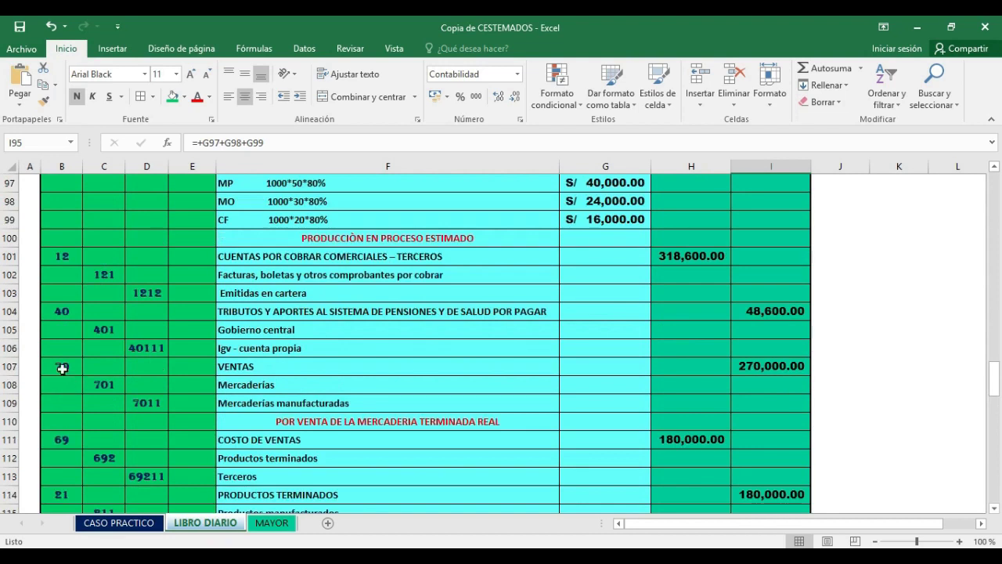
click(61, 312)
click(69, 258)
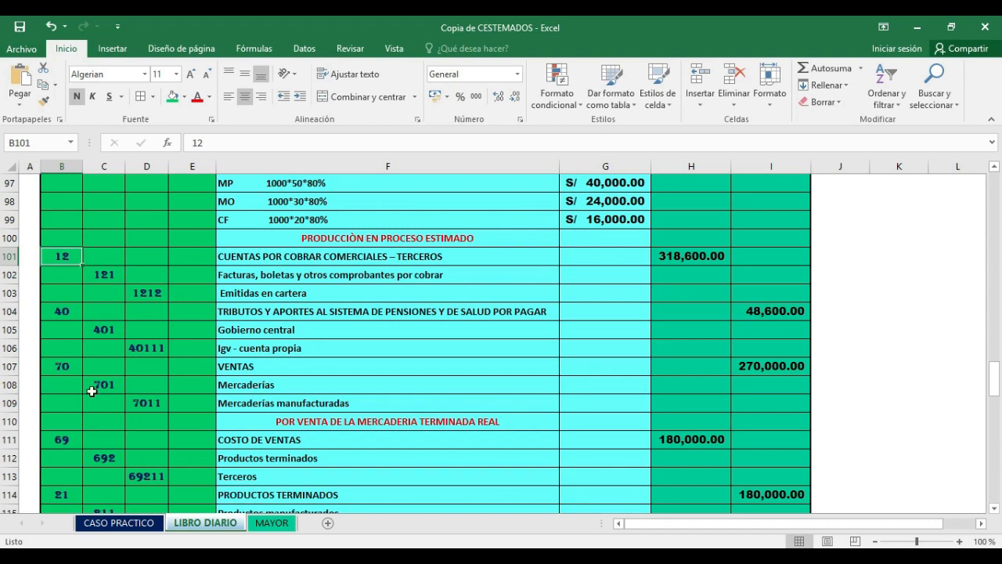
Step: Inspect the formulas for VENTAS in I107, the IGV in I104, and the account 12 debit in H101
click(771, 368)
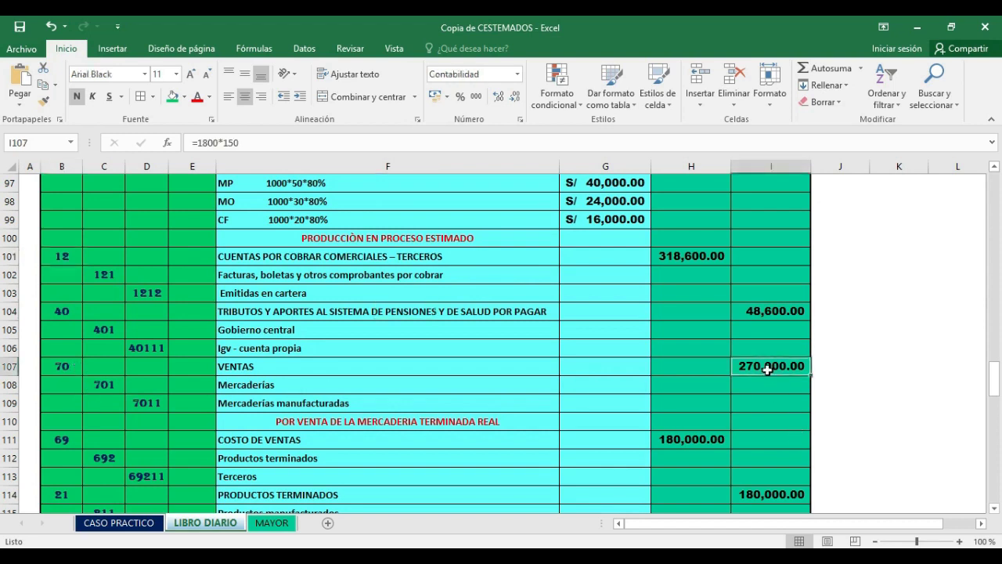
double_click(768, 369)
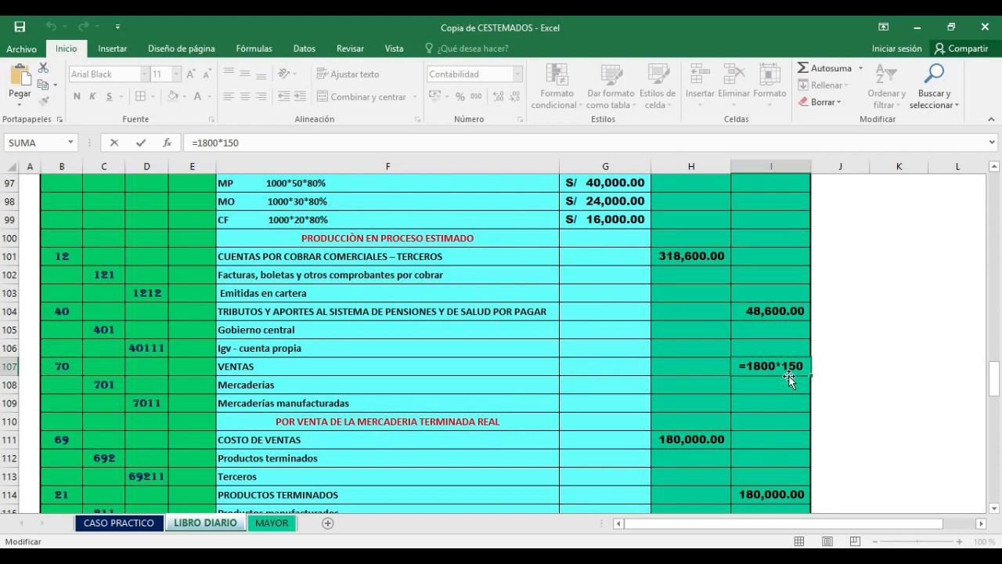
key(Return)
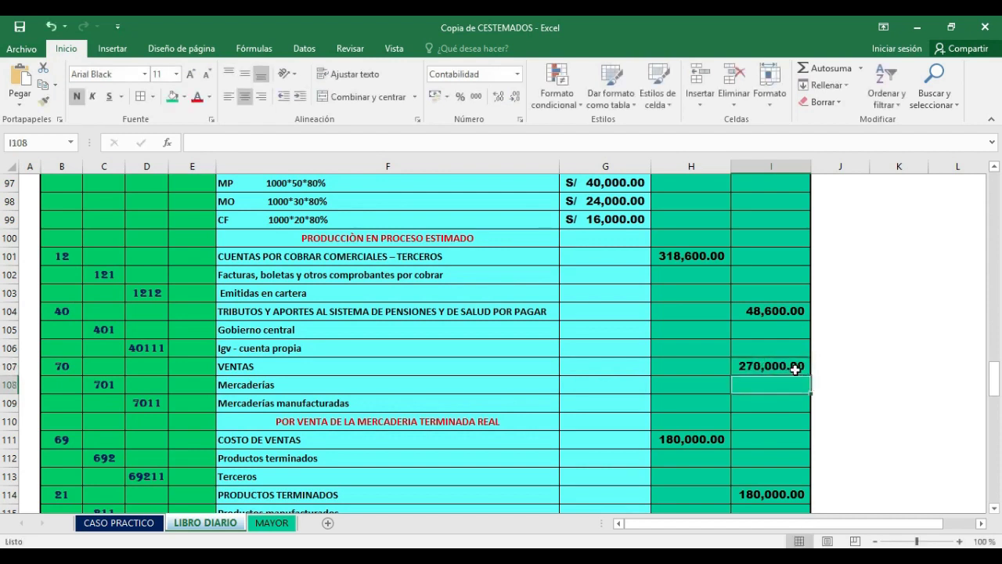
click(779, 313)
double_click(782, 311)
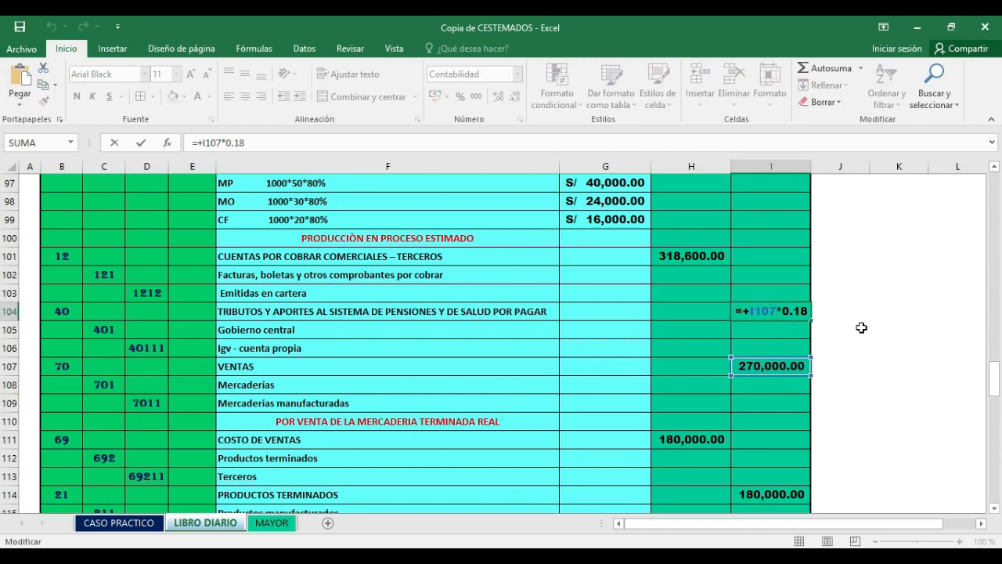
key(Return)
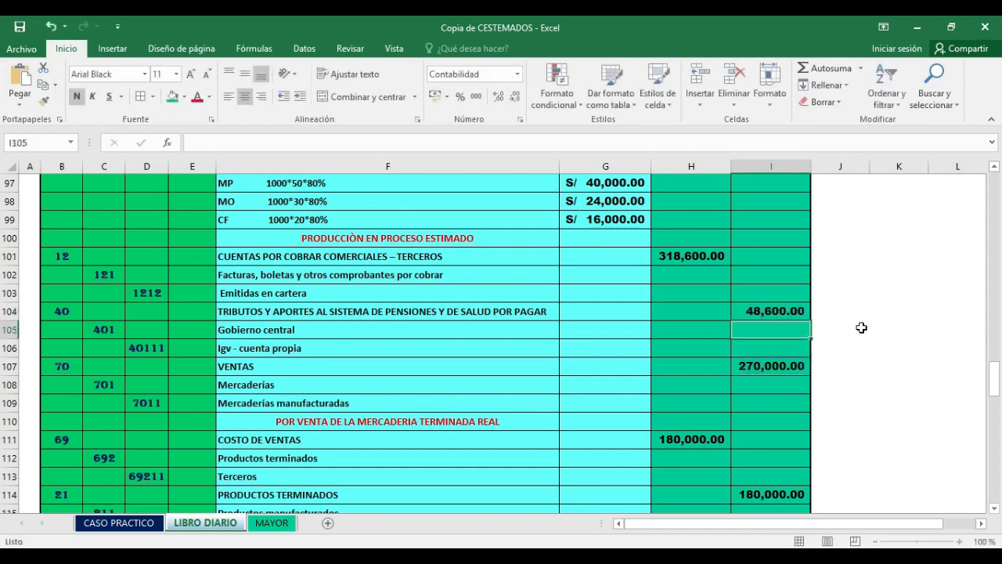
click(694, 261)
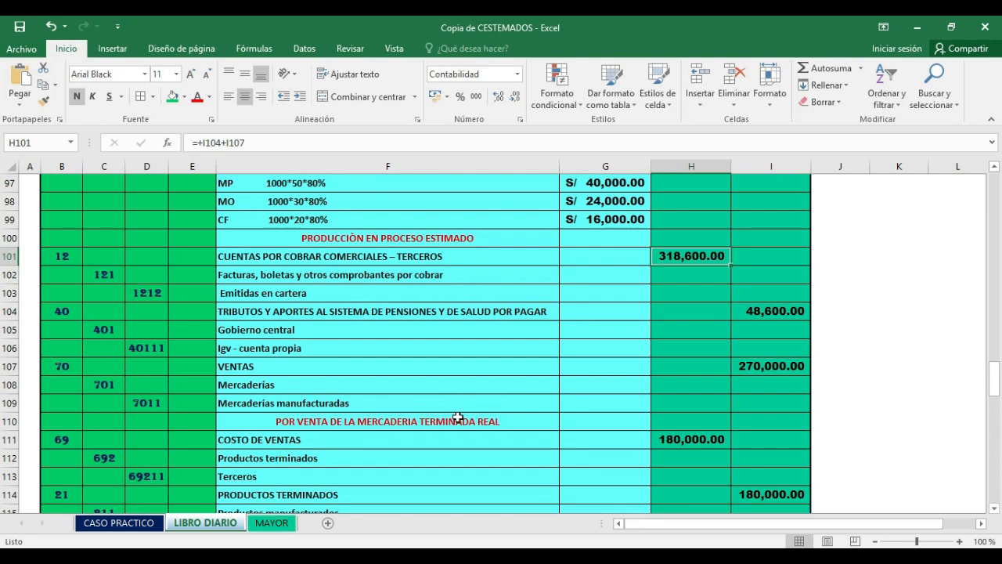
Step: Check the COSTO DE VENTAS formula in H111 against the TOTAL unit cost in H17 of CASO PRACTICO
scroll(458, 418, down, 2)
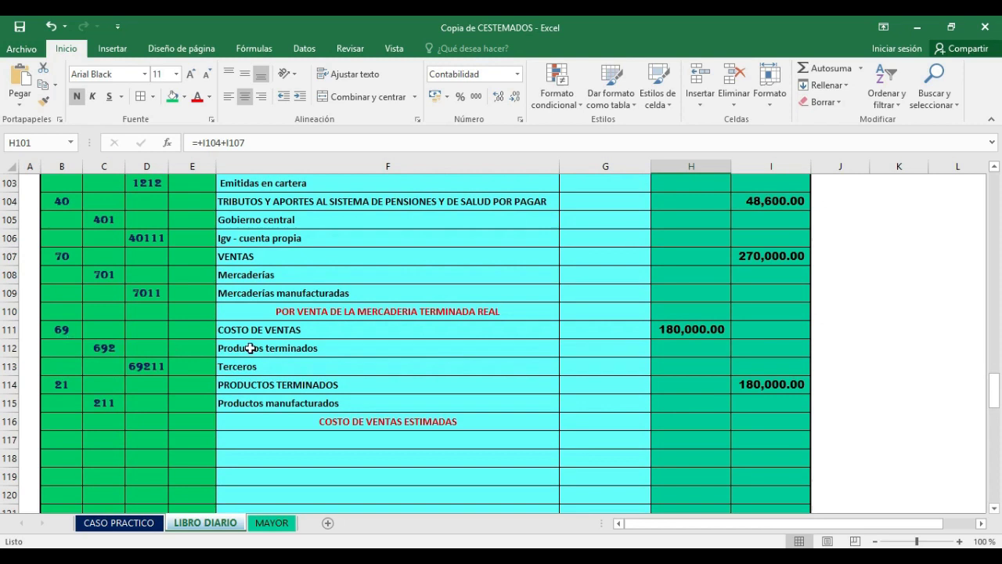
double_click(697, 330)
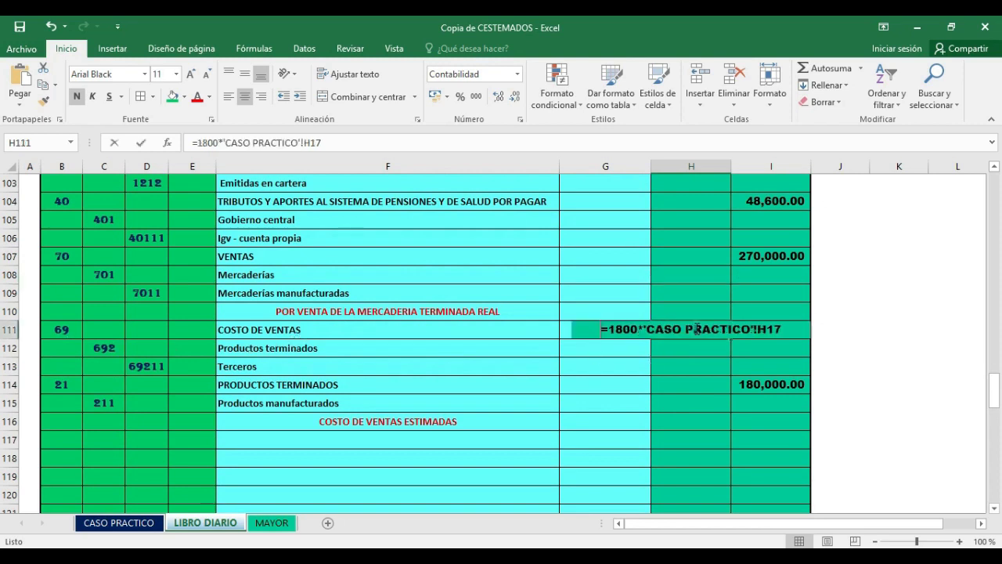
key(Return)
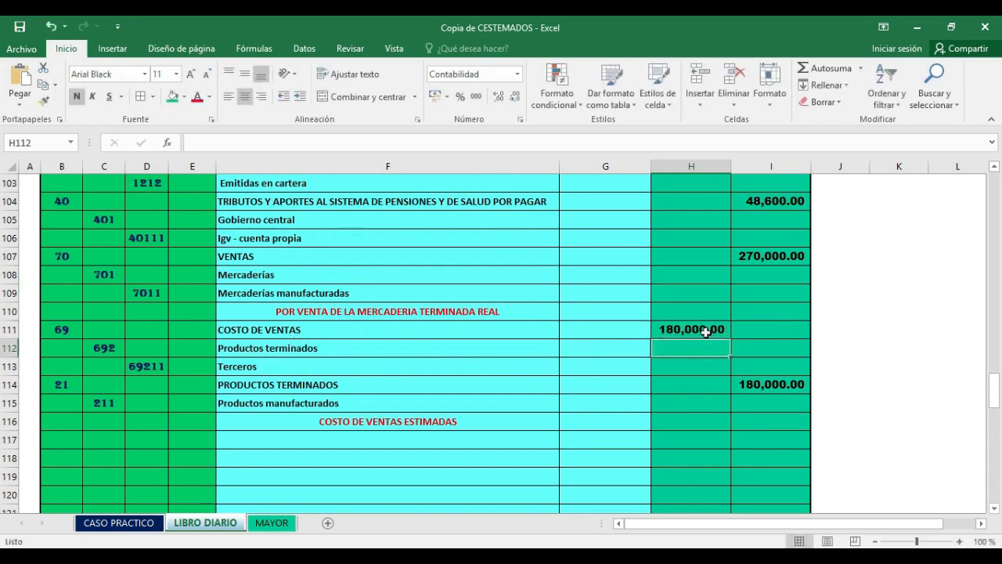
click(131, 526)
scroll(520, 314, up, 5)
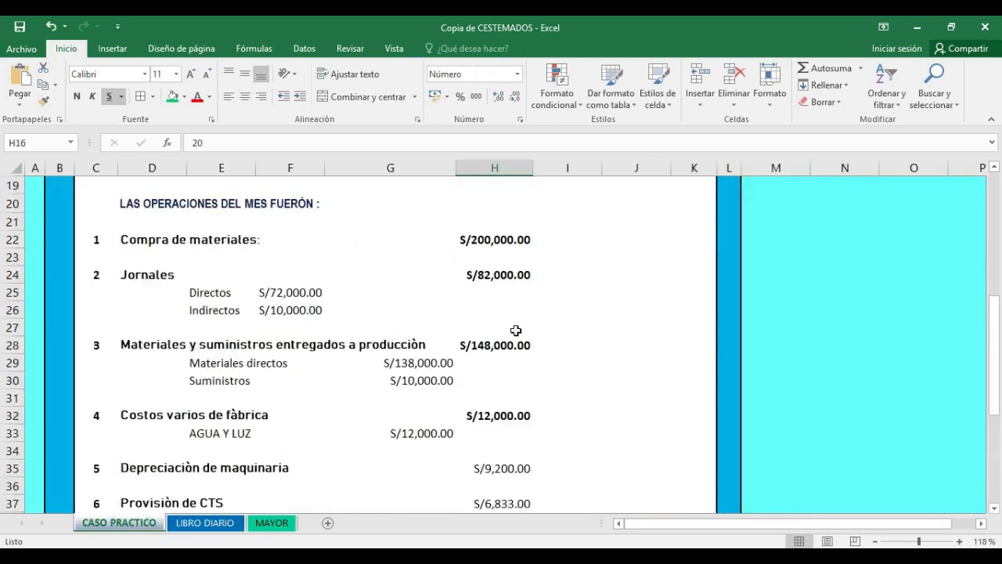
scroll(517, 330, up, 2)
click(523, 313)
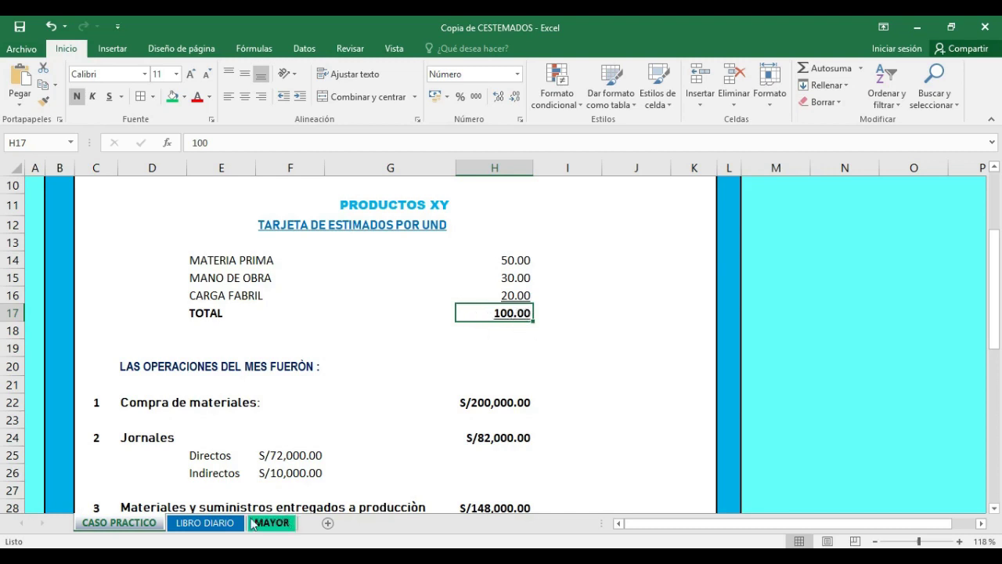
Step: Compare the account 69 debit in H111 of LIBRO DIARIO with the account 21 credit in I114
key(ctrl+Page_Down)
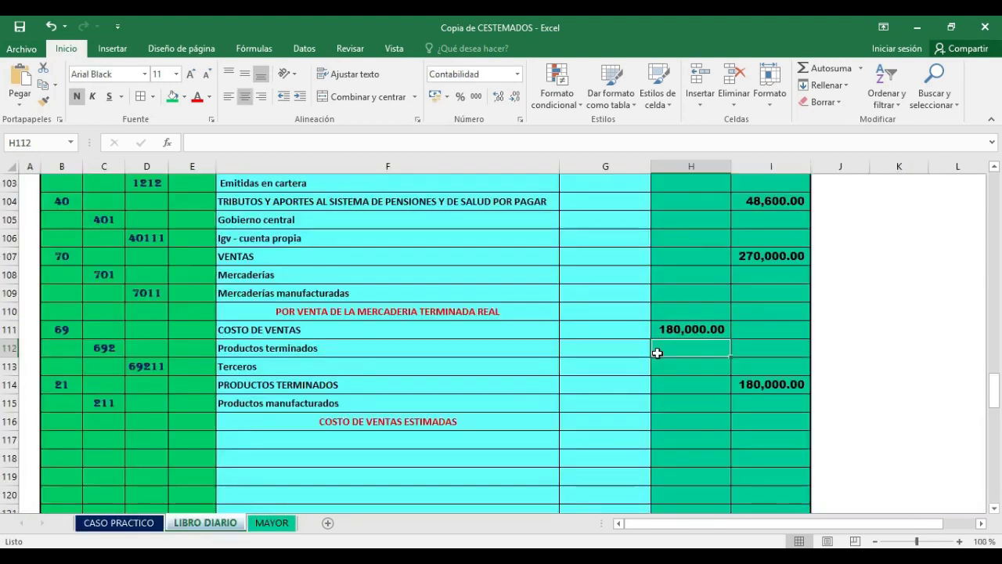
click(699, 327)
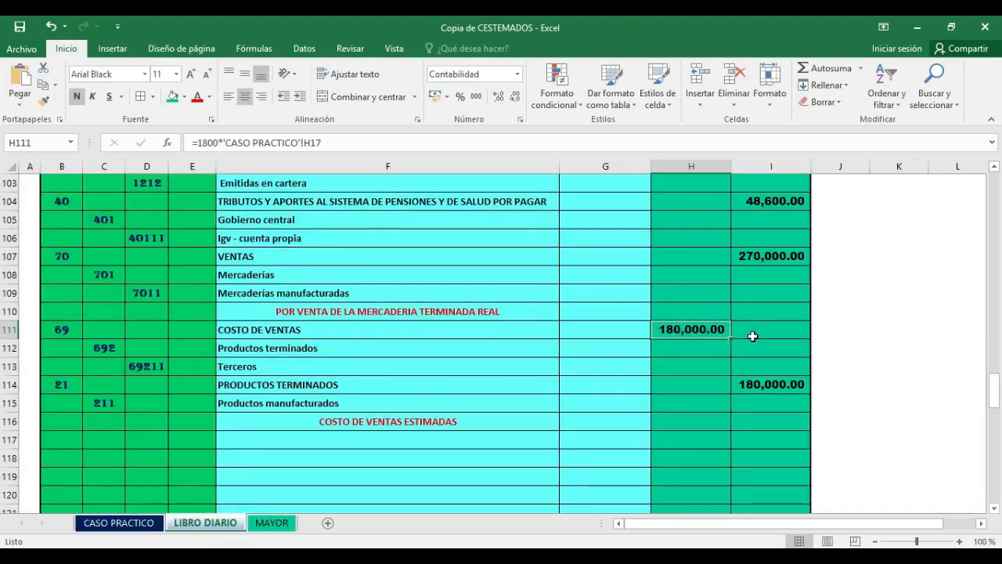
click(765, 383)
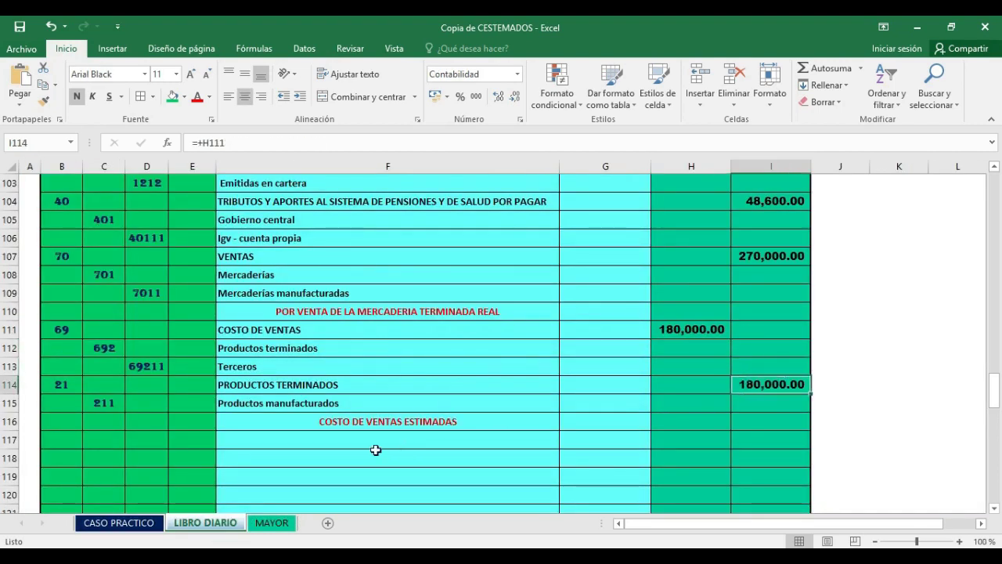
Step: Look over the ledger accounts 921, 922, 923, 21 and 23 in MAYOR, and review the LIBRO DIARIO entries back to the first one
click(271, 523)
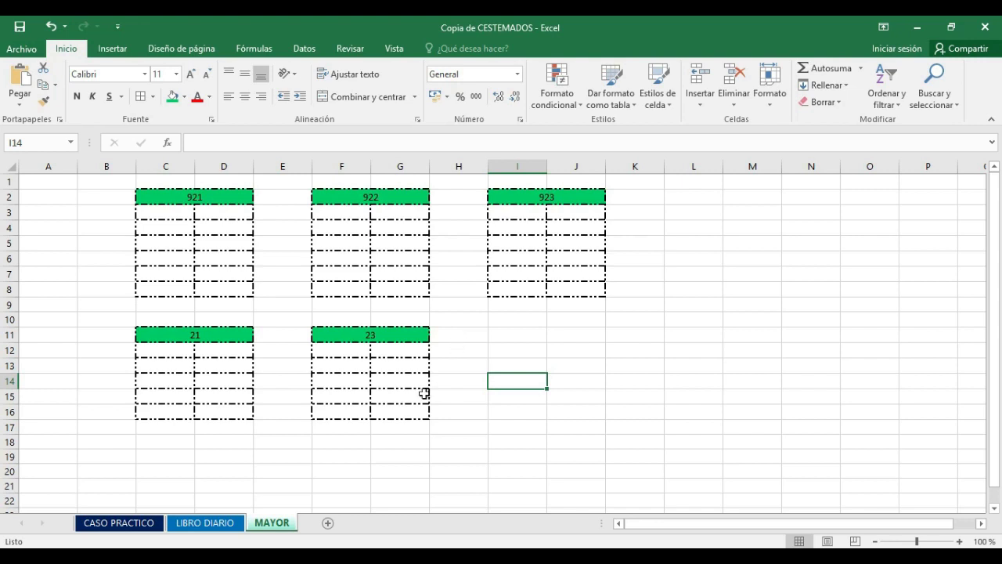
click(207, 524)
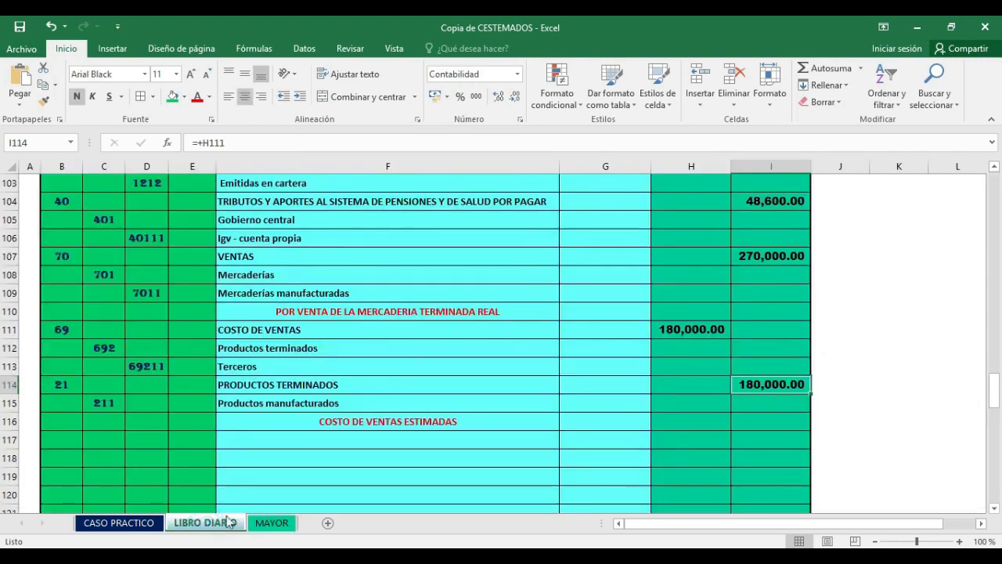
scroll(252, 498, up, 5)
scroll(252, 497, up, 3)
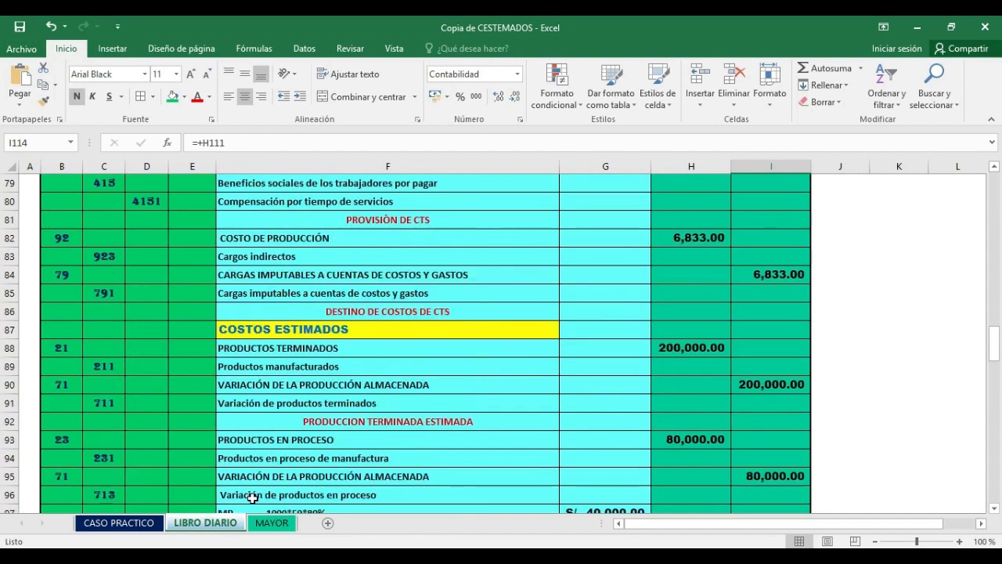
scroll(252, 498, up, 4)
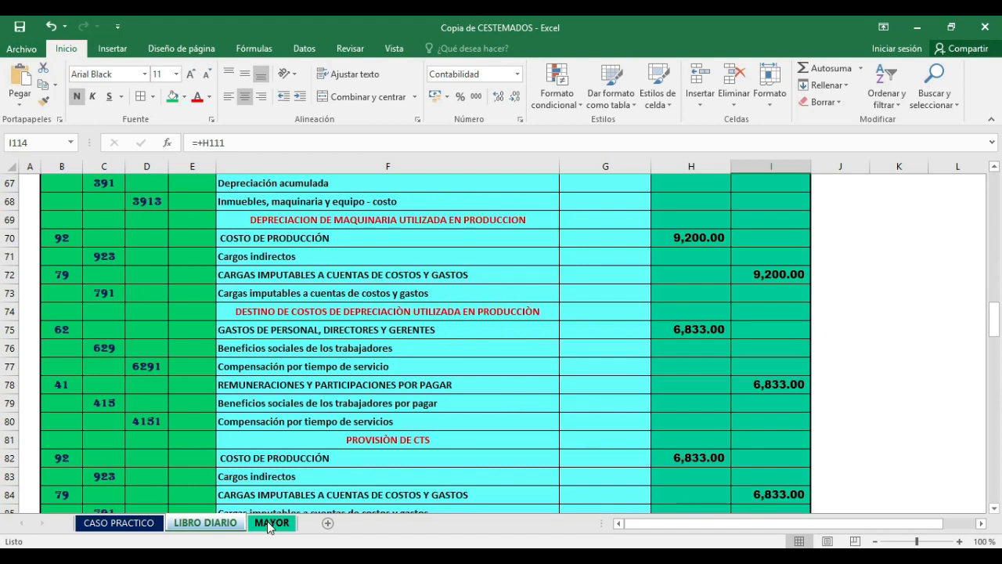
scroll(268, 527, up, 9)
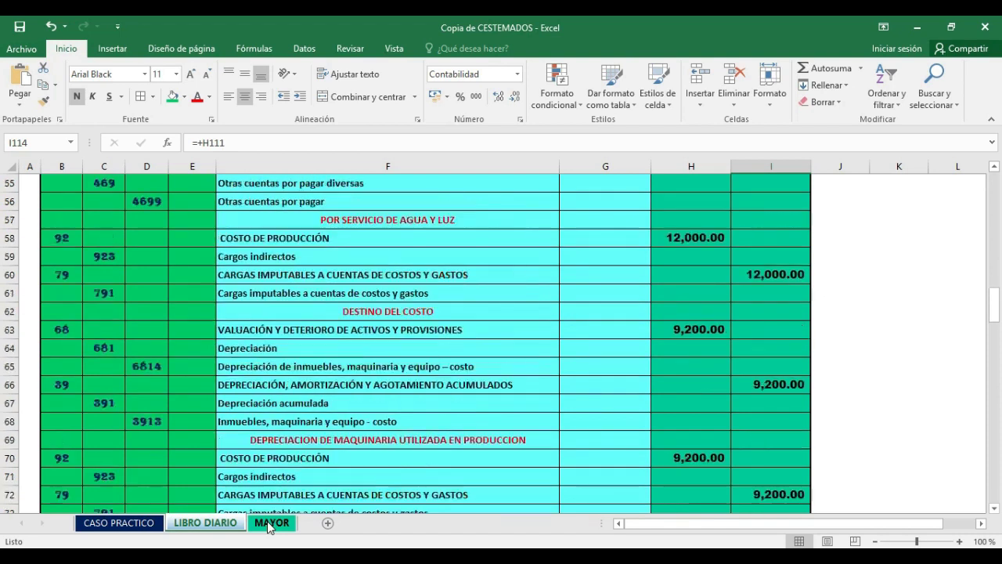
scroll(333, 422, up, 10)
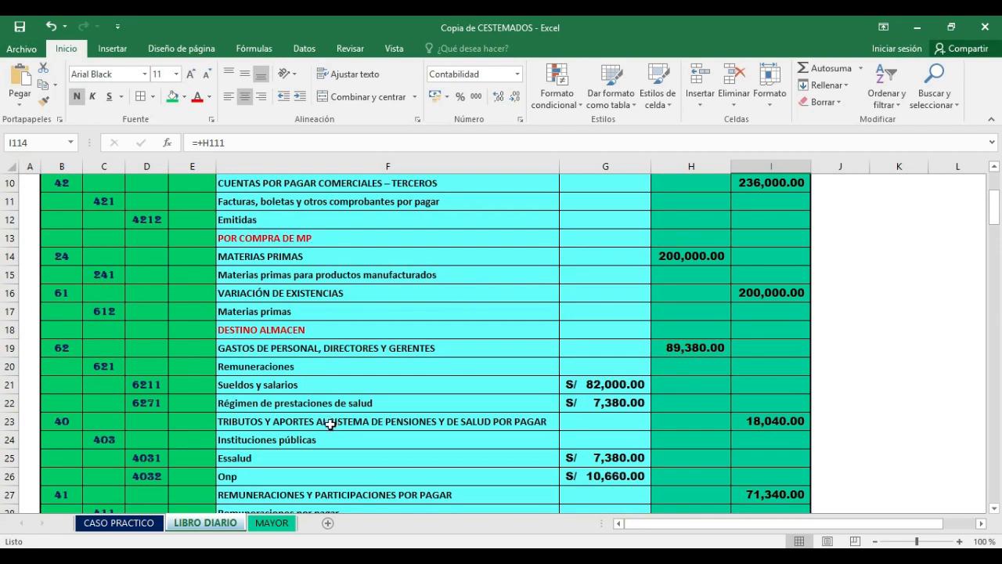
scroll(333, 423, up, 3)
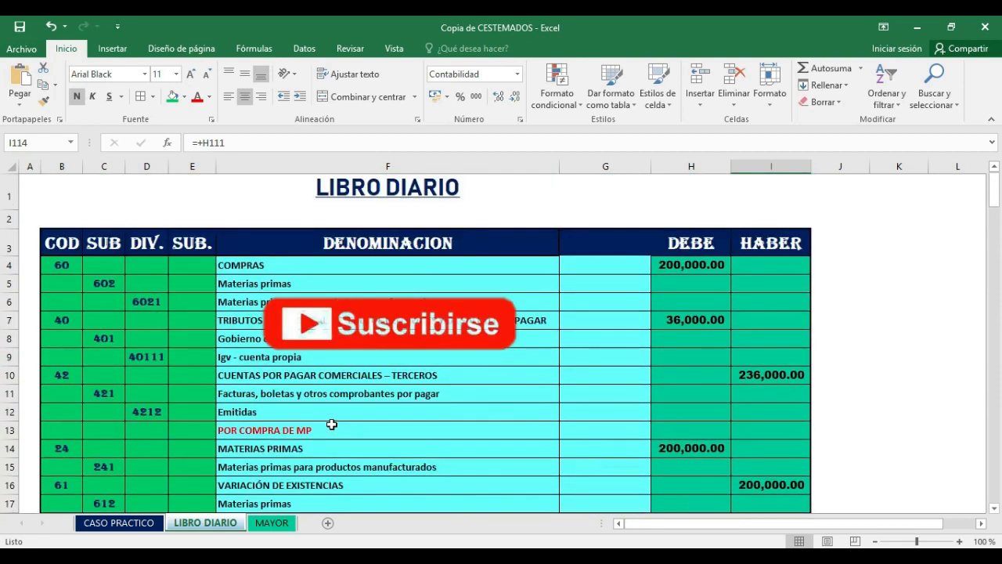